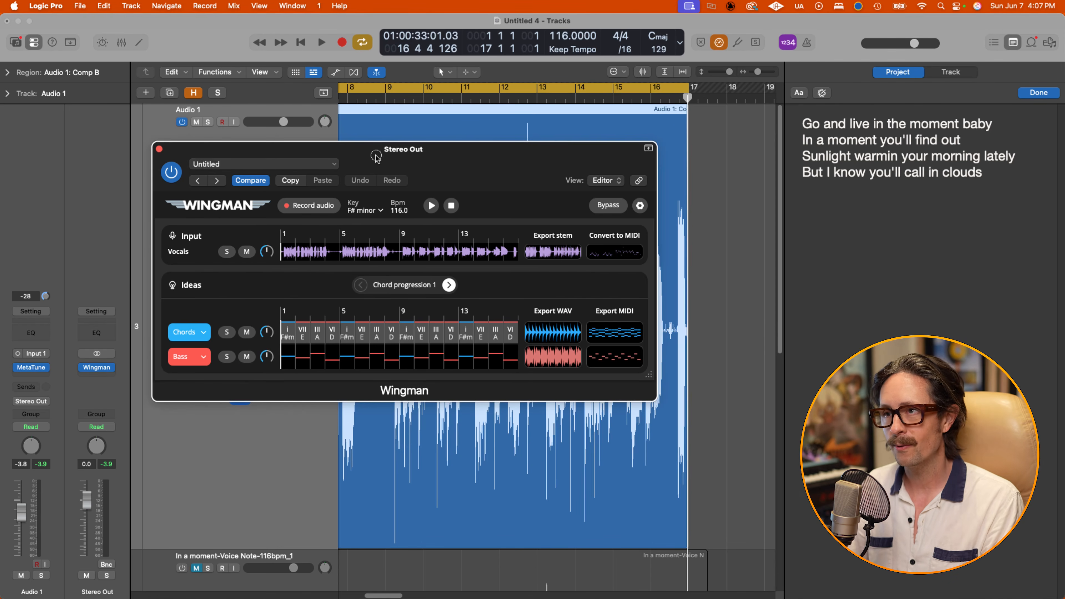
# Step: Play the vocals with the suggested chord progressions 2 to 4 to compare how they fit
pyautogui.moveTo(376, 158); pyautogui.dragTo(397, 144)
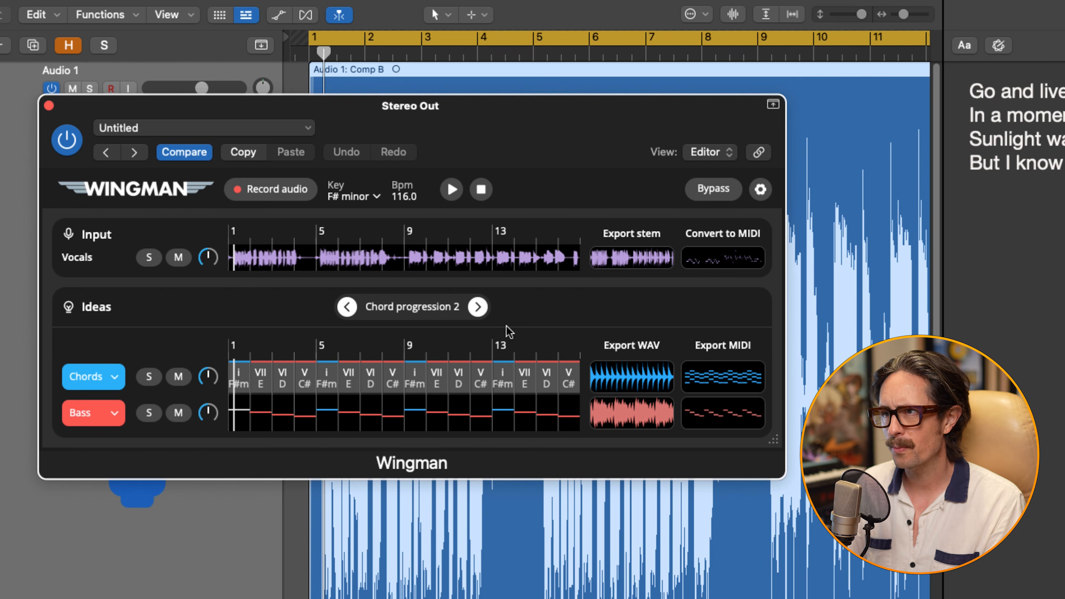
pyautogui.click(847, 348)
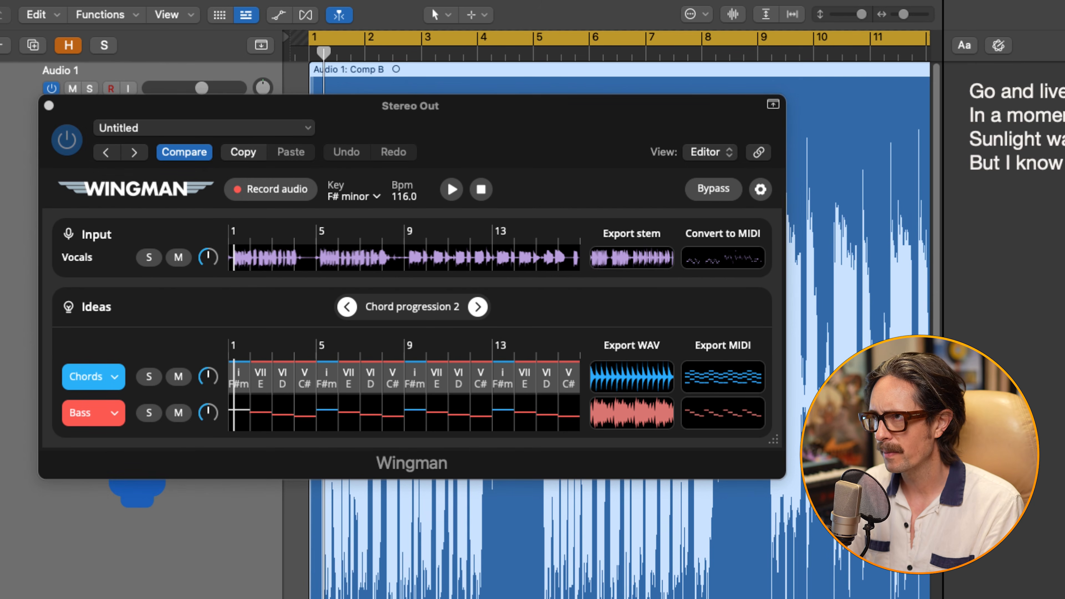
pyautogui.press('space')
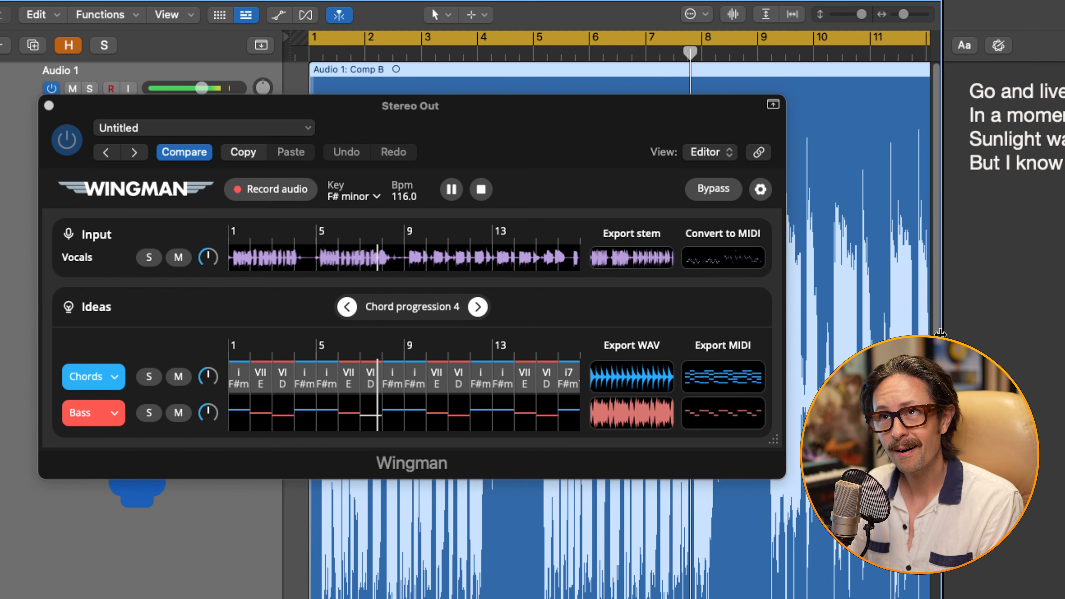
pyautogui.press('space')
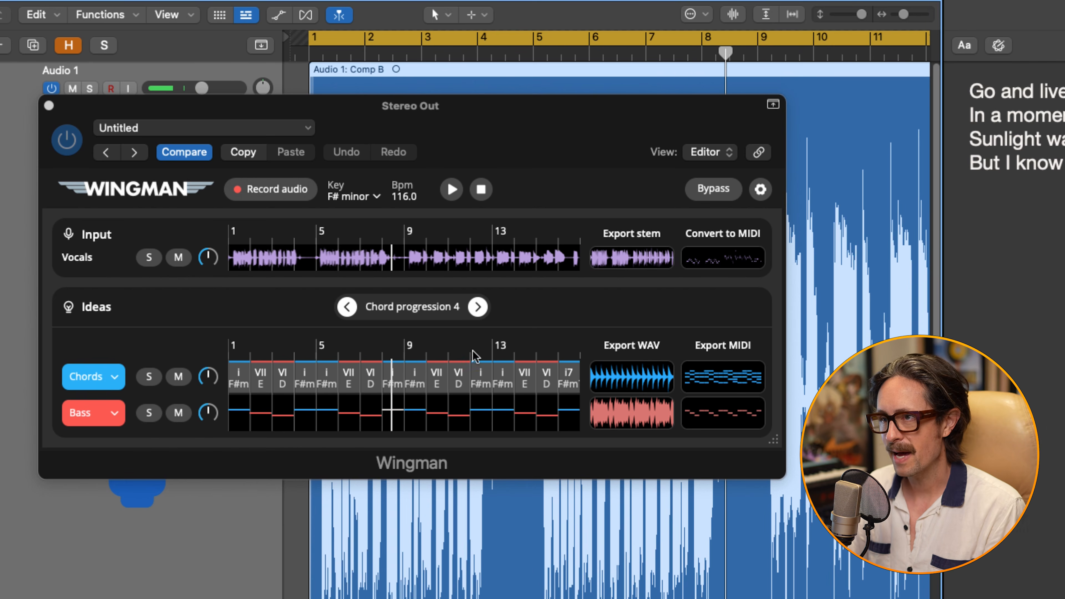
# Step: Switch the ideas back to Chord progression 1
pyautogui.click(350, 308)
pyautogui.click(351, 308)
pyautogui.click(351, 308)
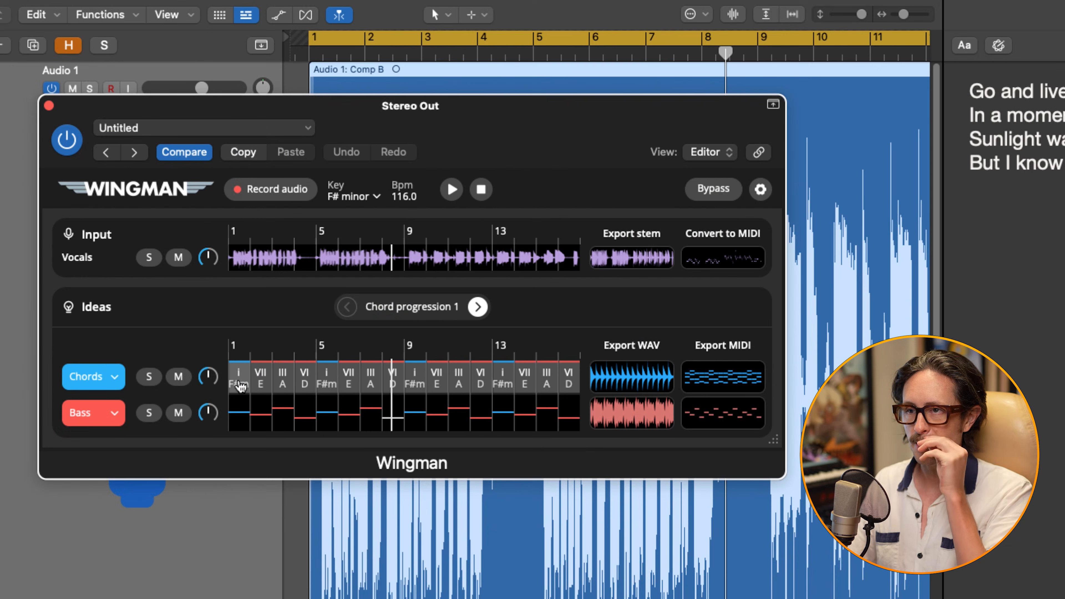
# Step: Open the first F#m chord and examine its suggested, in-scale and advanced chord alternatives
pyautogui.click(239, 383)
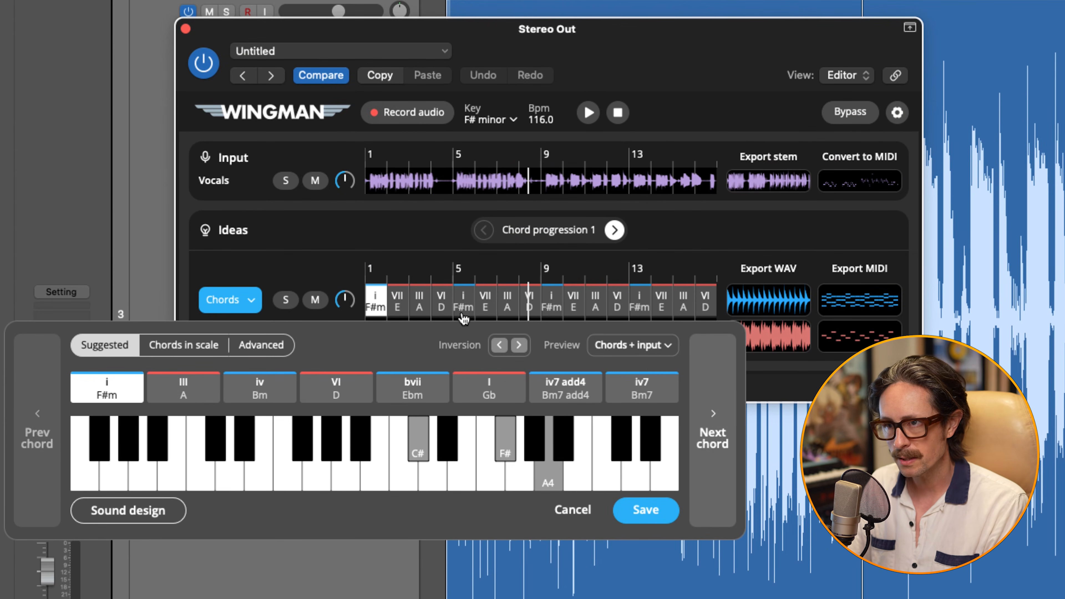
pyautogui.moveTo(384, 336); pyautogui.dragTo(496, 235)
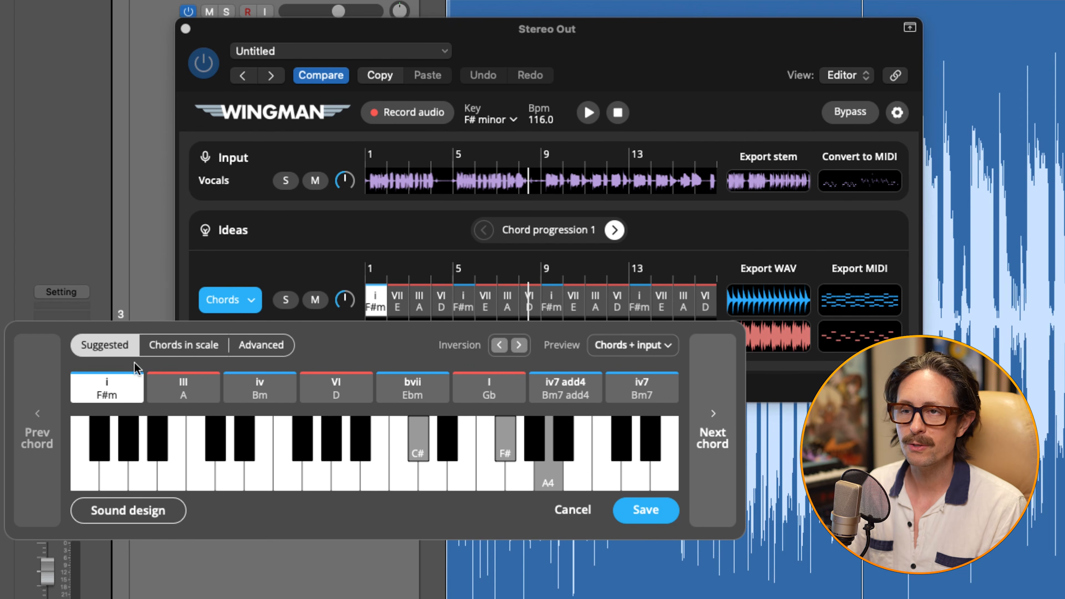
pyautogui.click(188, 345)
pyautogui.click(281, 346)
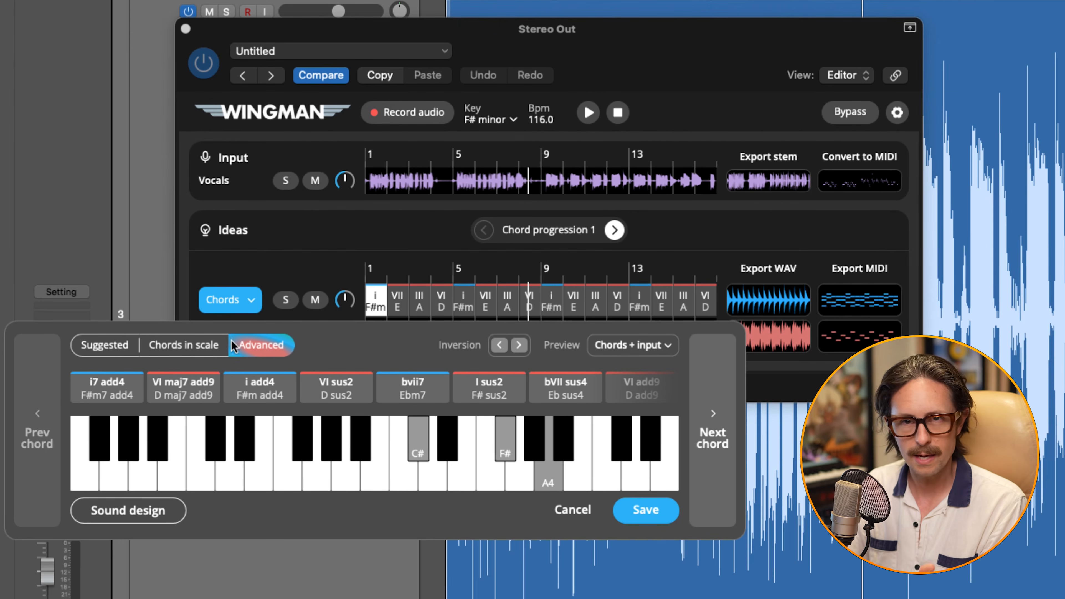
pyautogui.click(117, 346)
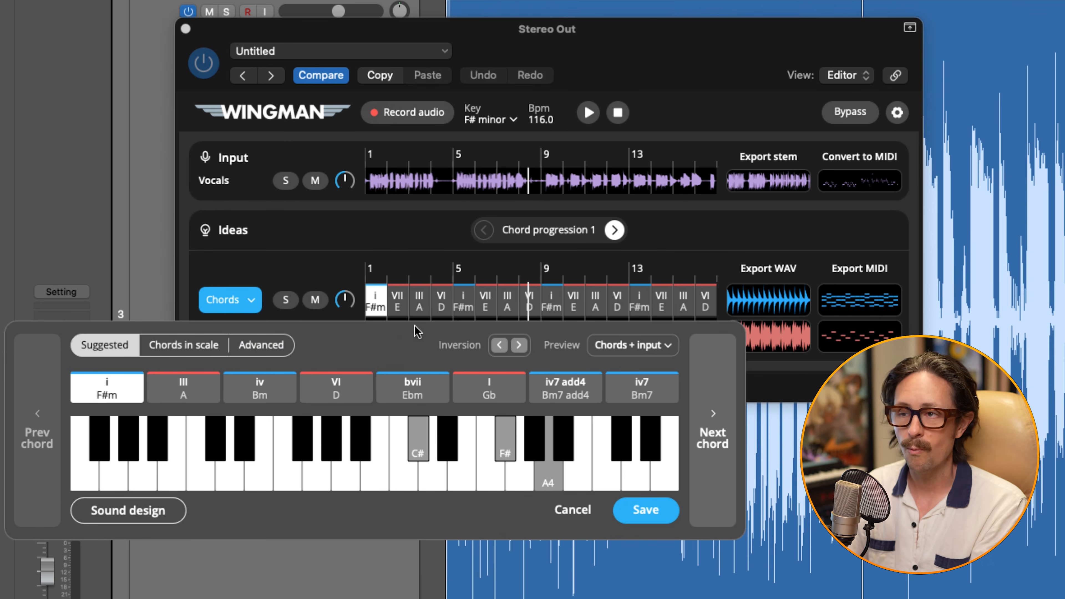
# Step: Try C#m and E sus2 in place of the second chord, E, settle on C#m7, and play it with the vocals
pyautogui.click(415, 307)
pyautogui.click(397, 301)
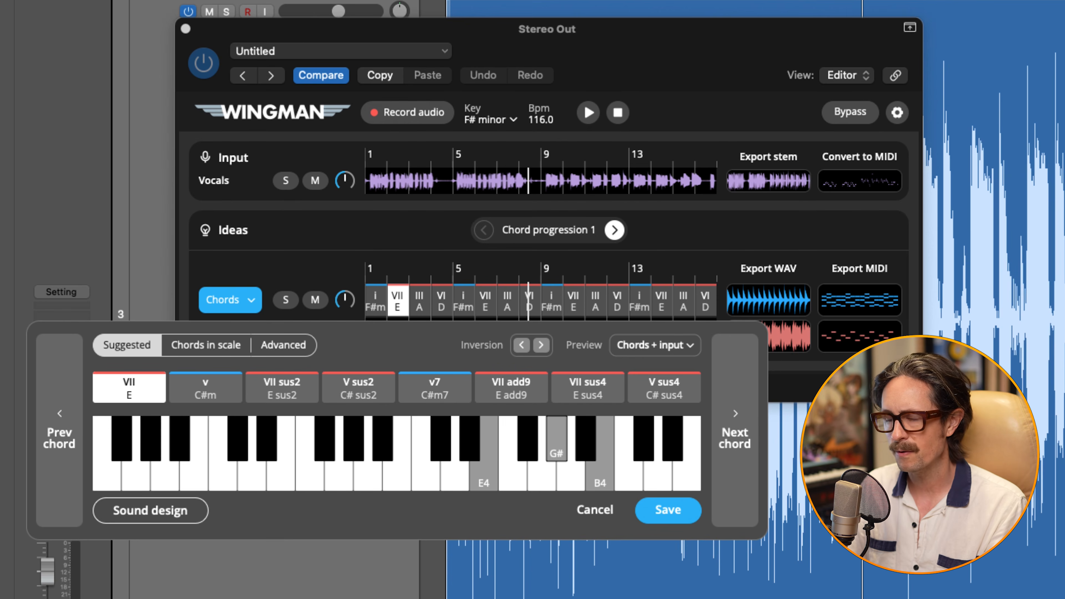
pyautogui.click(229, 393)
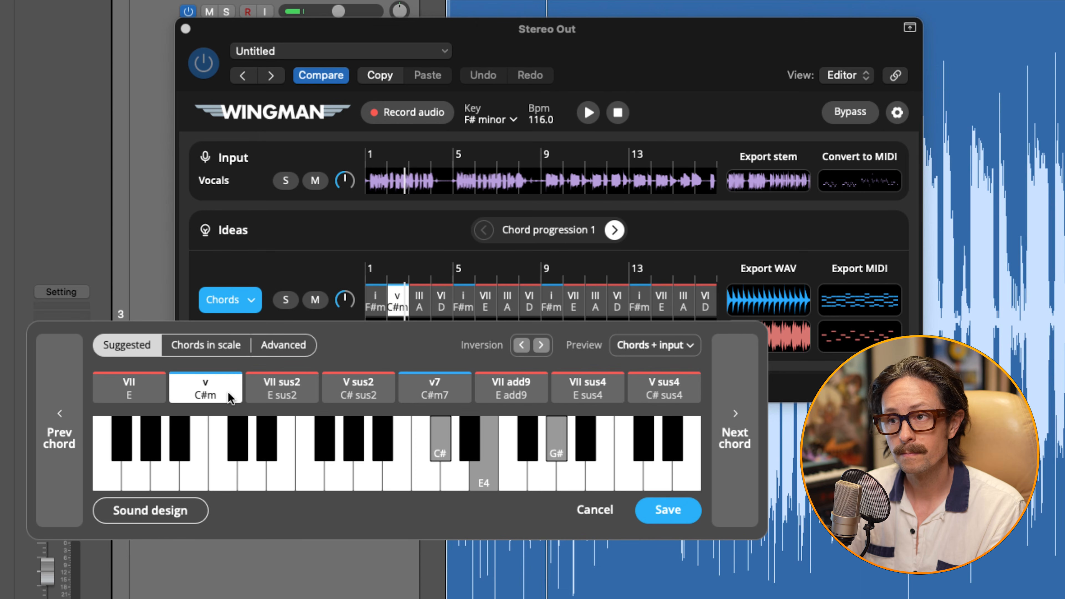
pyautogui.click(275, 395)
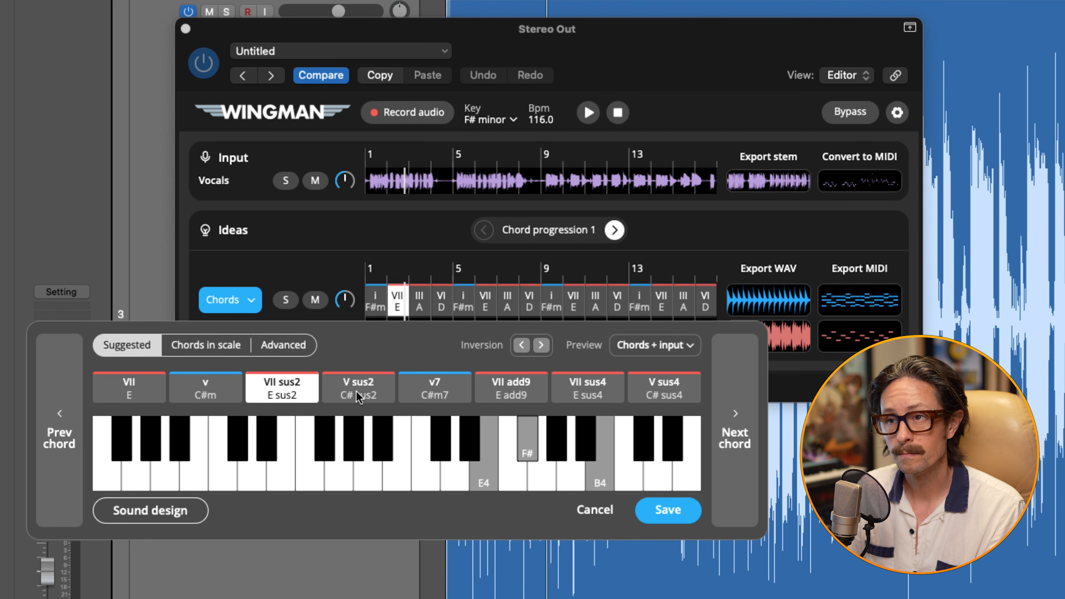
pyautogui.click(206, 395)
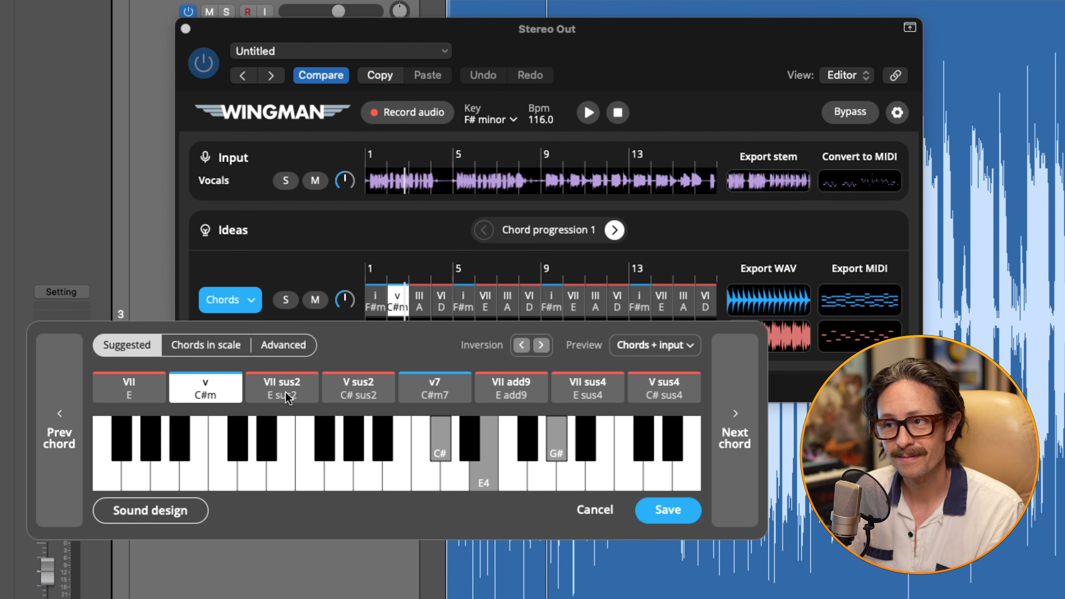
pyautogui.click(289, 398)
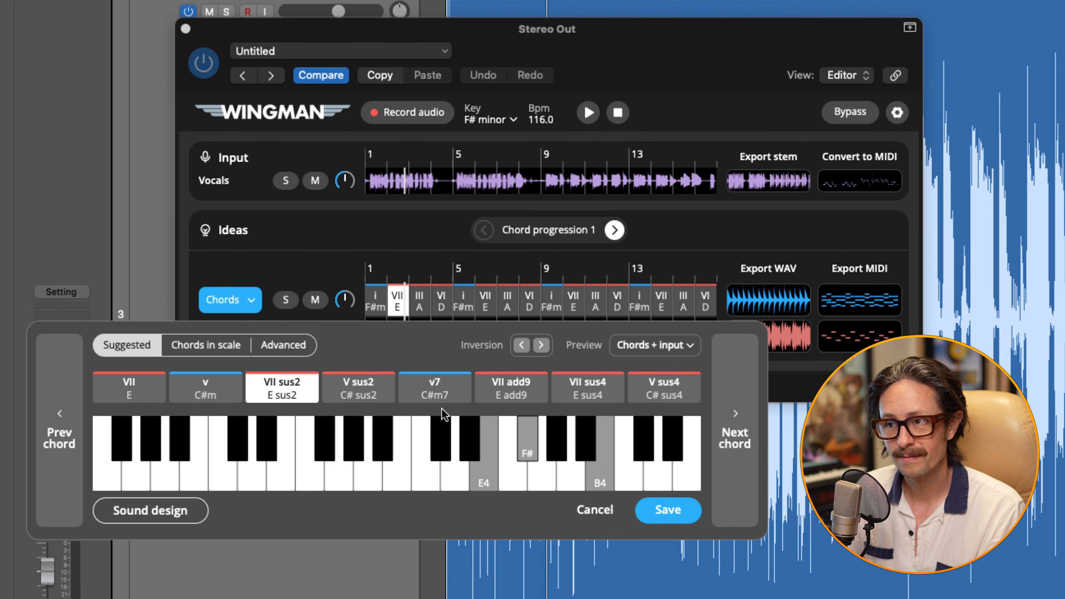
pyautogui.click(453, 399)
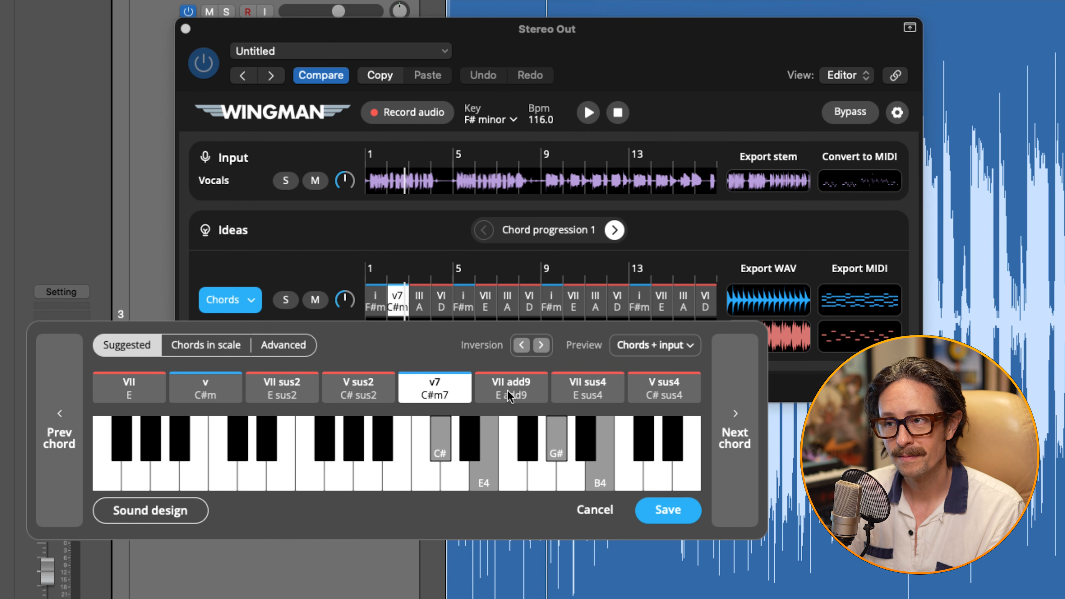
pyautogui.click(489, 226)
pyautogui.press('space')
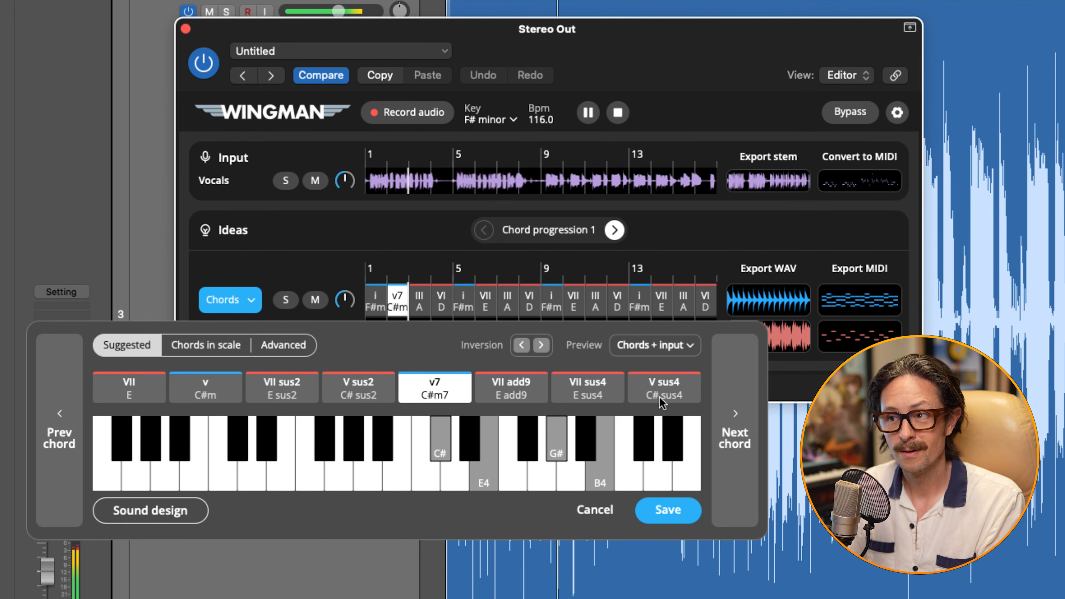
pyautogui.press('space')
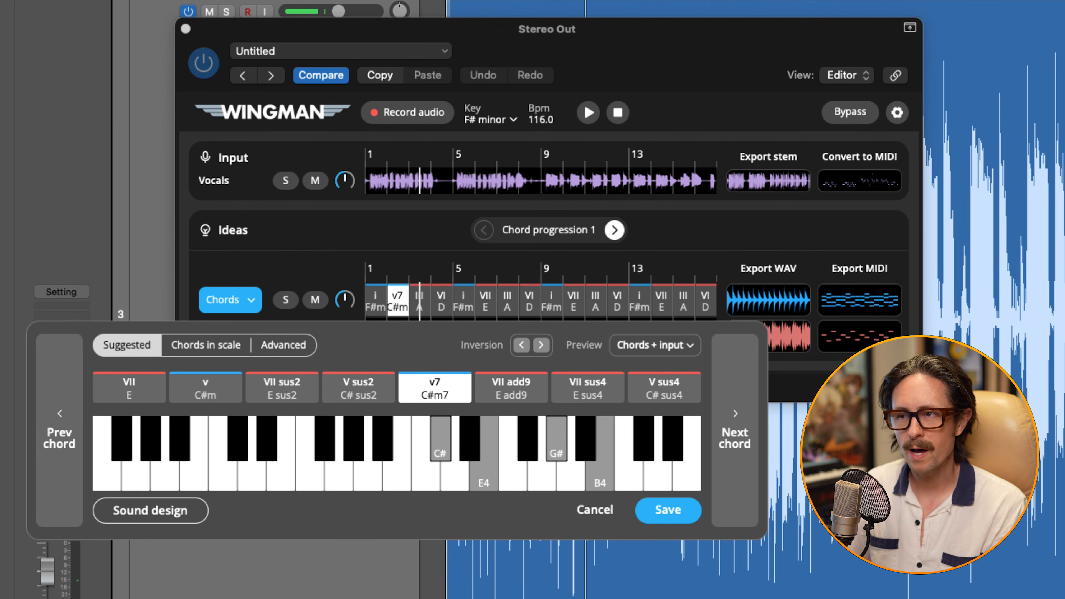
# Step: Browse the in-scale options for the third chord, A, and move its voicing down one inversion during playback
pyautogui.click(420, 300)
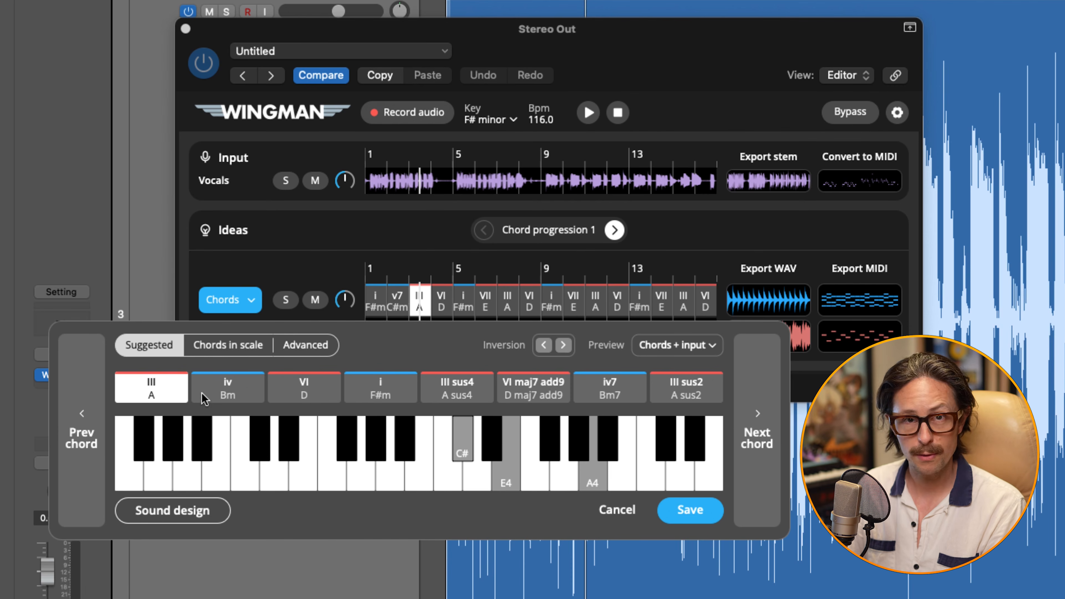
pyautogui.click(244, 346)
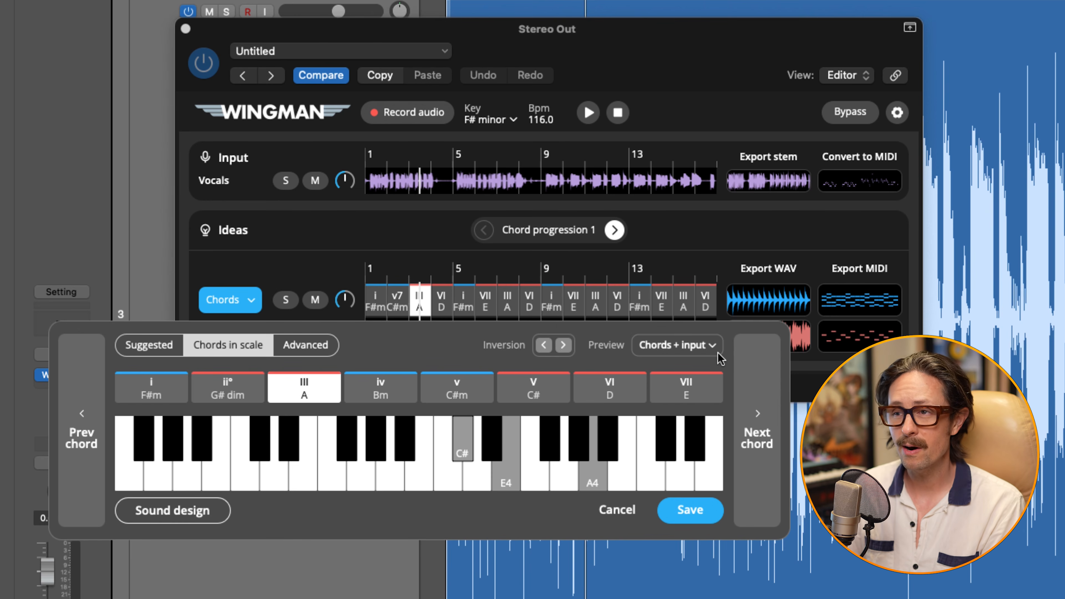
pyautogui.press('space')
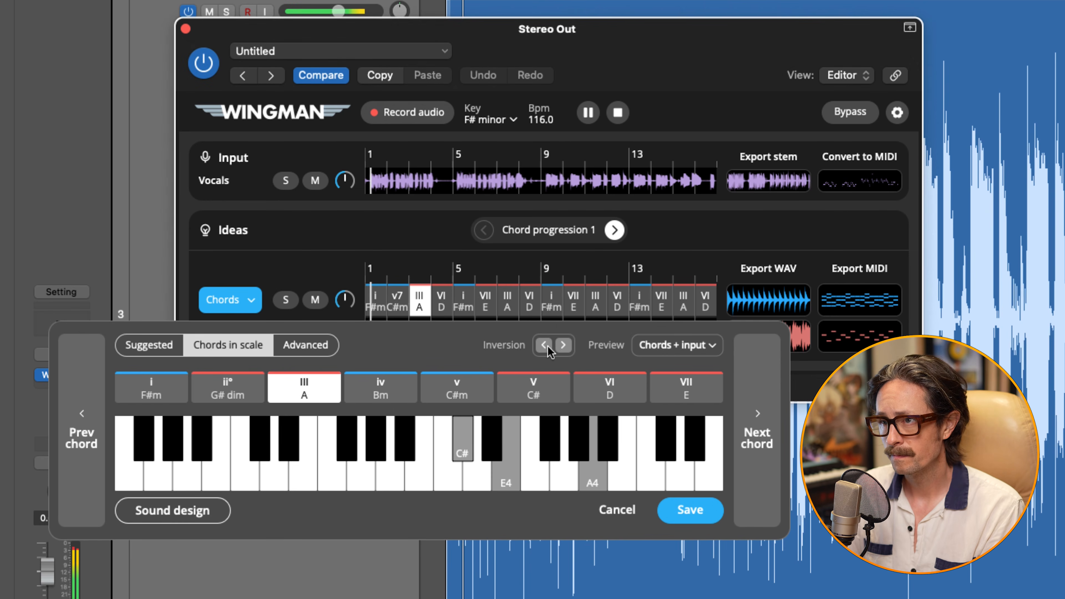
pyautogui.click(545, 346)
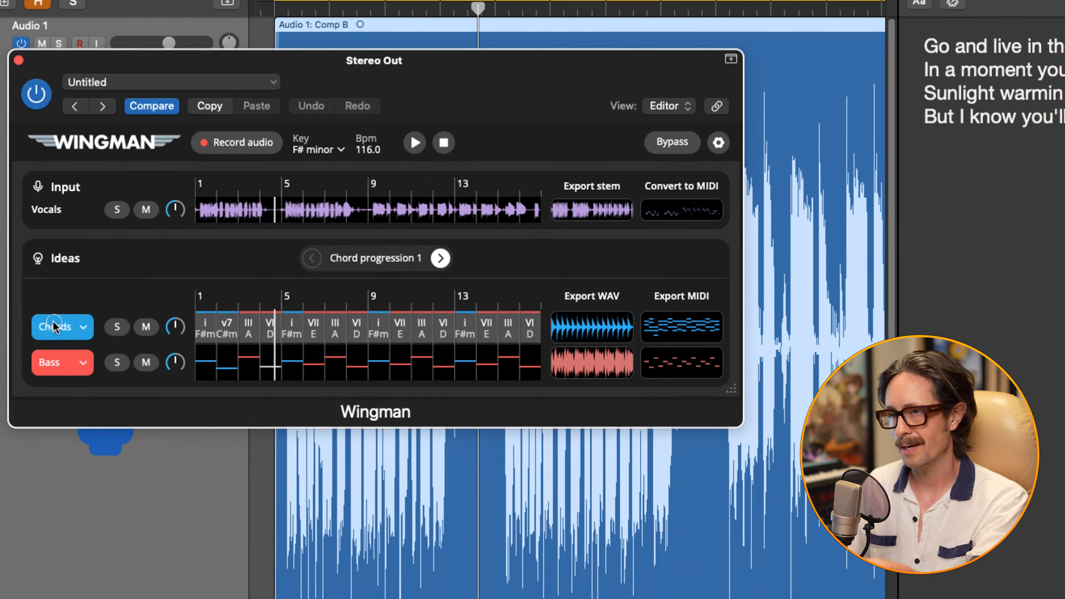
# Step: Open the sound design for the chords and set the rhythm to an 8 measure loop on a 1/16 grid
pyautogui.click(85, 376)
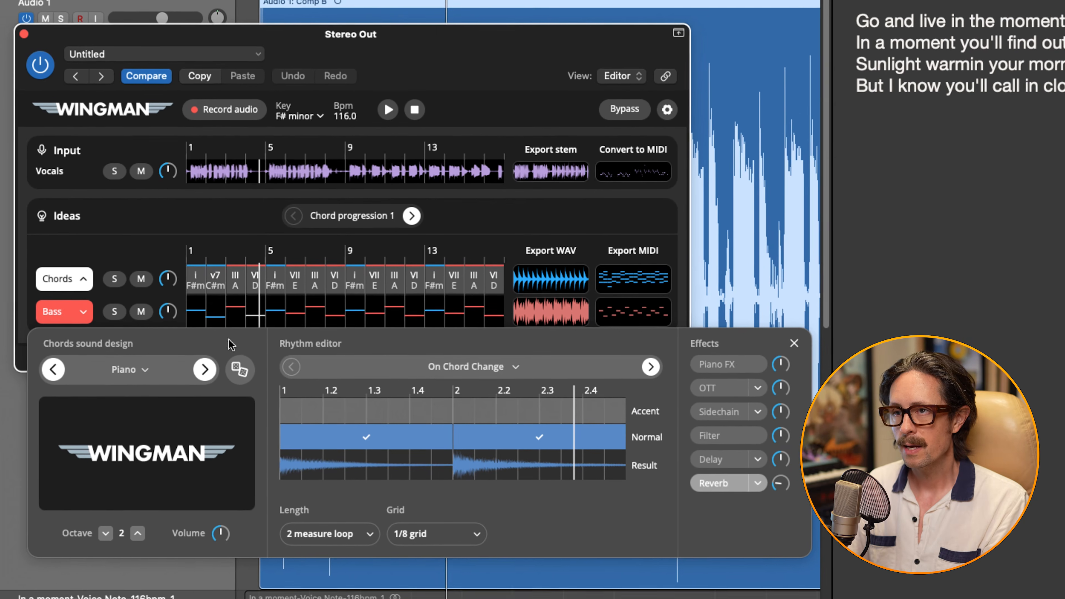
pyautogui.click(236, 279)
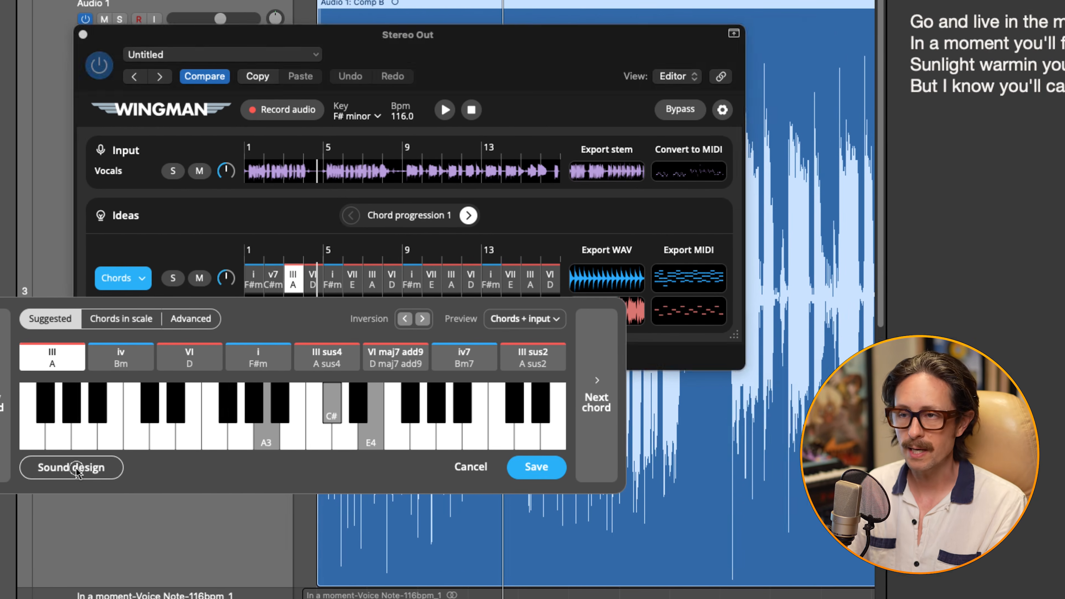
pyautogui.click(154, 473)
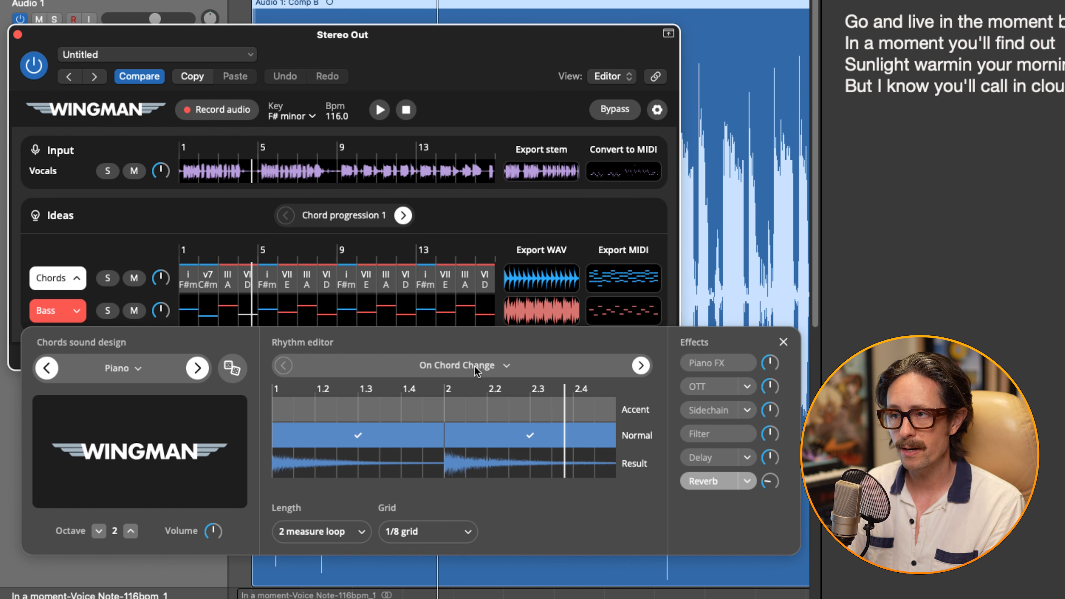
pyautogui.click(357, 538)
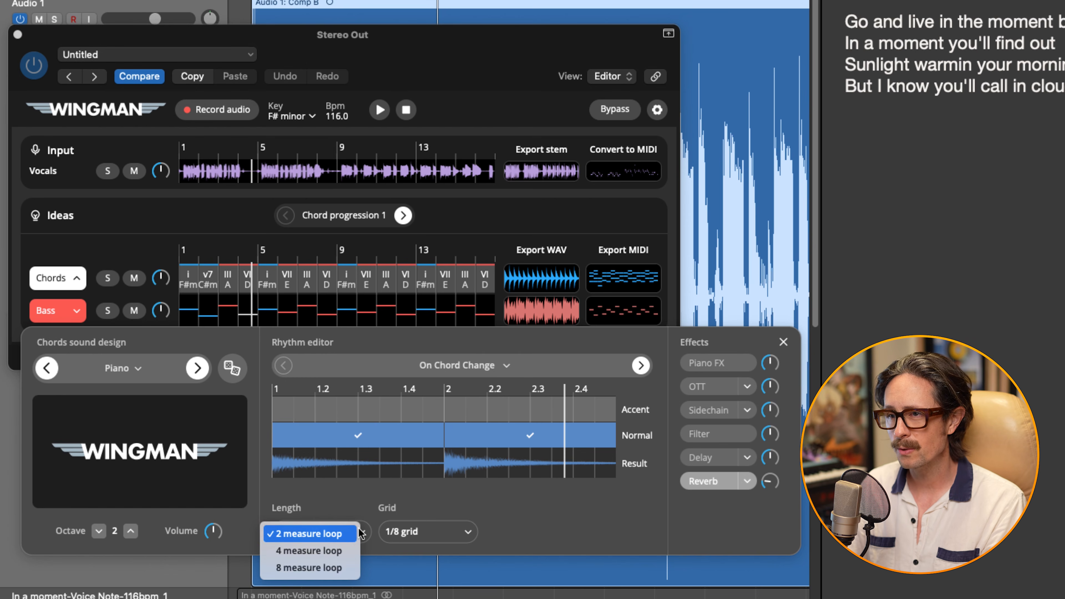
pyautogui.click(331, 567)
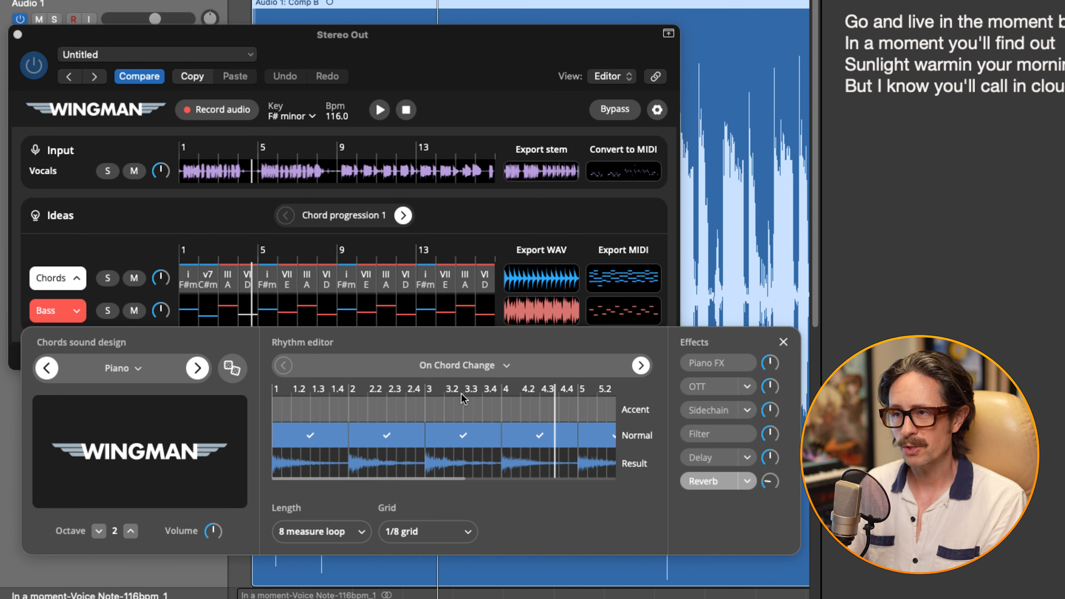
pyautogui.click(427, 531)
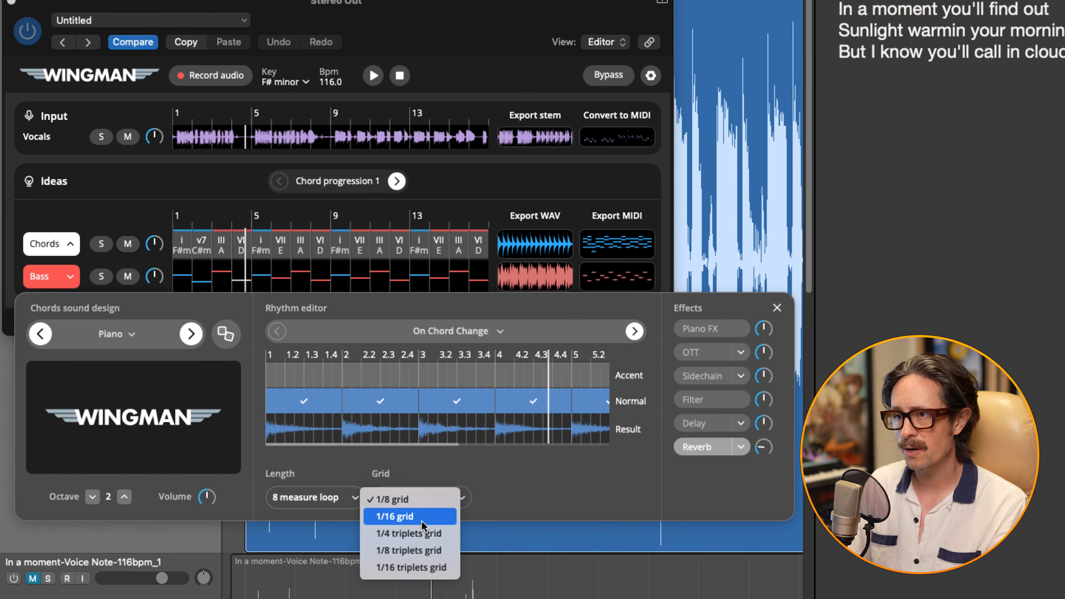
pyautogui.click(403, 549)
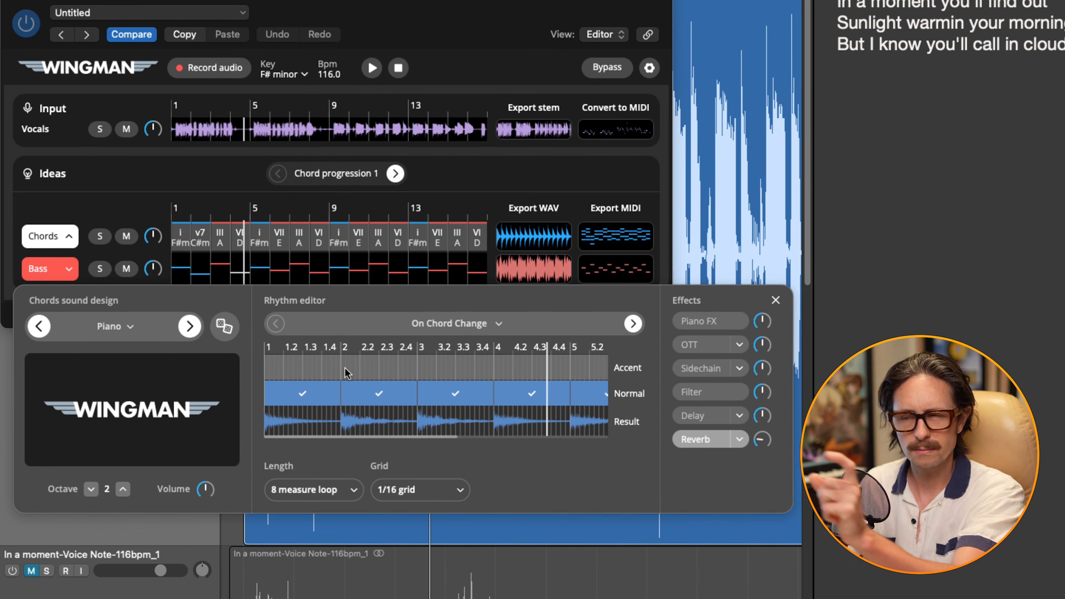
# Step: Split the chord hit in measure 1 of the Normal row into two half-measure hits
pyautogui.moveTo(322, 392); pyautogui.dragTo(346, 405)
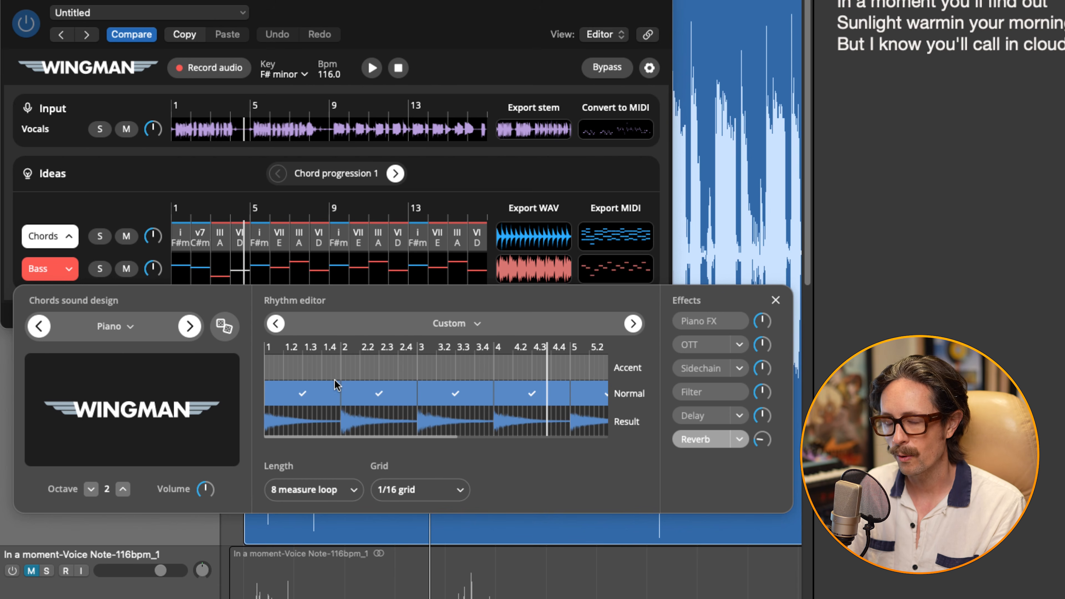
pyautogui.click(285, 393)
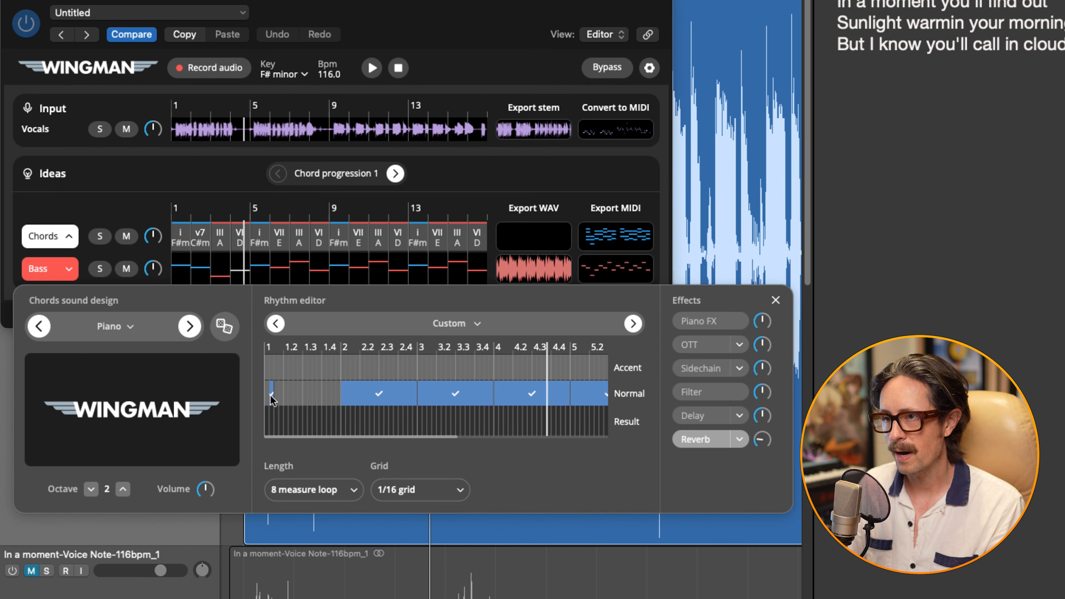
pyautogui.moveTo(272, 397); pyautogui.dragTo(294, 396)
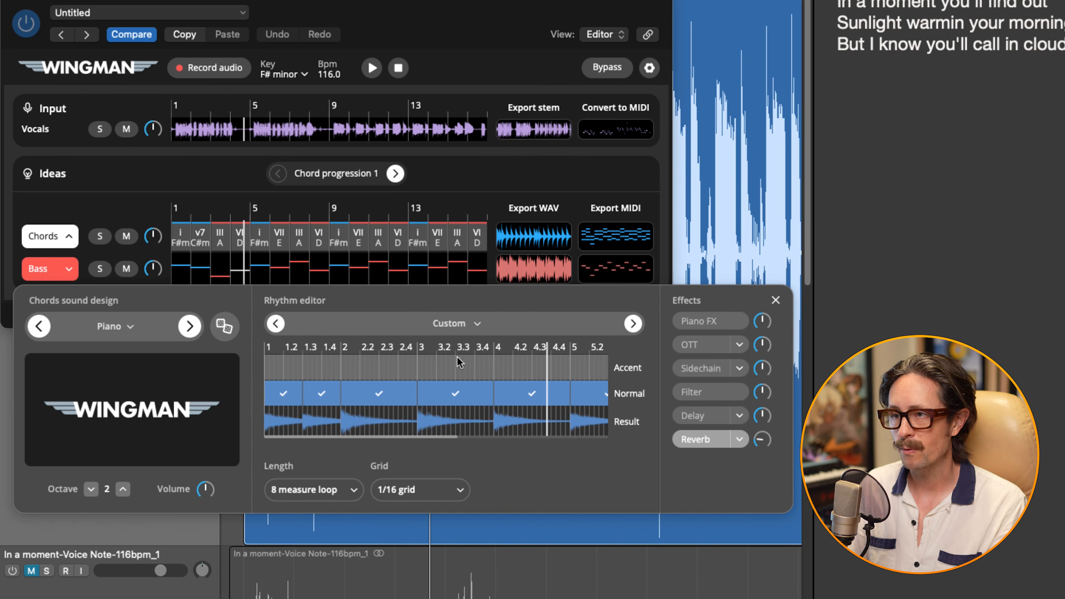
# Step: Audition the Best Syncopation rhythm preset and apply Golden Syncopation to the chords
pyautogui.click(450, 324)
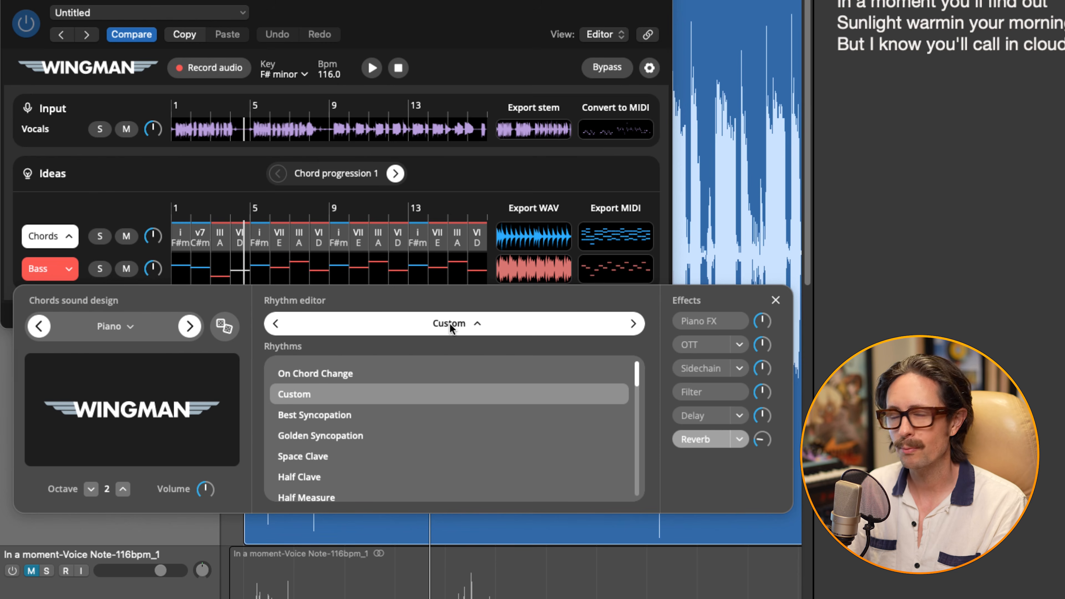
pyautogui.click(450, 326)
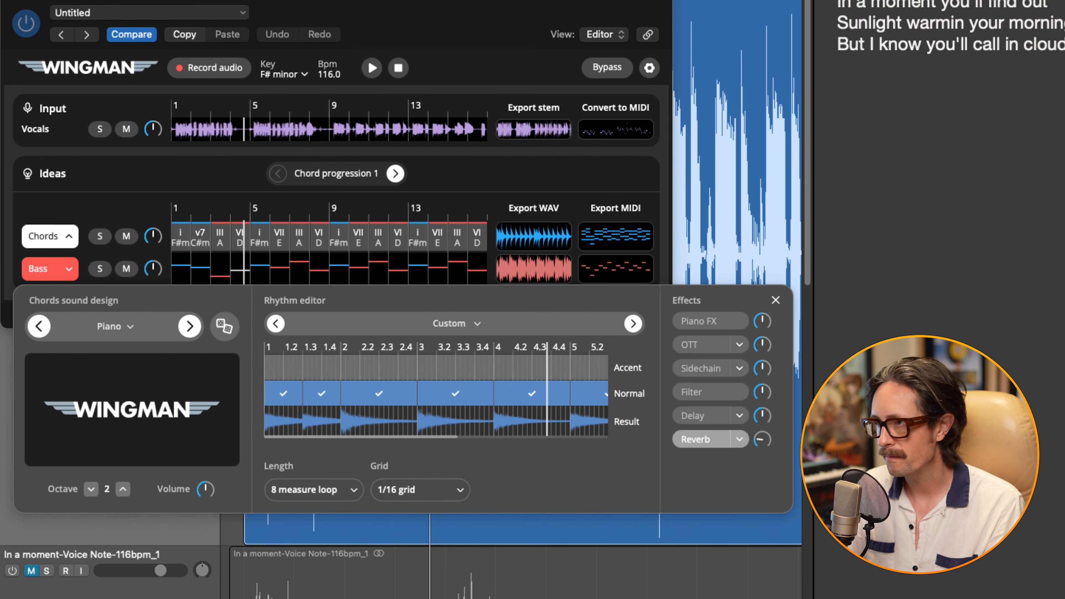
pyautogui.click(633, 323)
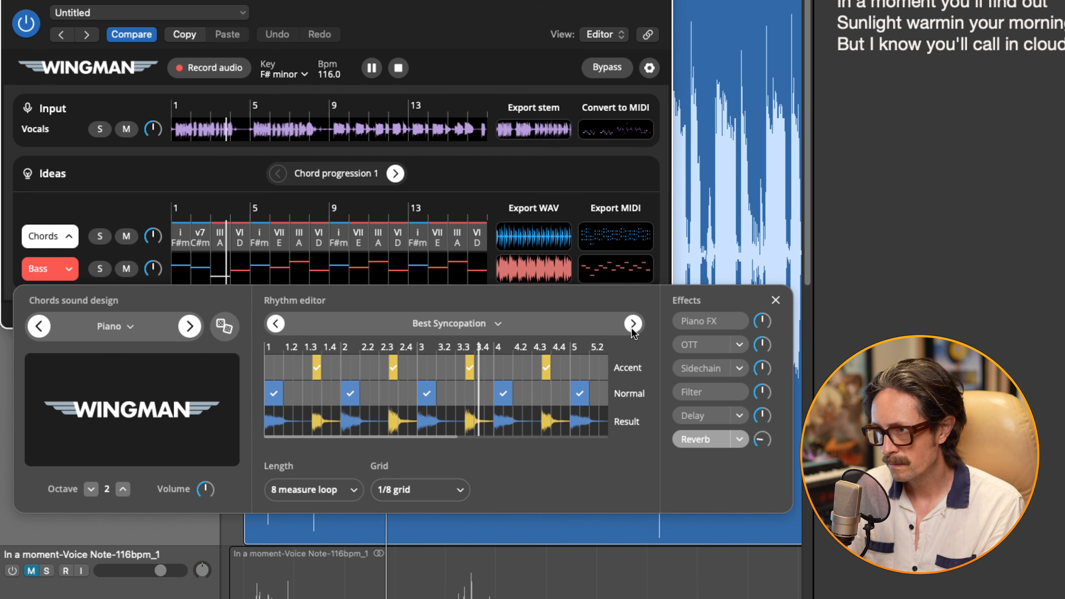
pyautogui.click(632, 324)
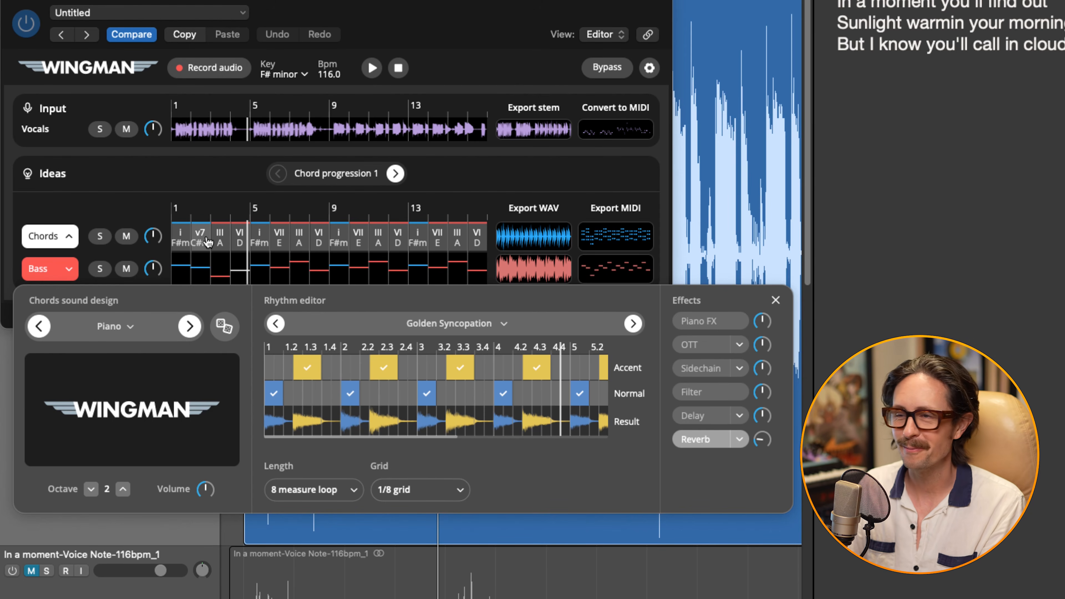
# Step: Move the voicing of the third chord, A, up one inversion and play the loop to hear it
pyautogui.click(221, 238)
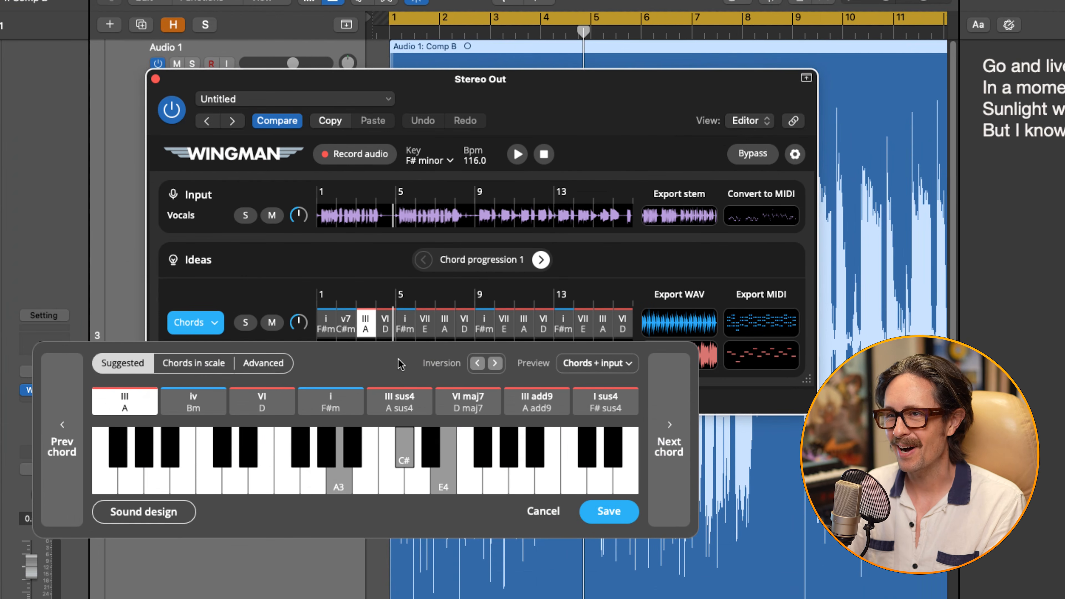
pyautogui.click(495, 363)
pyautogui.press('space')
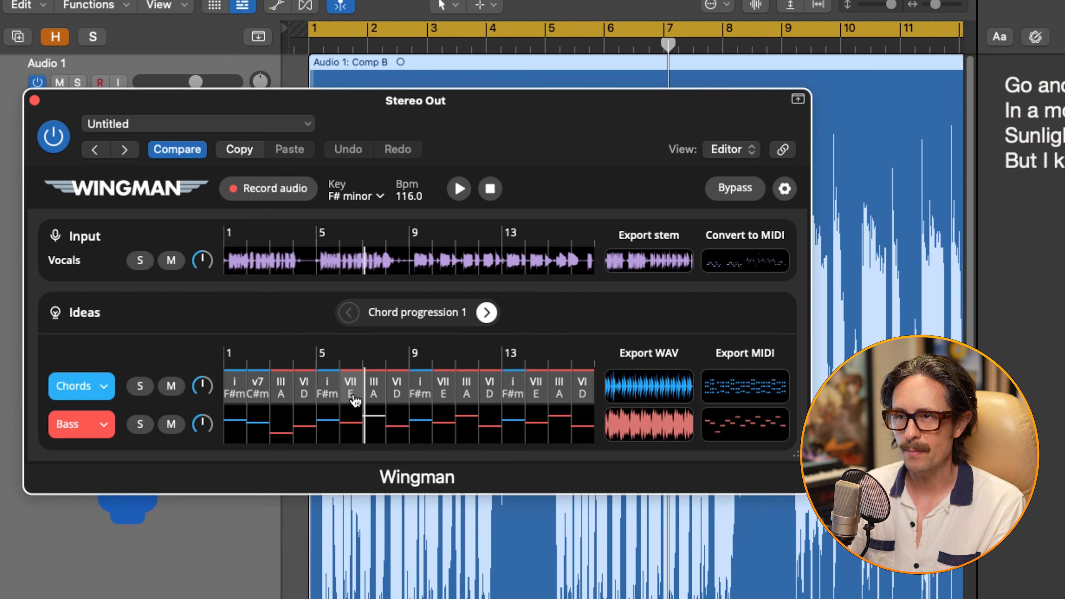
# Step: Replace the second chord of the progression with the suggested VII chord, E, and save it
pyautogui.click(259, 390)
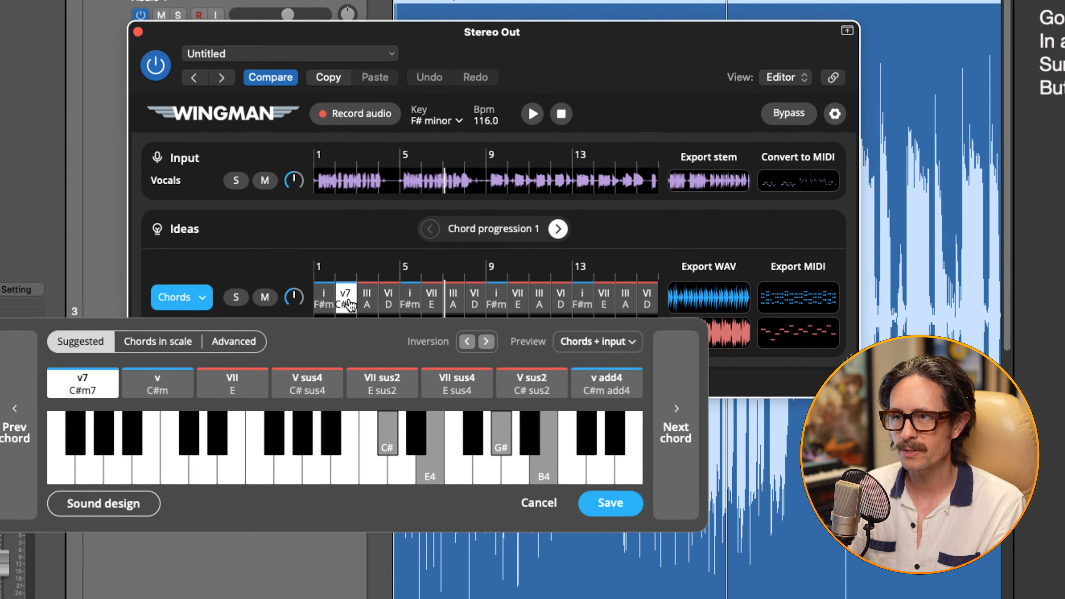
pyautogui.click(257, 358)
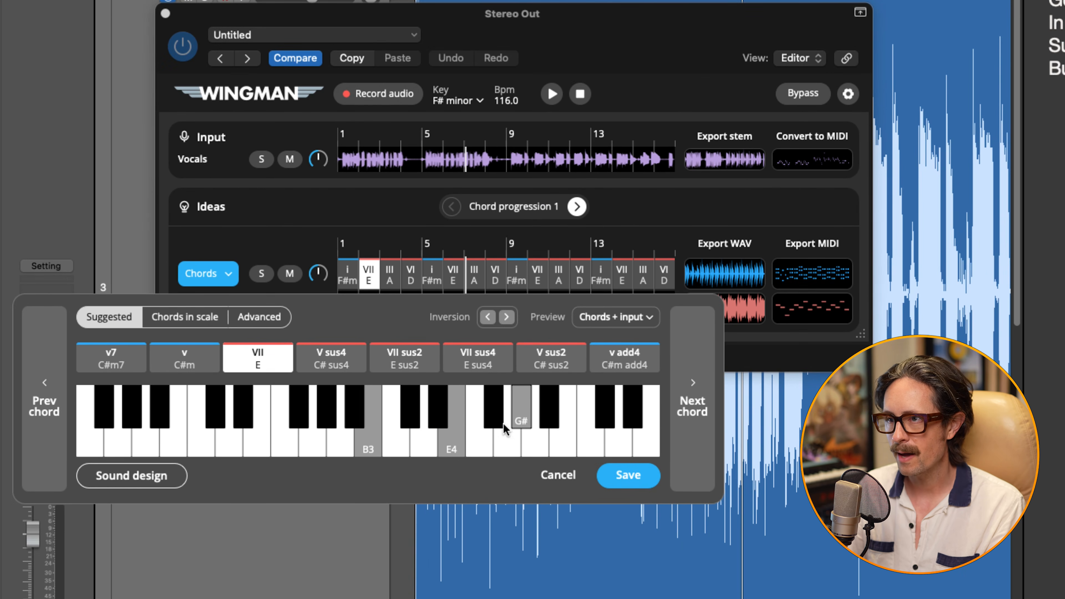
pyautogui.click(627, 475)
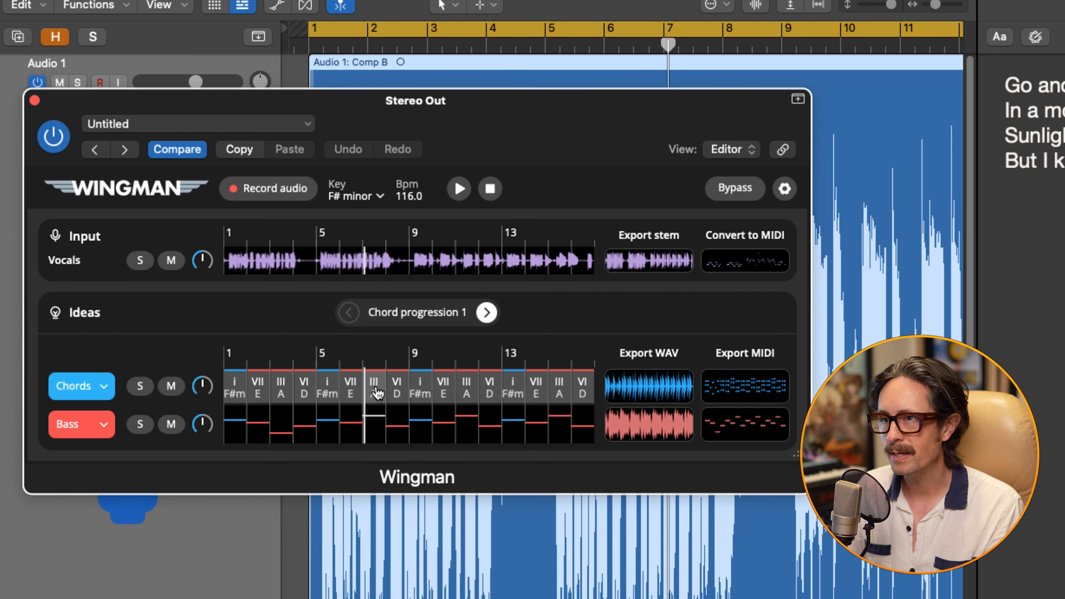
# Step: Replace the E chord in measure 6 with the suggested v7 chord, C#m7, and save it
pyautogui.click(355, 393)
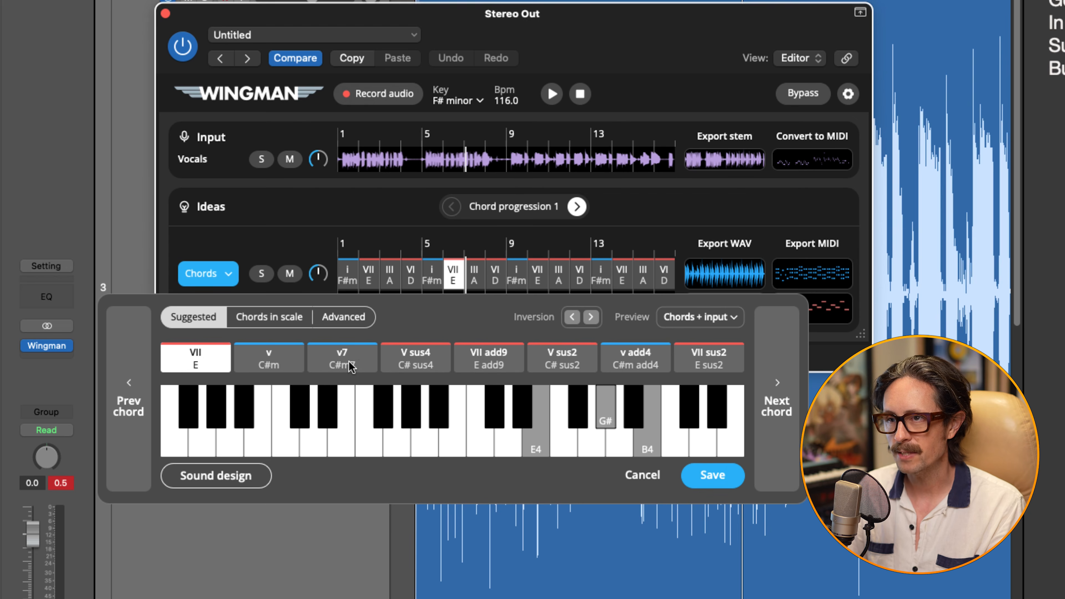
pyautogui.click(351, 363)
pyautogui.click(722, 476)
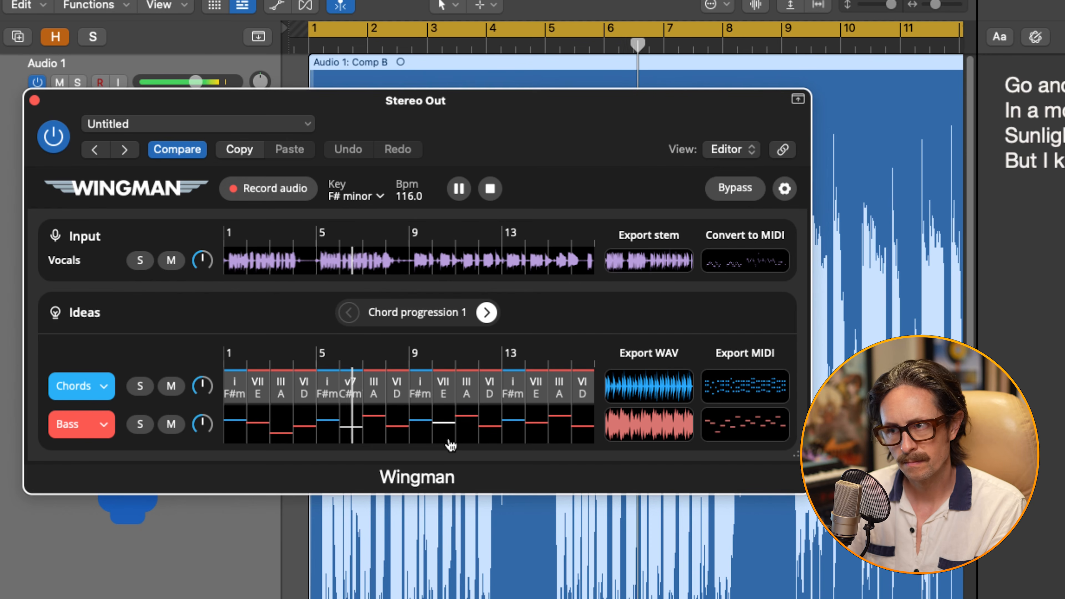
# Step: Move the chord rhythm's off-beat hits in measures 1 to 3 from the Accent row to the Normal row and play it back
pyautogui.click(79, 388)
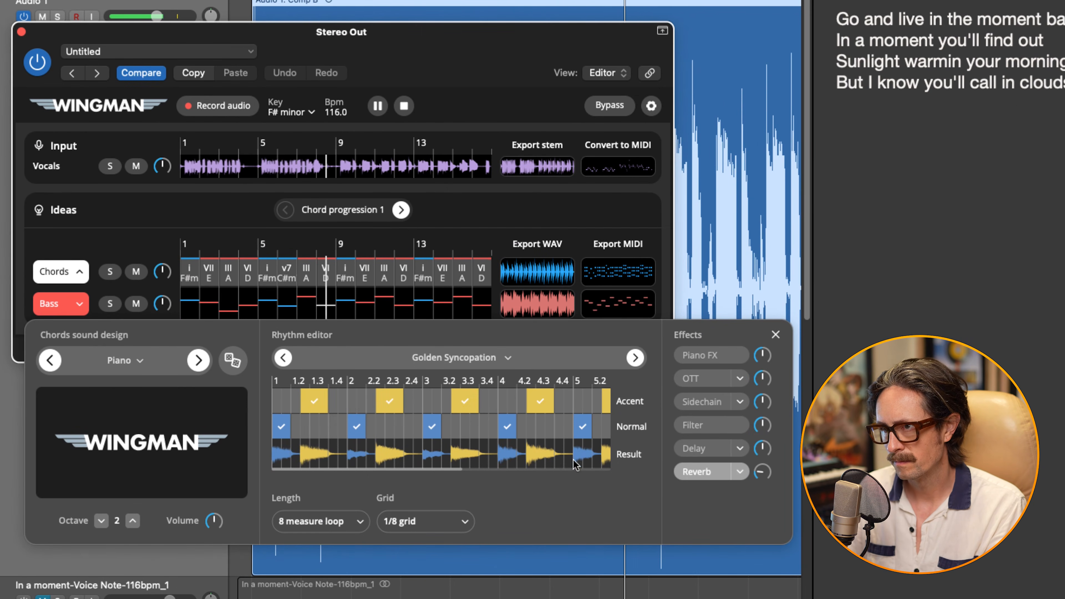
pyautogui.press('space')
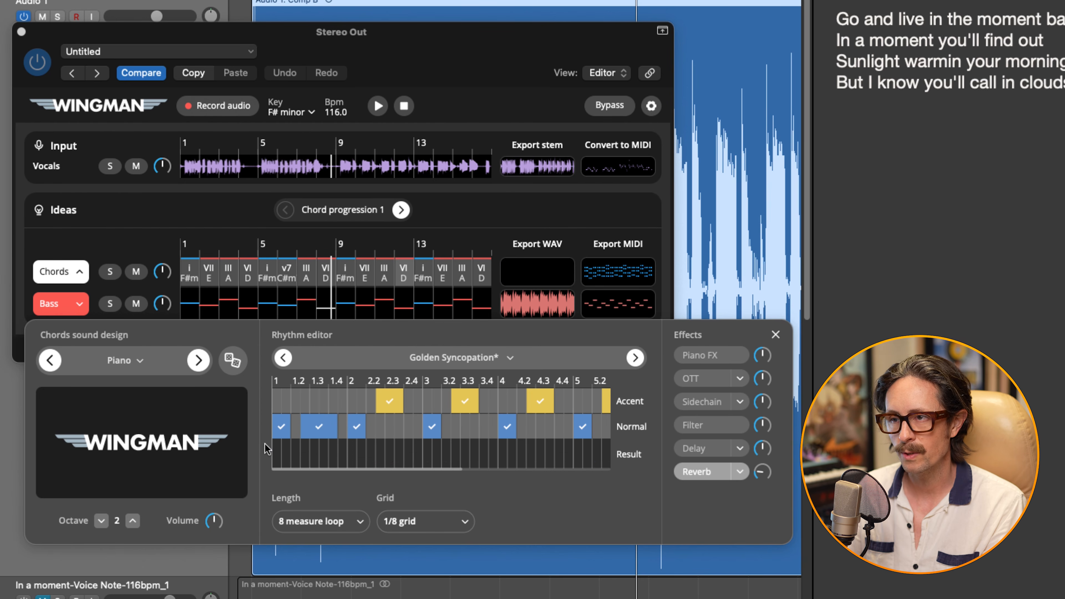
pyautogui.click(389, 401)
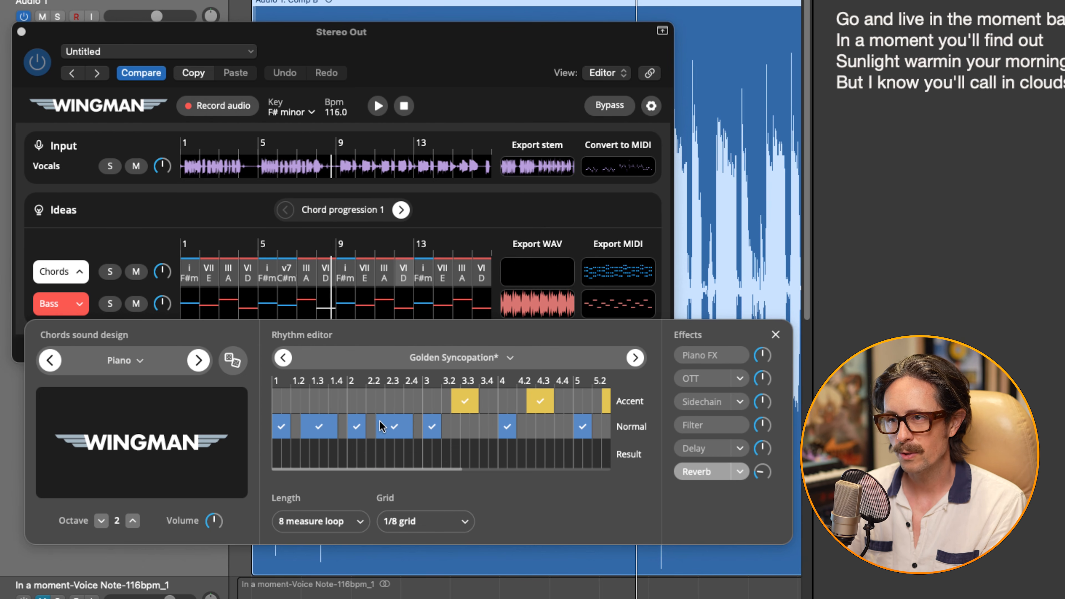
pyautogui.click(472, 396)
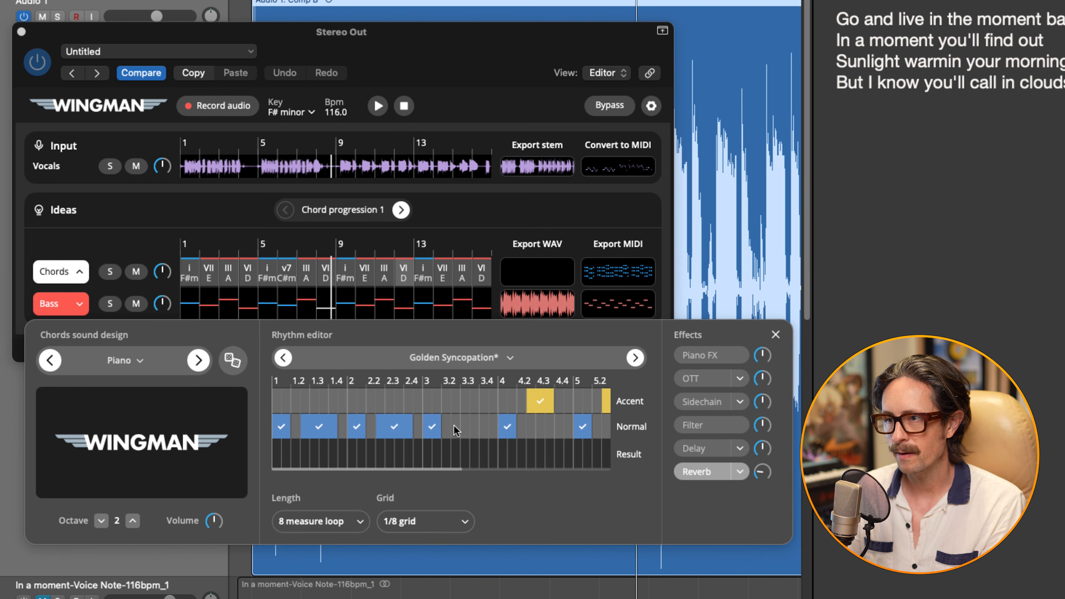
pyautogui.moveTo(459, 428); pyautogui.dragTo(482, 430)
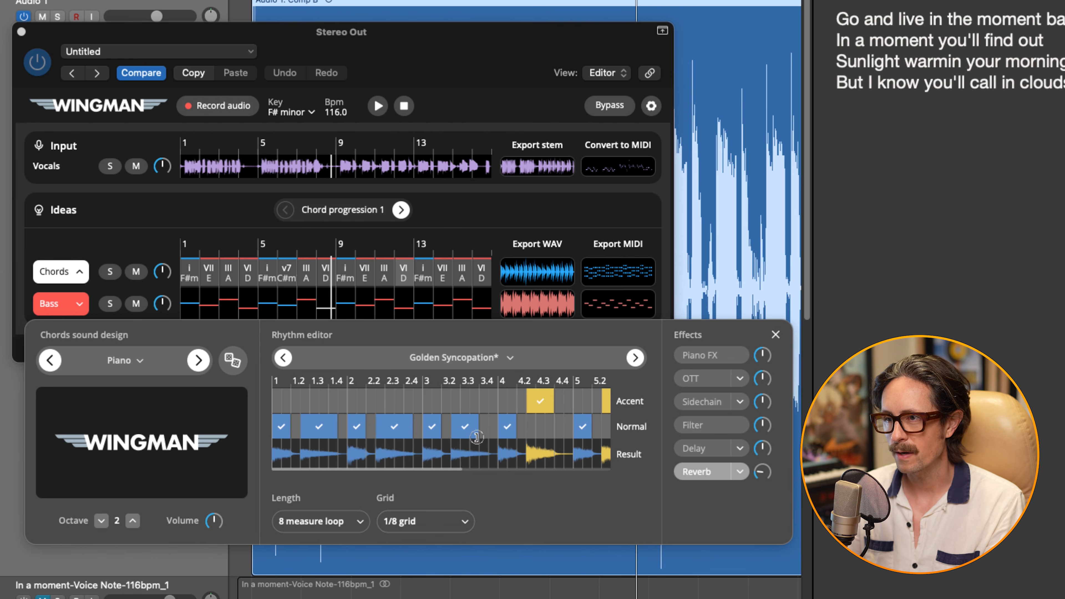
pyautogui.press('space')
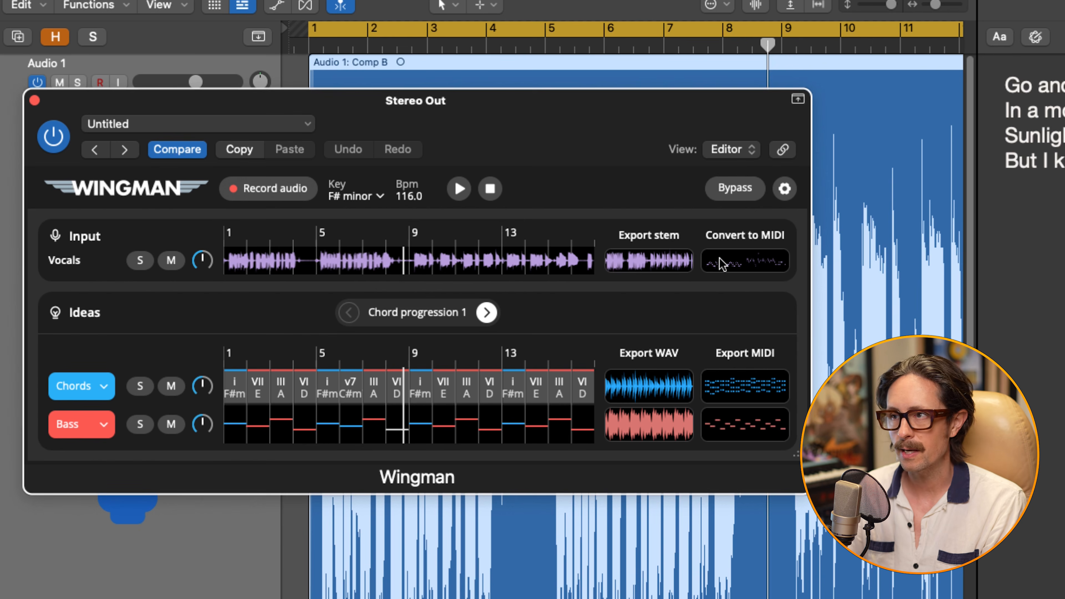
# Step: Place the MIDI conversion of the vocals on a new instrument track from measure 1 and clear the plug-in window away from it
pyautogui.scroll(-5, 660, 520)
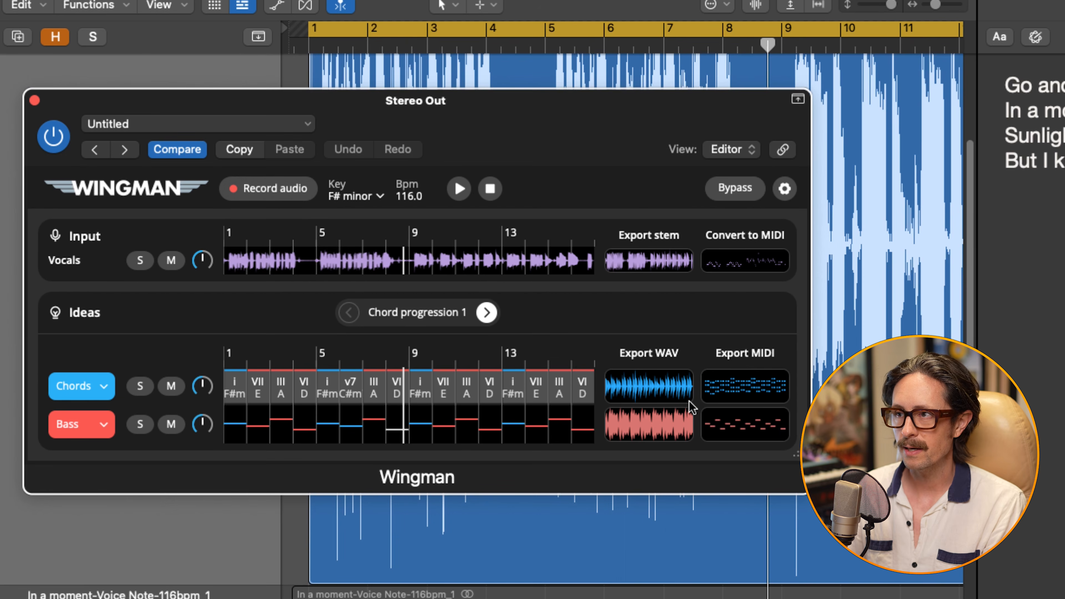
pyautogui.scroll(-5, 727, 503)
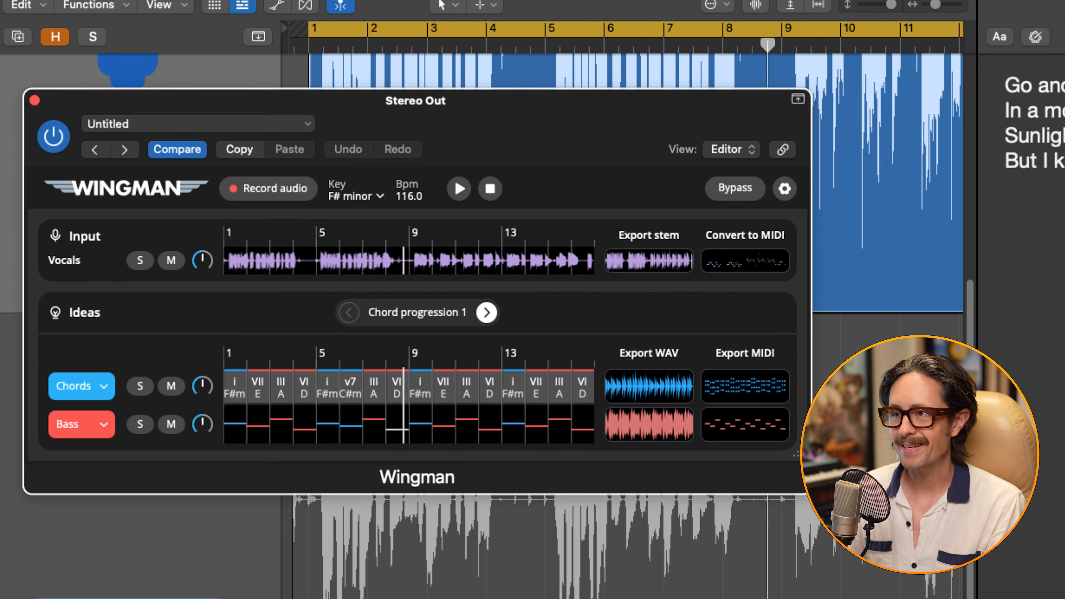
pyautogui.press('super+Left')
pyautogui.press('super+Left')
pyautogui.press('super+Left')
pyautogui.press('super+Left')
pyautogui.press('super+Left')
pyautogui.press('super+Left')
pyautogui.press('super+Up')
pyautogui.press('super+Up')
pyautogui.press('super+Up')
pyautogui.press('super+Up')
pyautogui.press('super+Up')
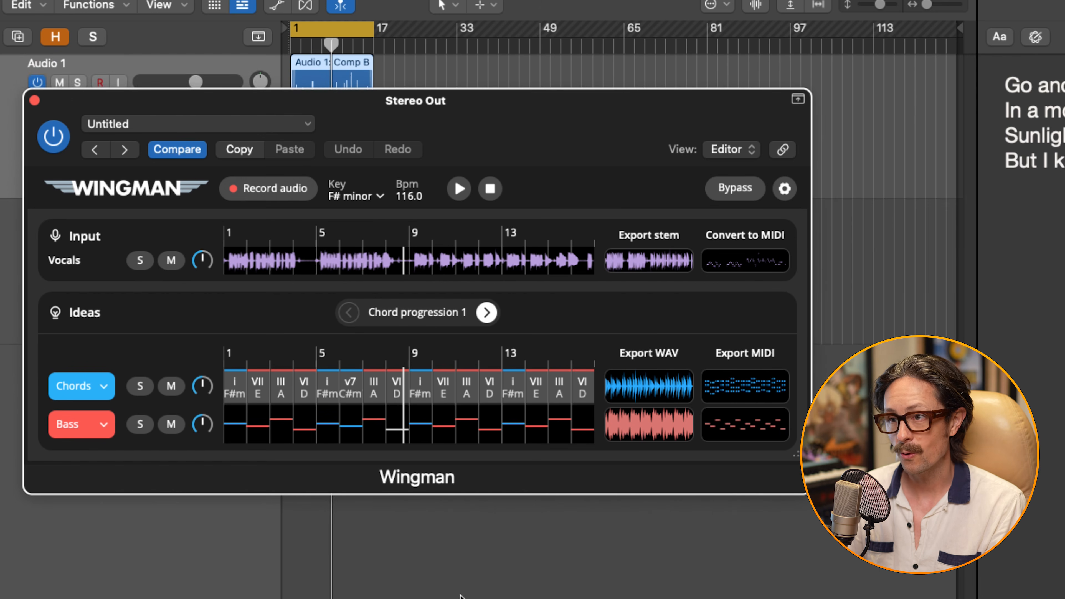
pyautogui.moveTo(526, 472); pyautogui.dragTo(385, 516)
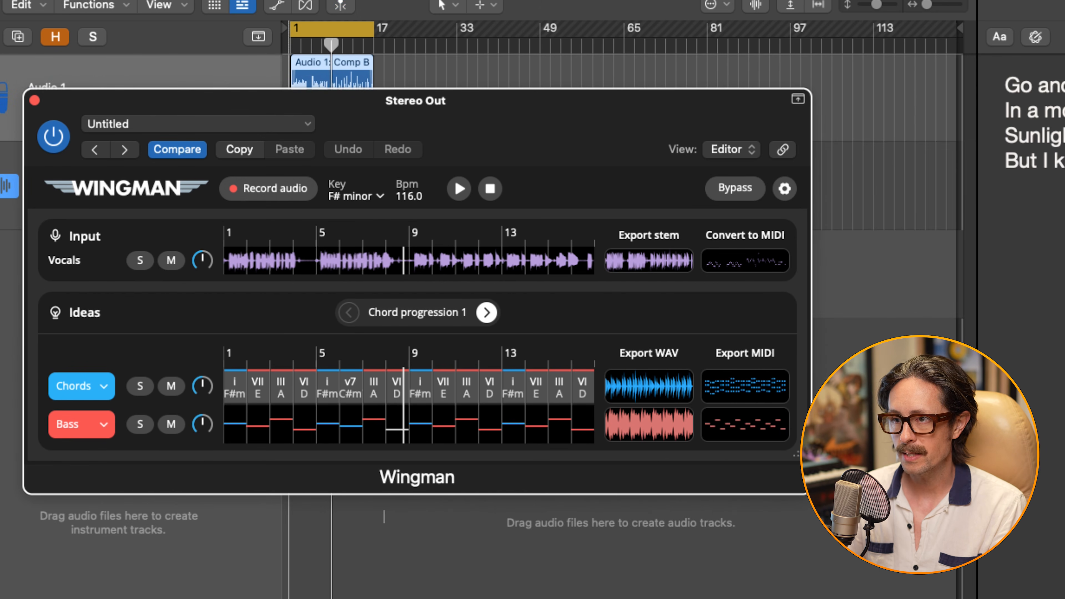
pyautogui.click(581, 264)
pyautogui.moveTo(421, 104); pyautogui.dragTo(972, 148)
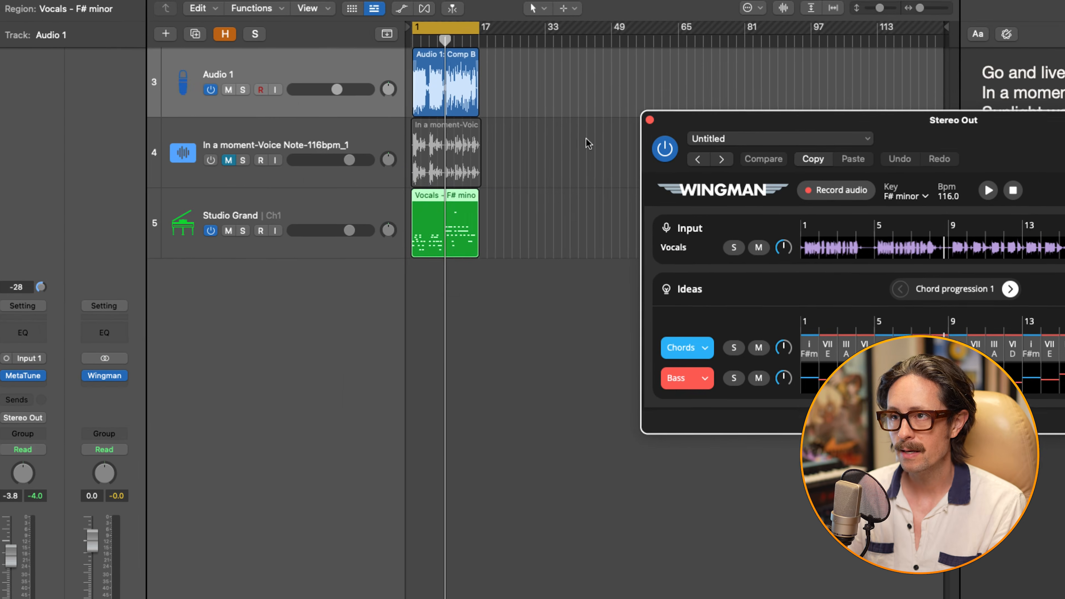
pyautogui.moveTo(556, 172); pyautogui.dragTo(350, 308)
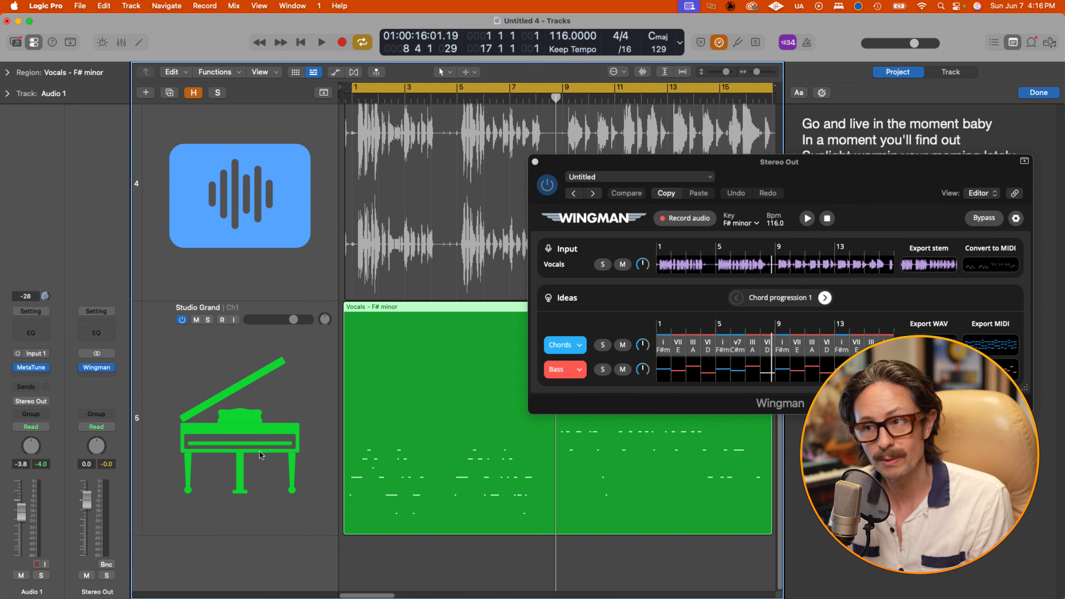
# Step: Open the vocal MIDI region in the Piano Roll and try its notes three semitones lower, restoring their original pitch
pyautogui.click(264, 456)
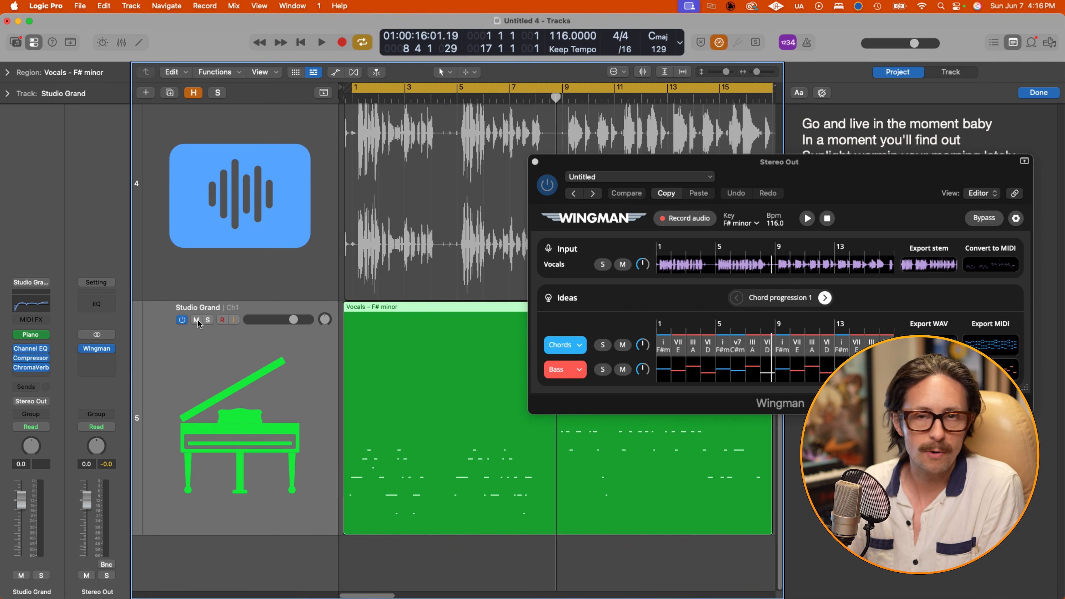
pyautogui.doubleClick(394, 505)
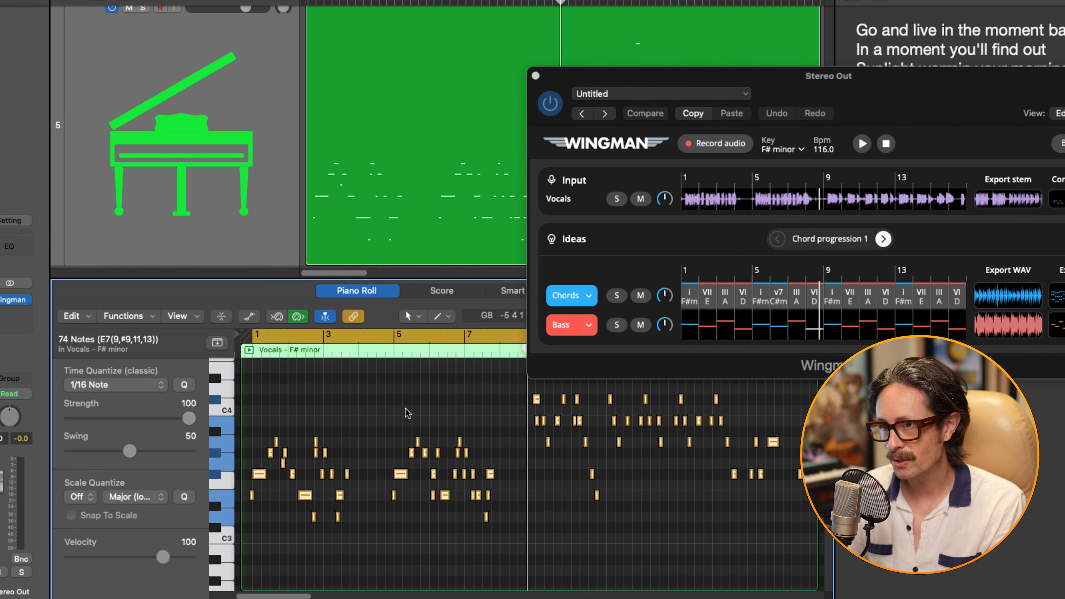
pyautogui.hotkey('alt', 'Down')
pyautogui.hotkey('alt', 'Down')
pyautogui.hotkey('alt', 'Down')
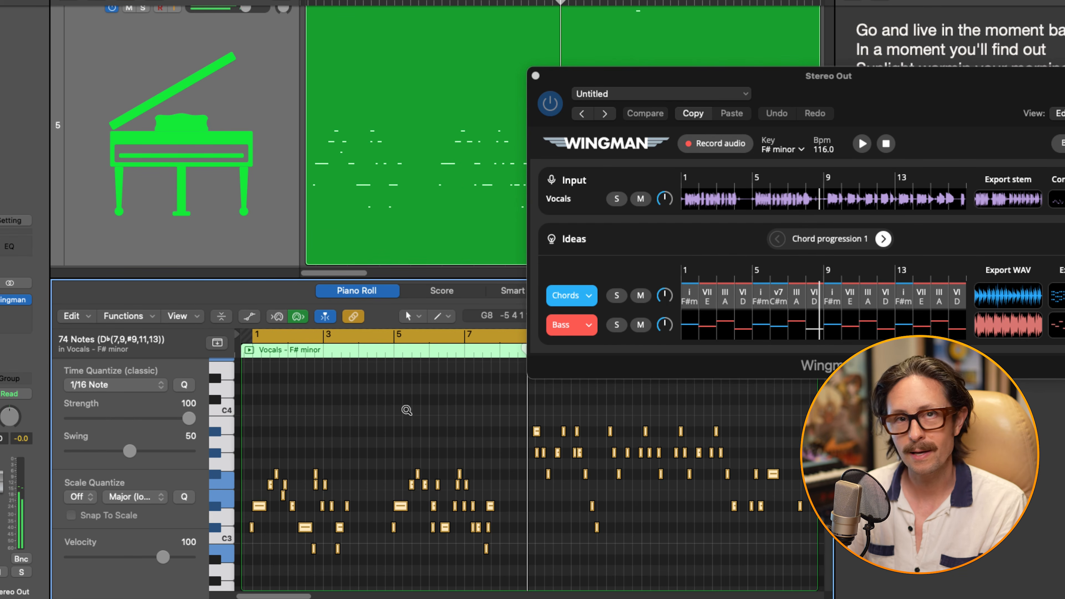
pyautogui.hotkey('alt', 'Up')
pyautogui.hotkey('alt', 'Up')
pyautogui.hotkey('alt', 'Up')
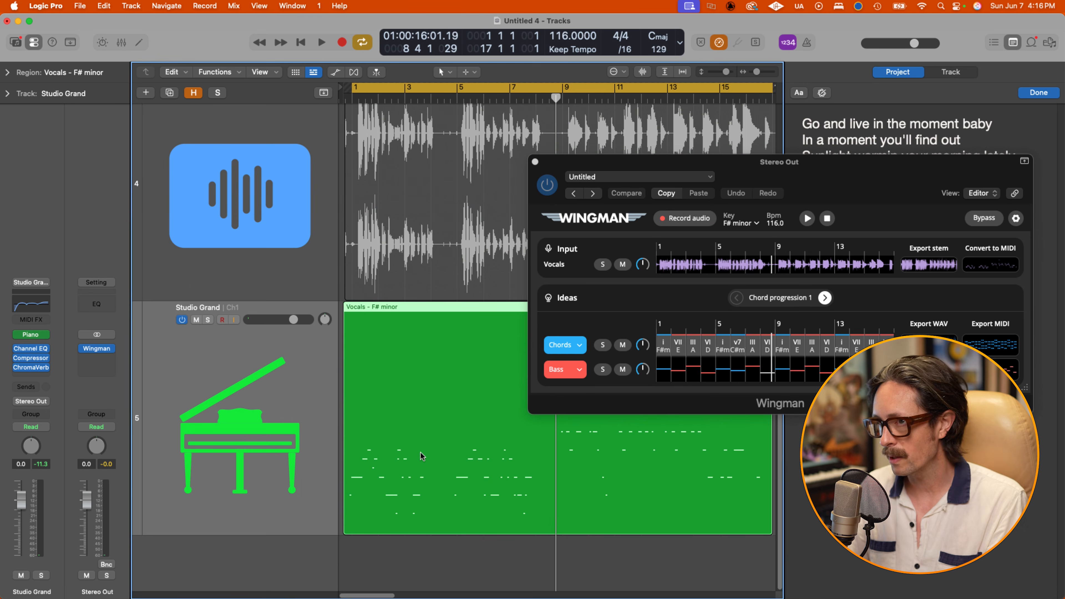
# Step: Mute the Studio Grand track and bring the Wingman window back over the arrangement
pyautogui.click(196, 320)
pyautogui.moveTo(863, 193); pyautogui.dragTo(574, 234)
pyautogui.scroll(-8, 463, 188)
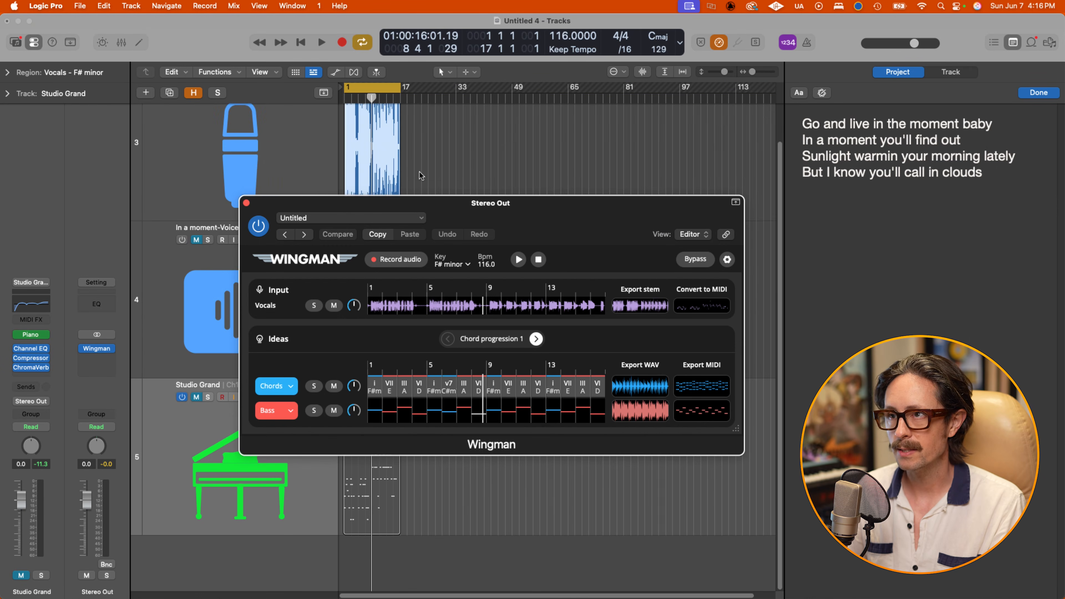
pyautogui.scroll(-5, 405, 185)
pyautogui.click(456, 136)
pyautogui.scroll(8, 456, 136)
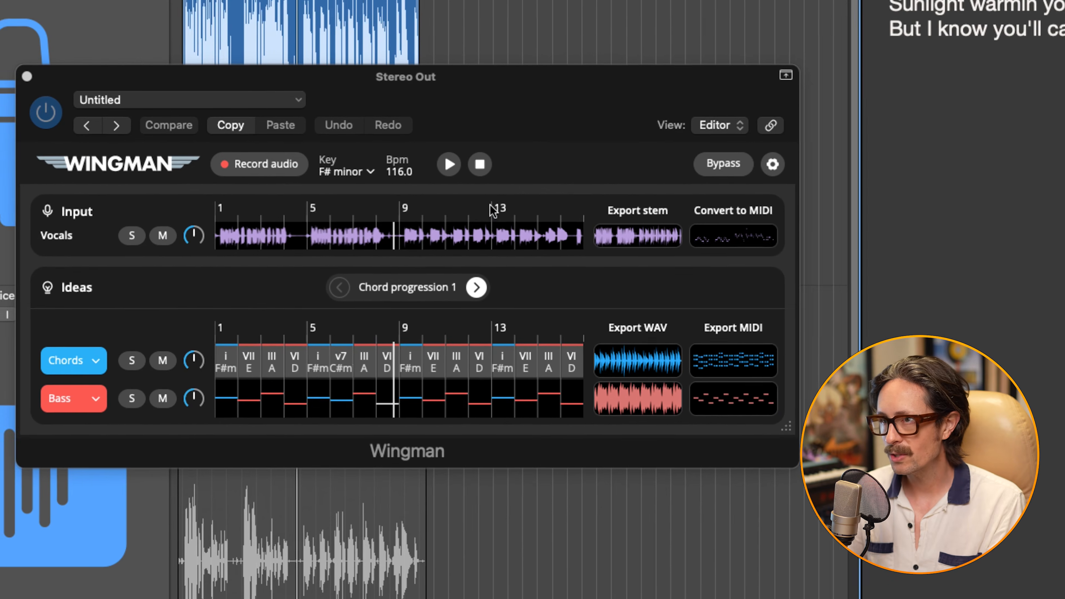
pyautogui.moveTo(445, 89); pyautogui.dragTo(467, 28)
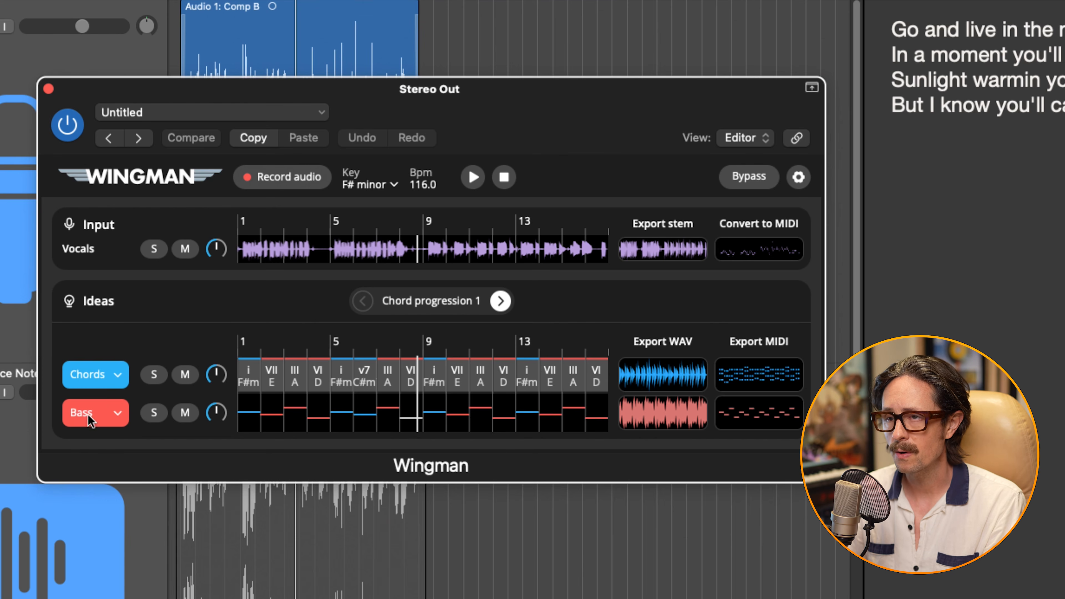
# Step: Open the chords' sound design, try the Piano FX effect, and leave only the Filter effect enabled
pyautogui.click(88, 375)
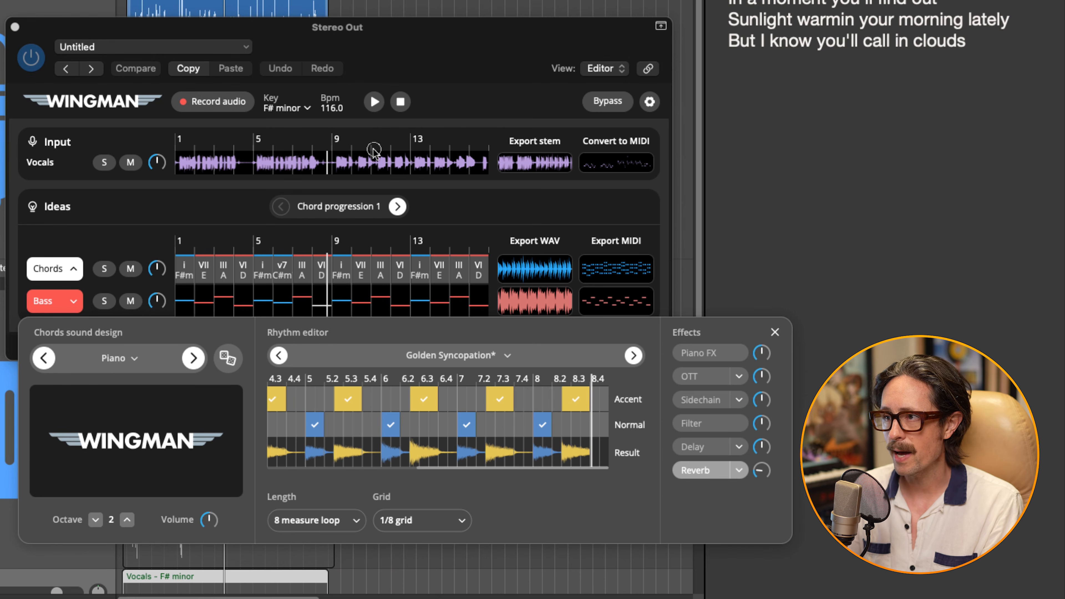
pyautogui.click(739, 356)
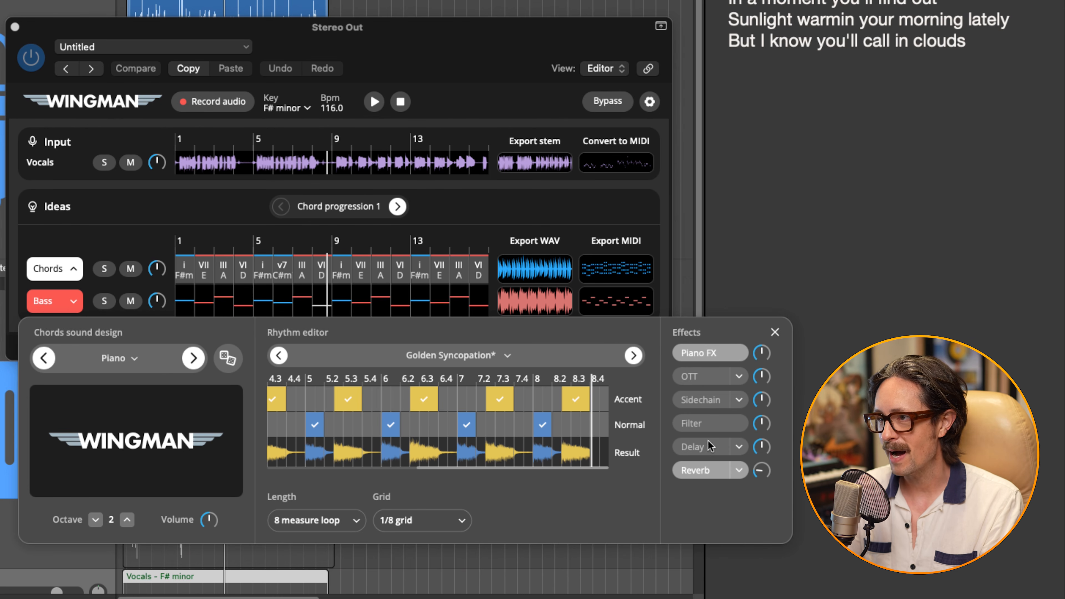
pyautogui.click(718, 423)
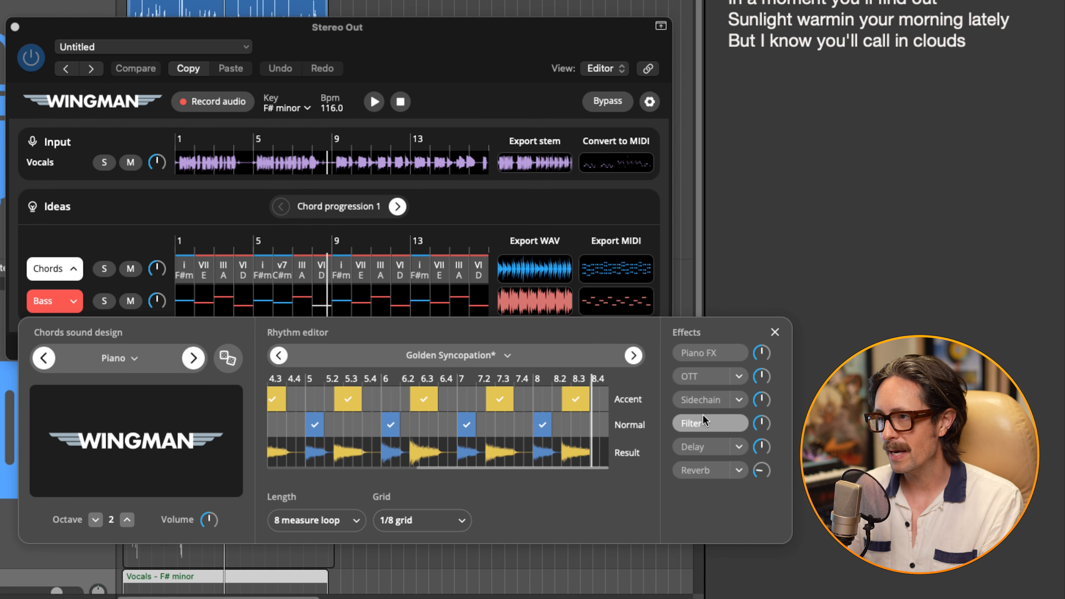
pyautogui.click(705, 424)
pyautogui.click(711, 426)
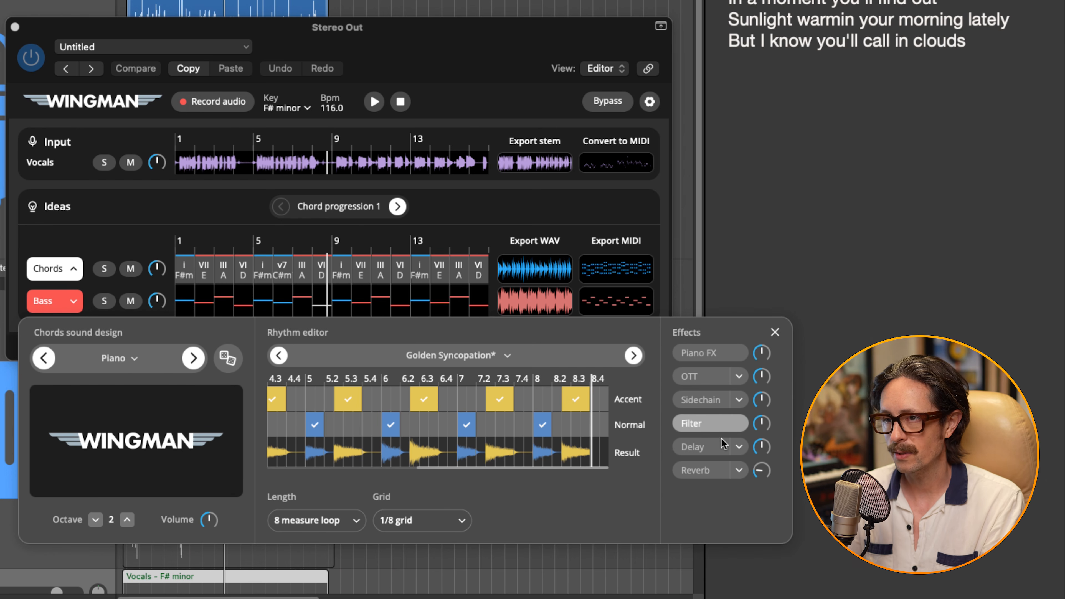
# Step: Turn the chords' Filter amount down by about a quarter turn while the loop plays, and stop playback
pyautogui.press('space')
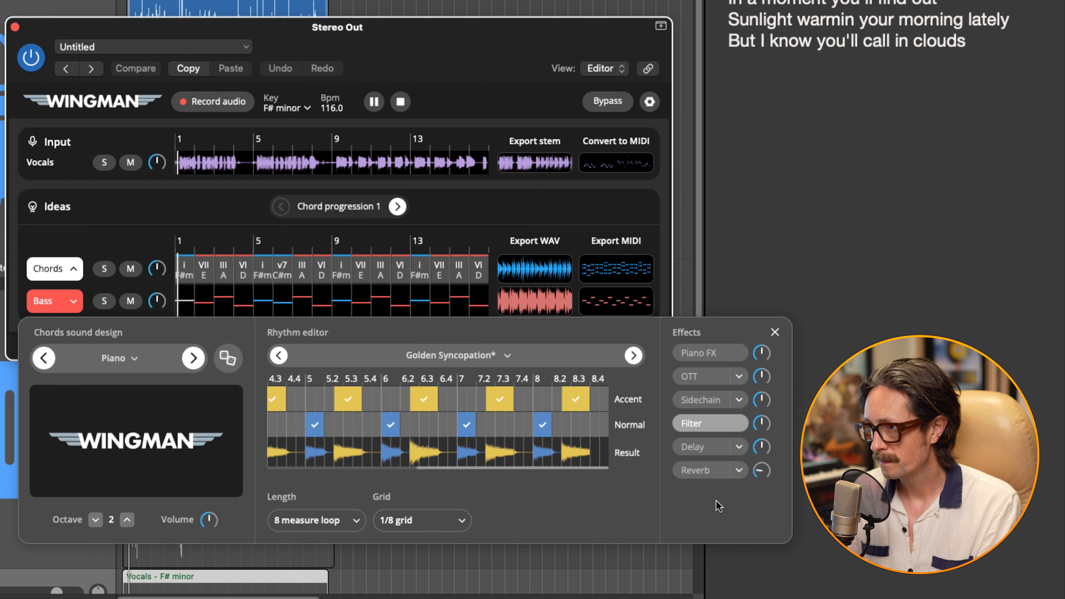
pyautogui.moveTo(761, 423); pyautogui.dragTo(756, 464)
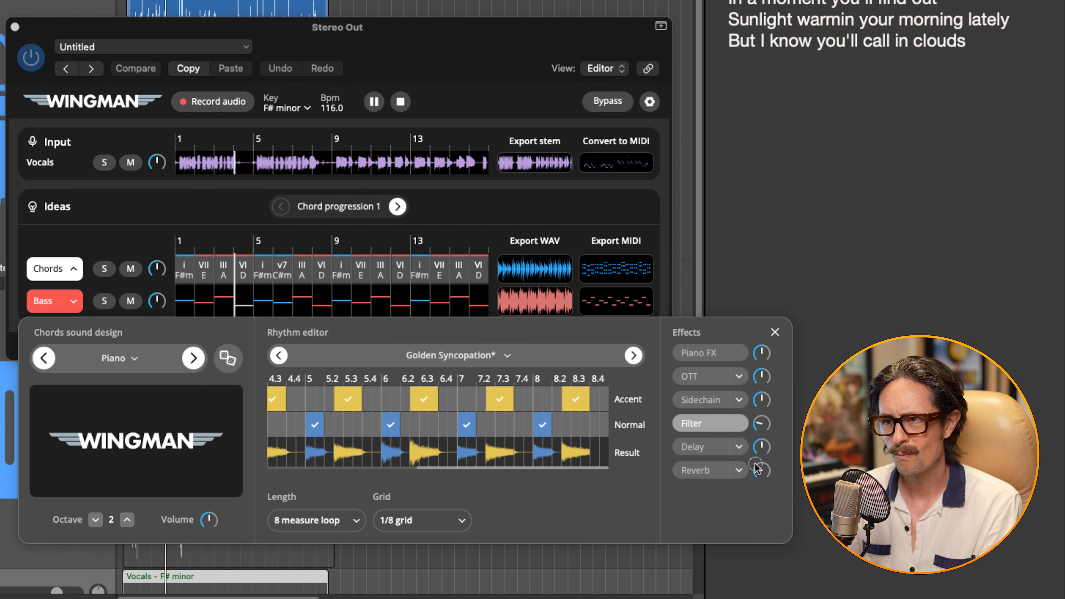
pyautogui.moveTo(756, 467); pyautogui.dragTo(759, 476)
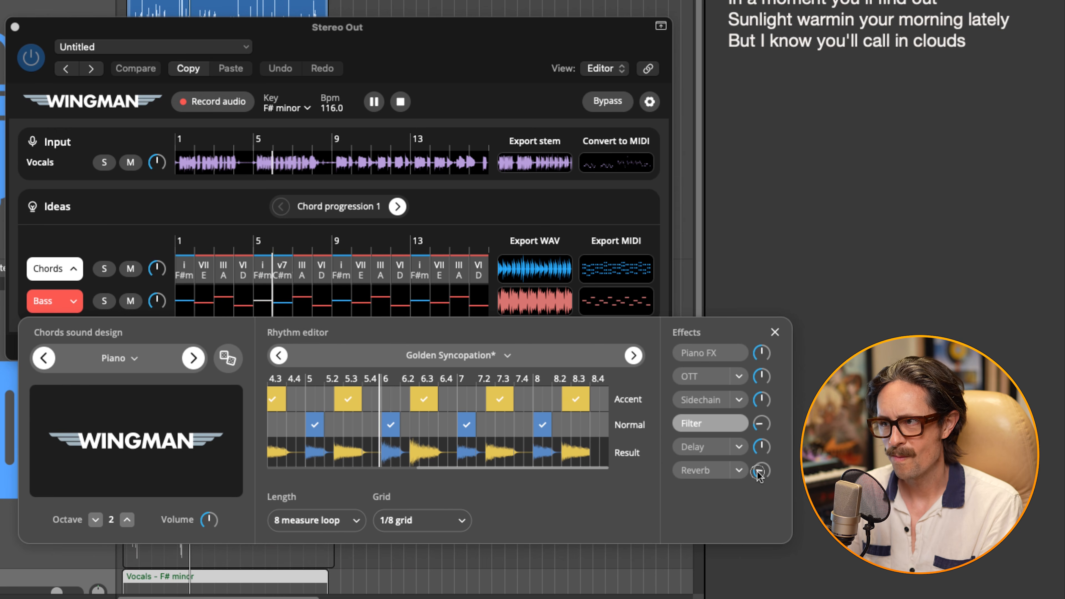
pyautogui.moveTo(757, 471)
pyautogui.mouseDown()
pyautogui.moveTo(770, 389)
pyautogui.moveTo(770, 466)
pyautogui.mouseUp()
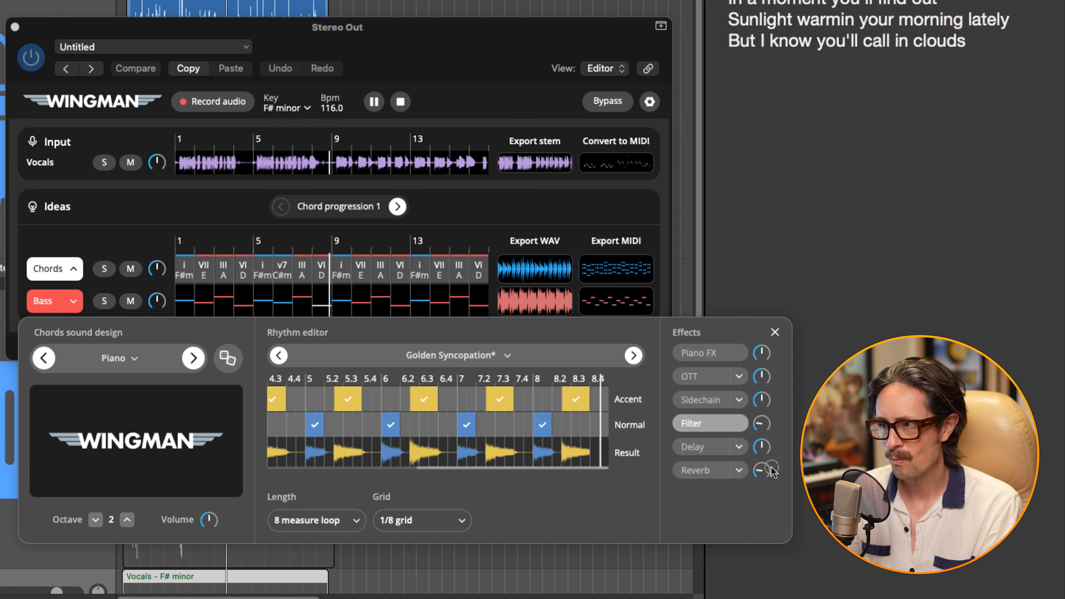
pyautogui.press('space')
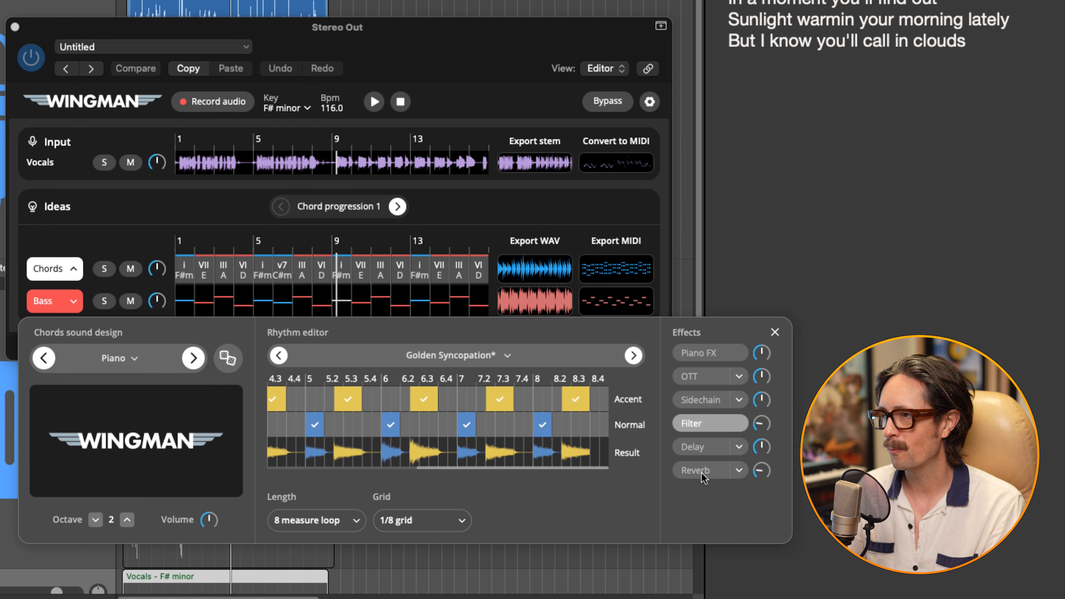
# Step: Enable the chords' Reverb with the Room type and a slightly higher amount, audition the loop, and close the chords' sound design
pyautogui.click(739, 471)
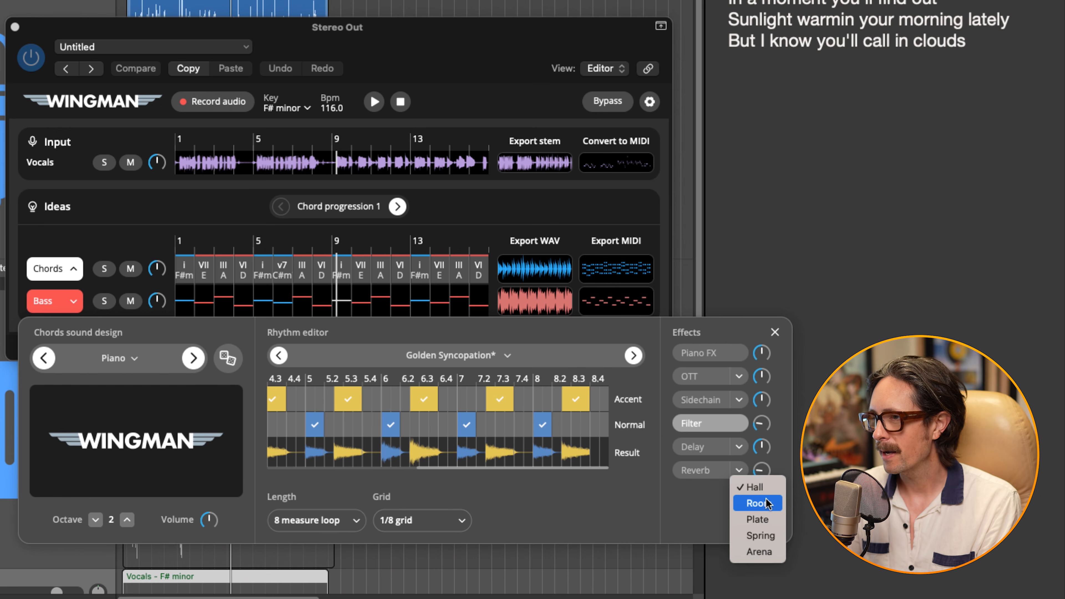
pyautogui.click(759, 512)
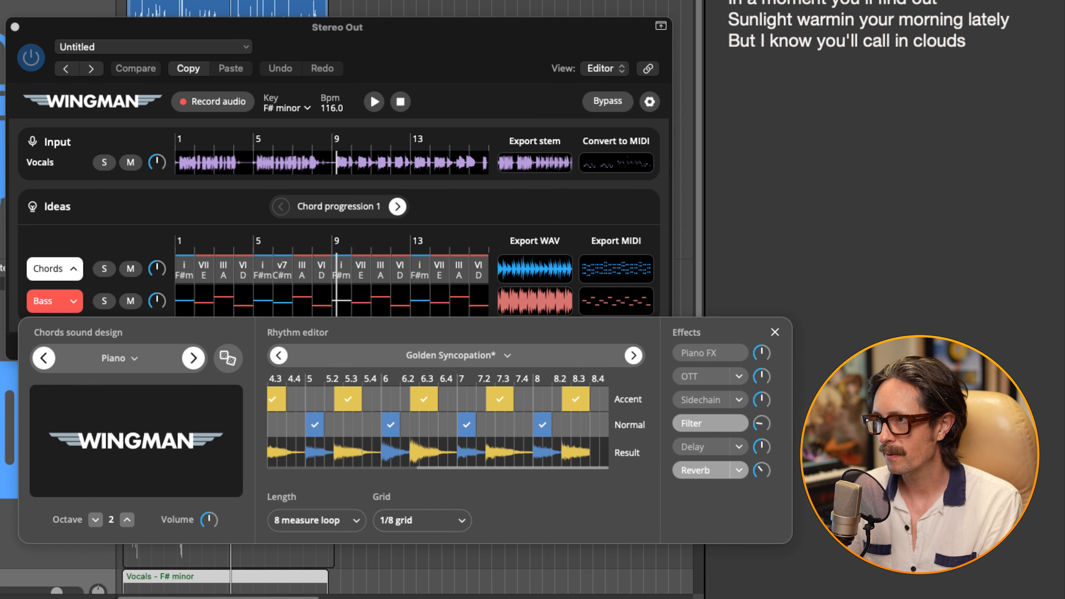
pyautogui.press('space')
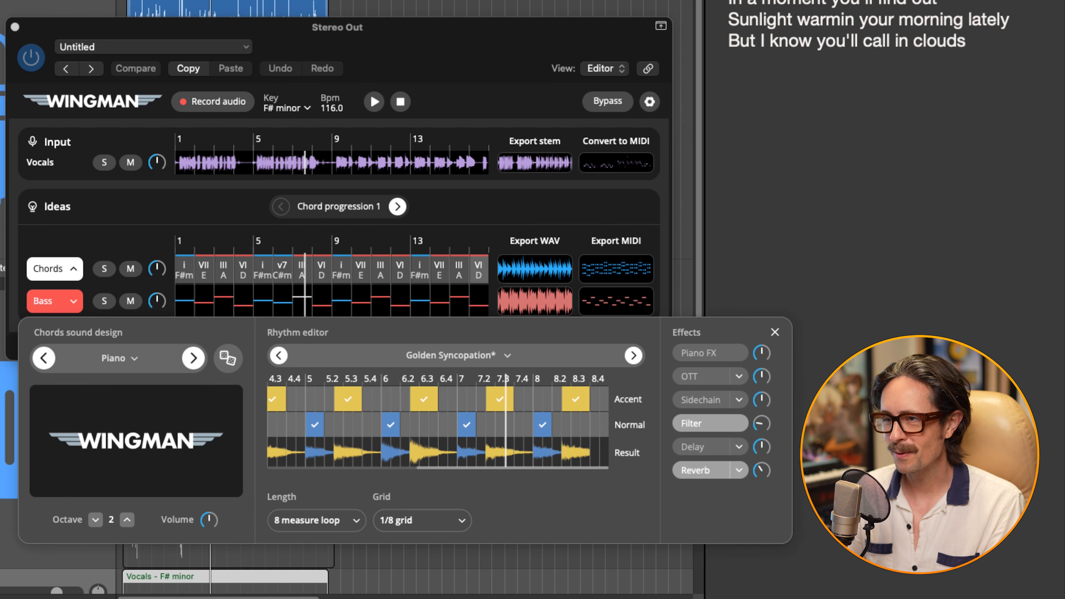
pyautogui.press('space')
pyautogui.click(484, 56)
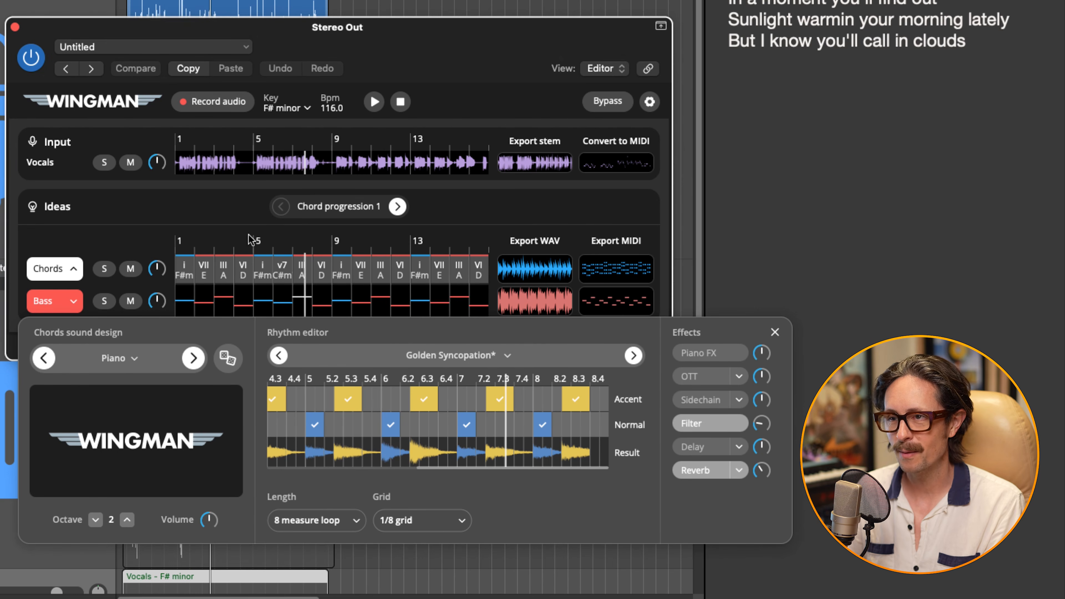
pyautogui.click(774, 333)
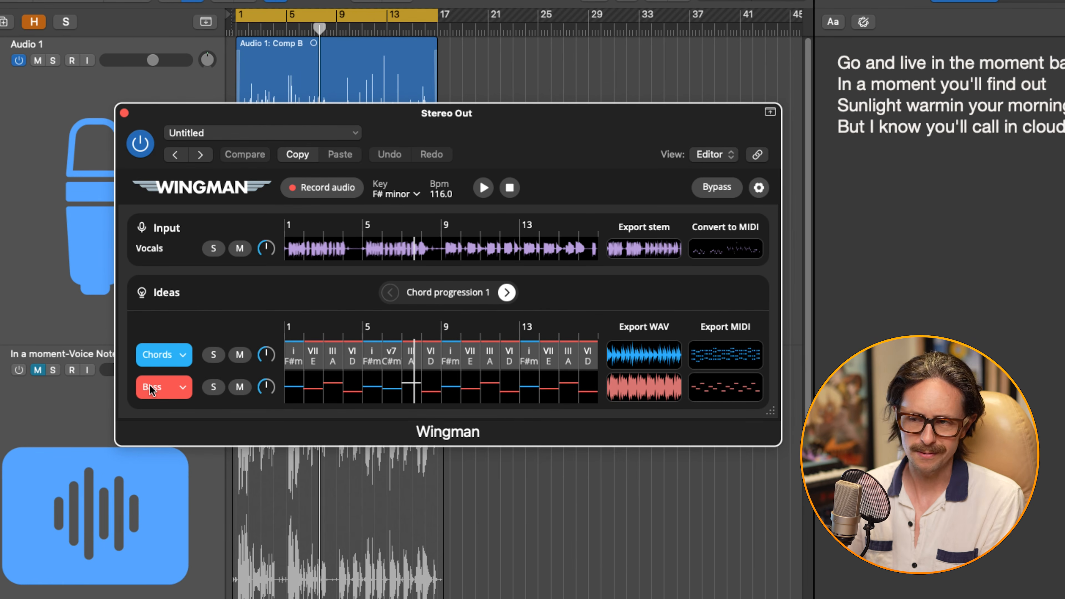
# Step: Open the bass sound design, switch its rhythm to 8th Notes, and audition the loop
pyautogui.click(152, 388)
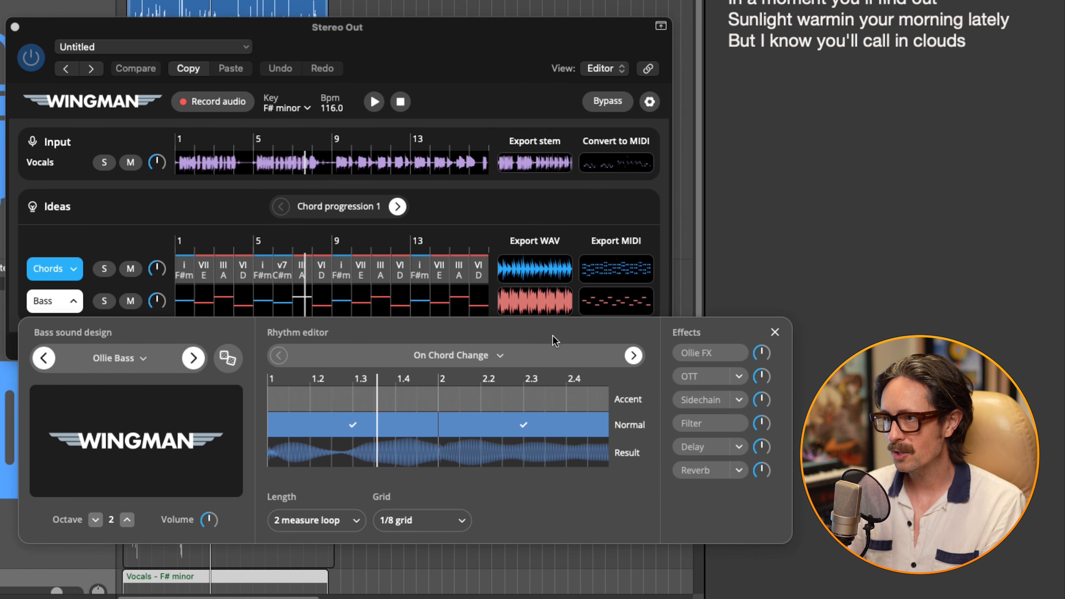
pyautogui.click(634, 356)
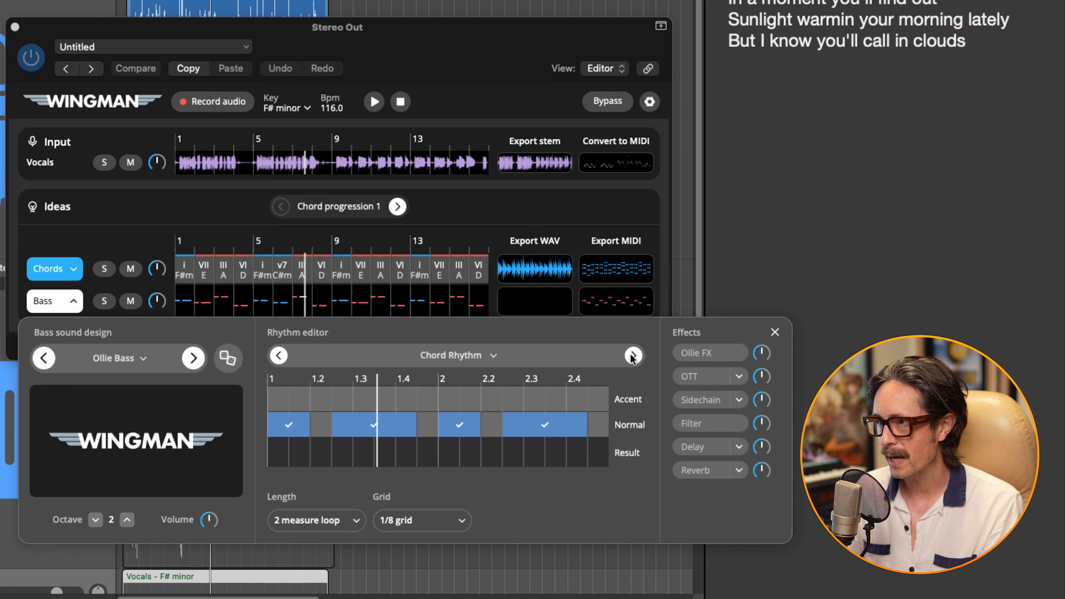
pyautogui.click(632, 355)
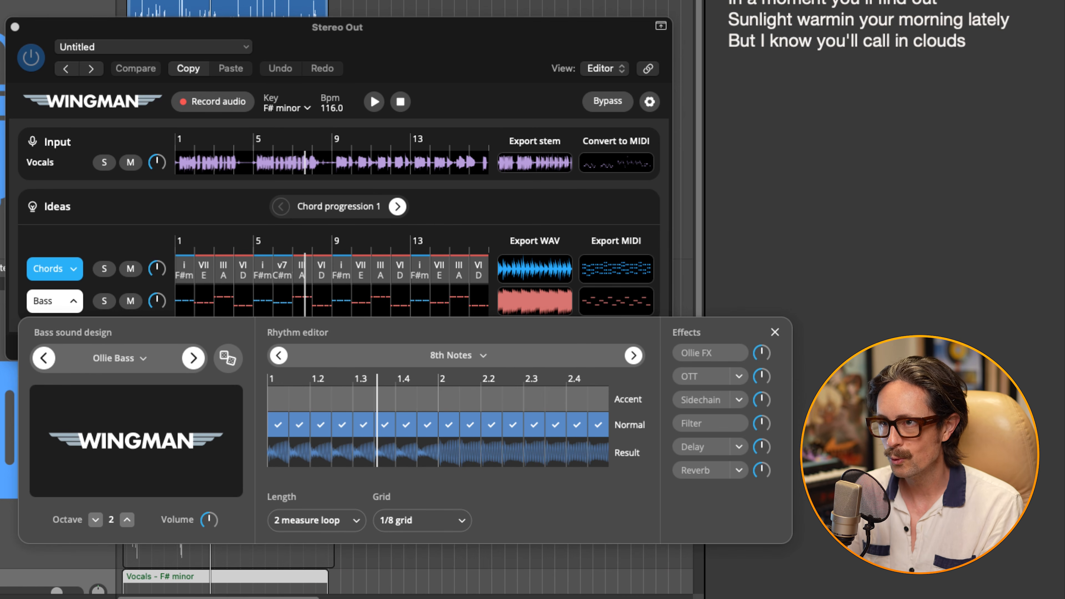
pyautogui.click(374, 102)
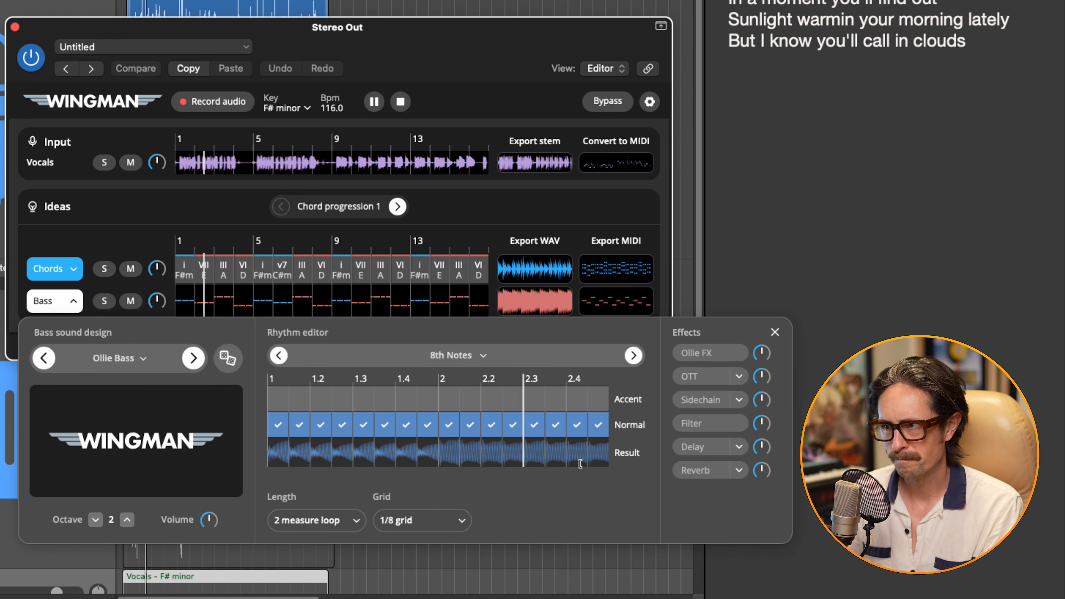
pyautogui.click(602, 334)
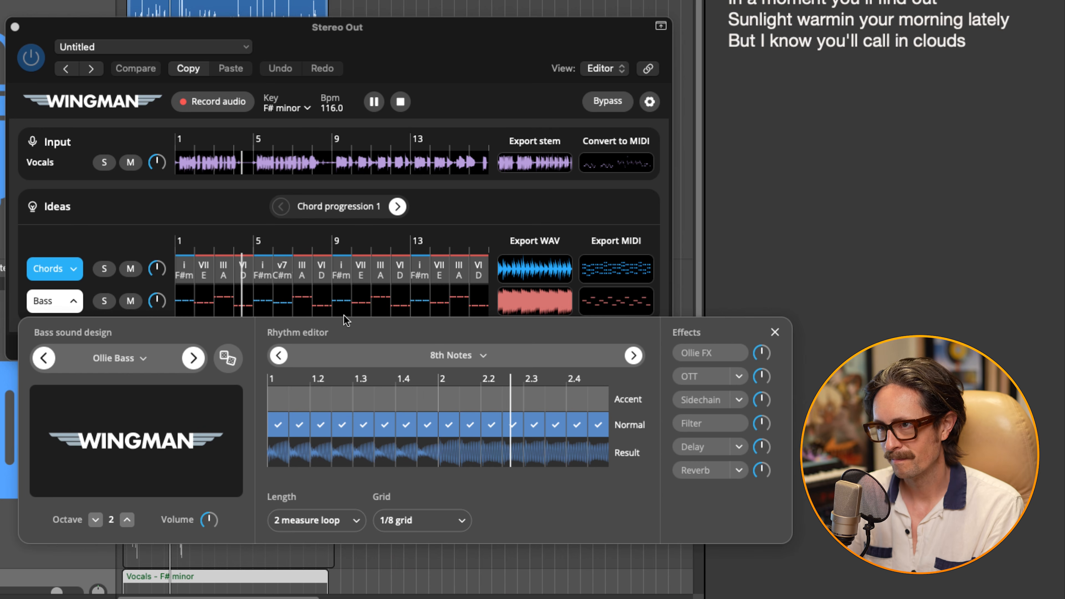
pyautogui.press('space')
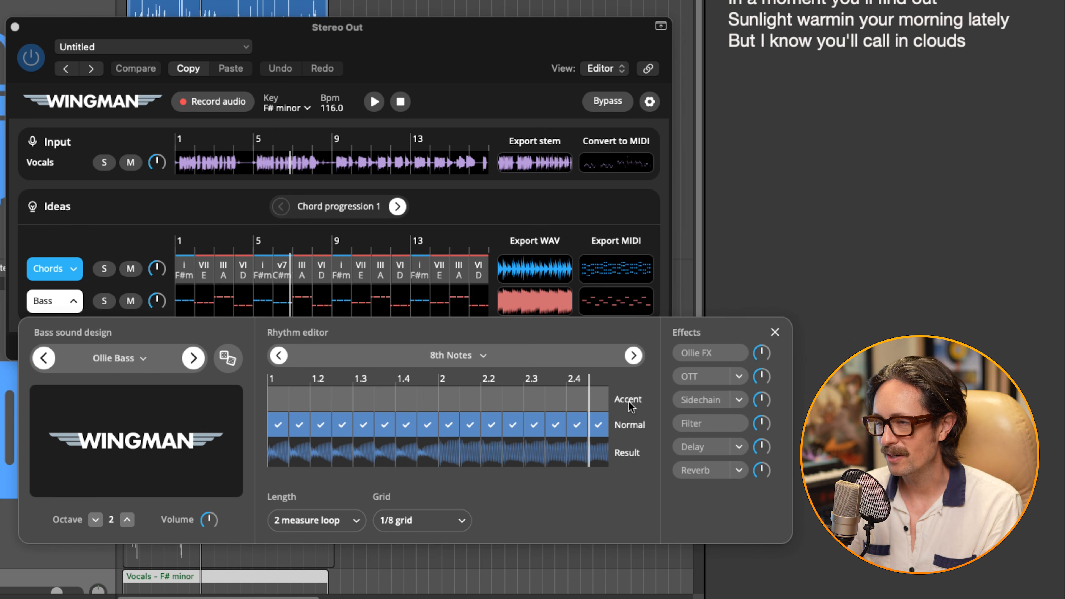
# Step: Try an accent on the second eighth note, switch the bass rhythm to Offbeats, and raise the bass volume slightly while auditioning the loop
pyautogui.click(297, 400)
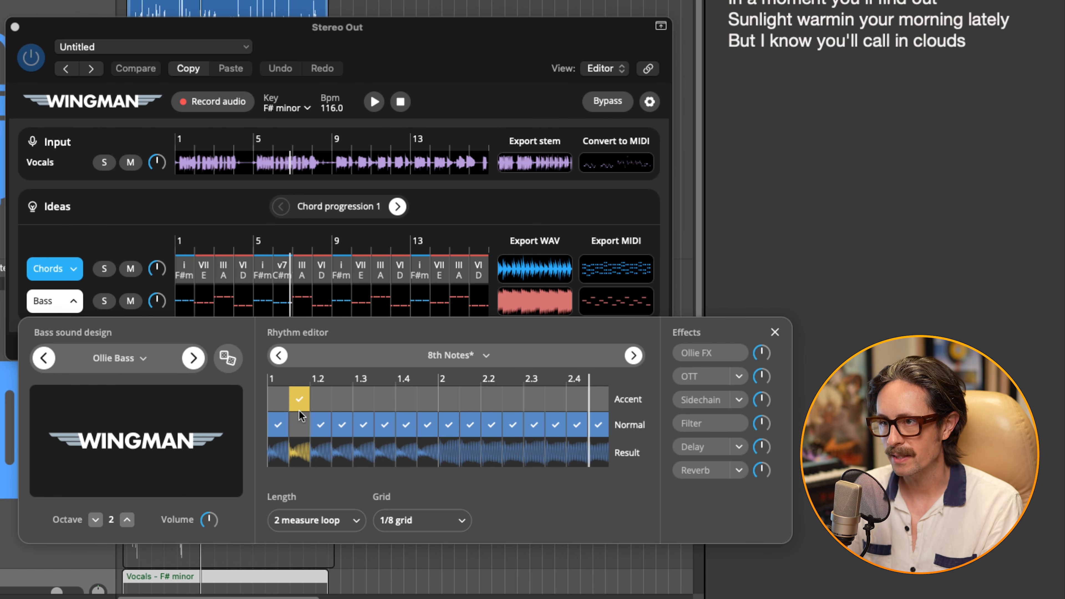
pyautogui.click(336, 399)
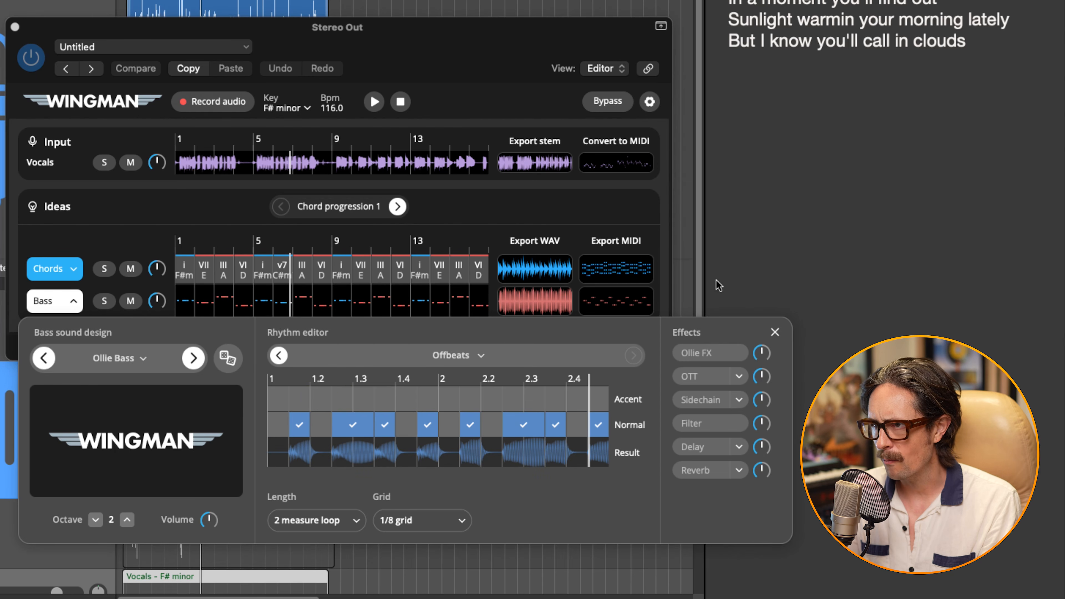
pyautogui.press('space')
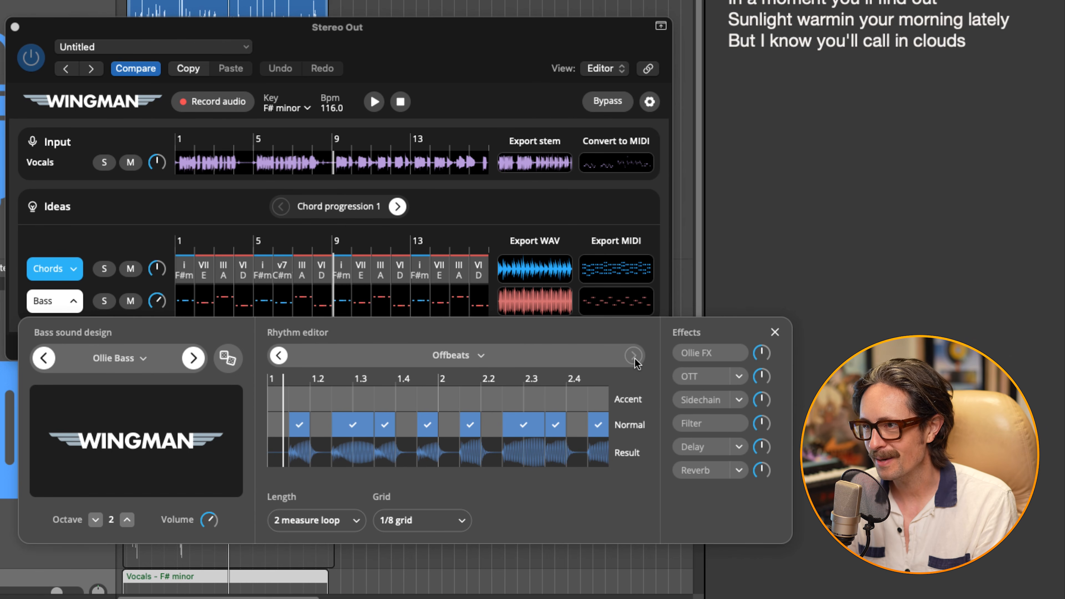
pyautogui.click(449, 356)
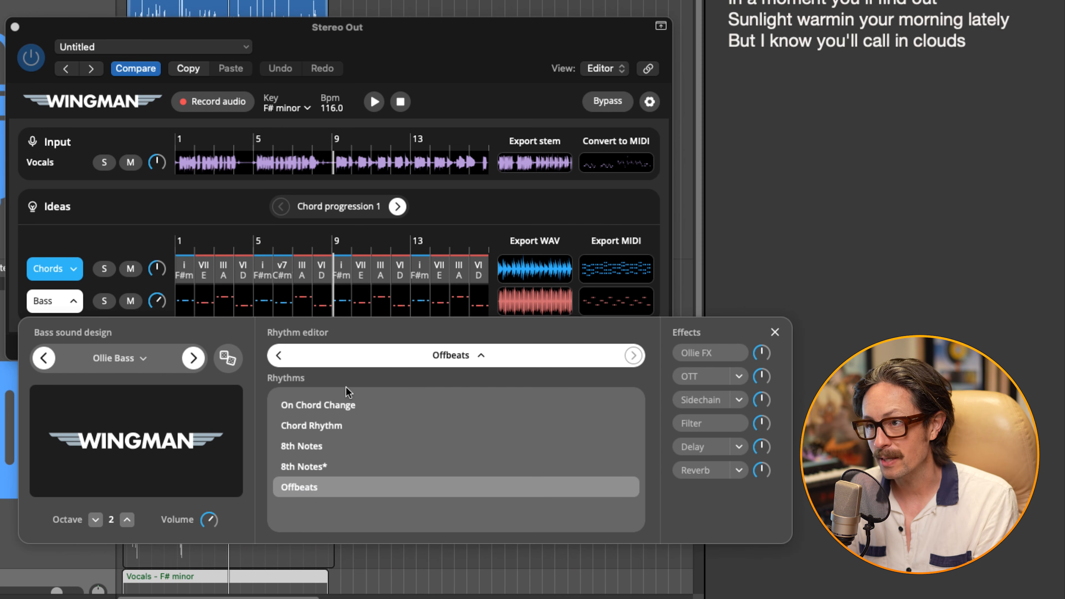
pyautogui.click(267, 357)
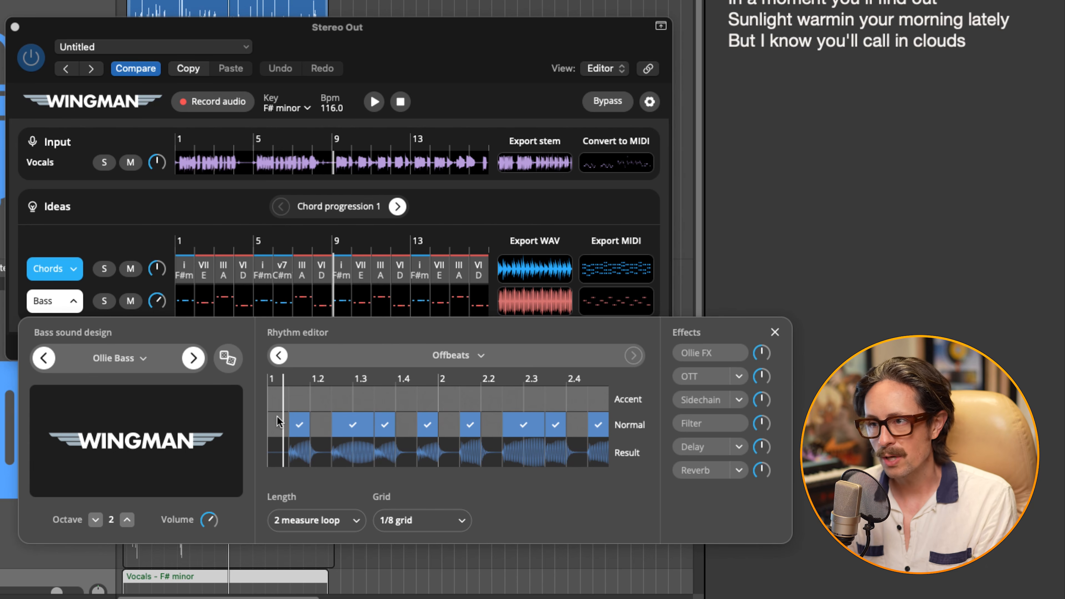
# Step: Add normal bass notes on the first eighth of measures 1 and 2 in the Offbeats rhythm while playing the loop
pyautogui.click(277, 420)
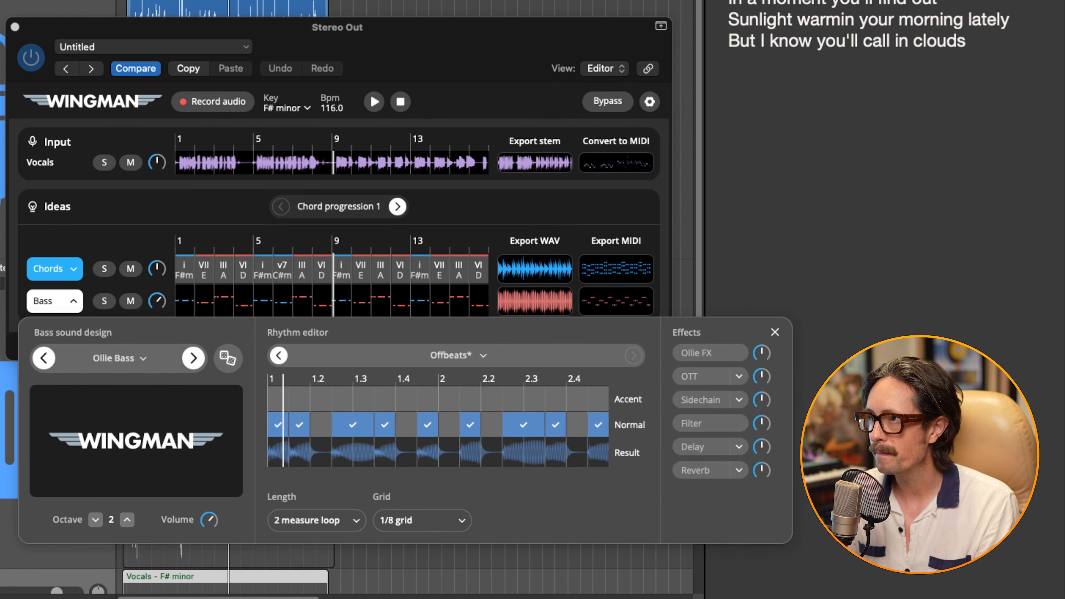
pyautogui.press('space')
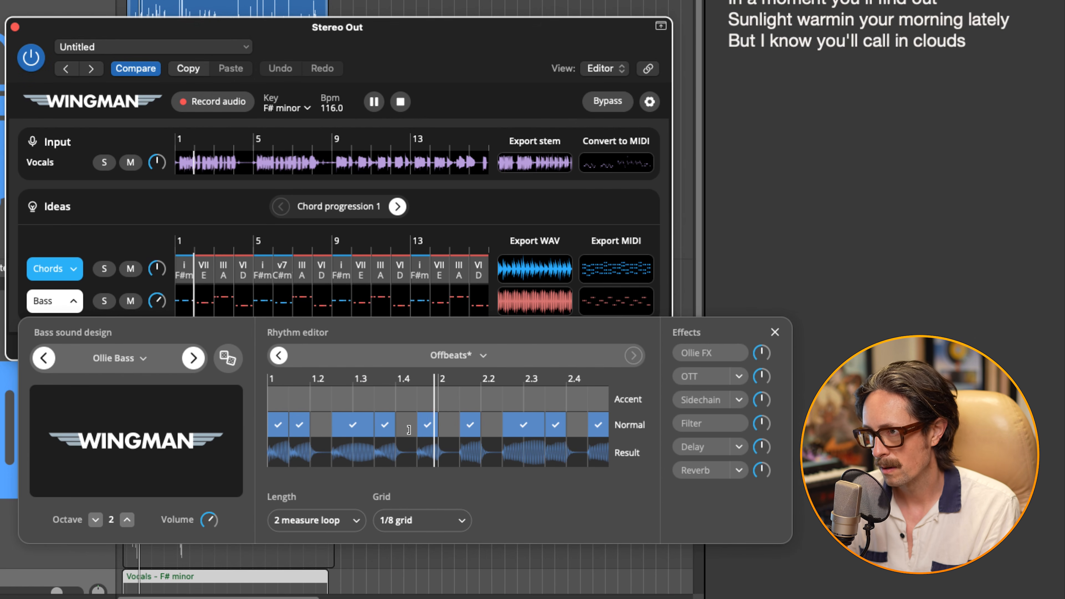
pyautogui.click(449, 425)
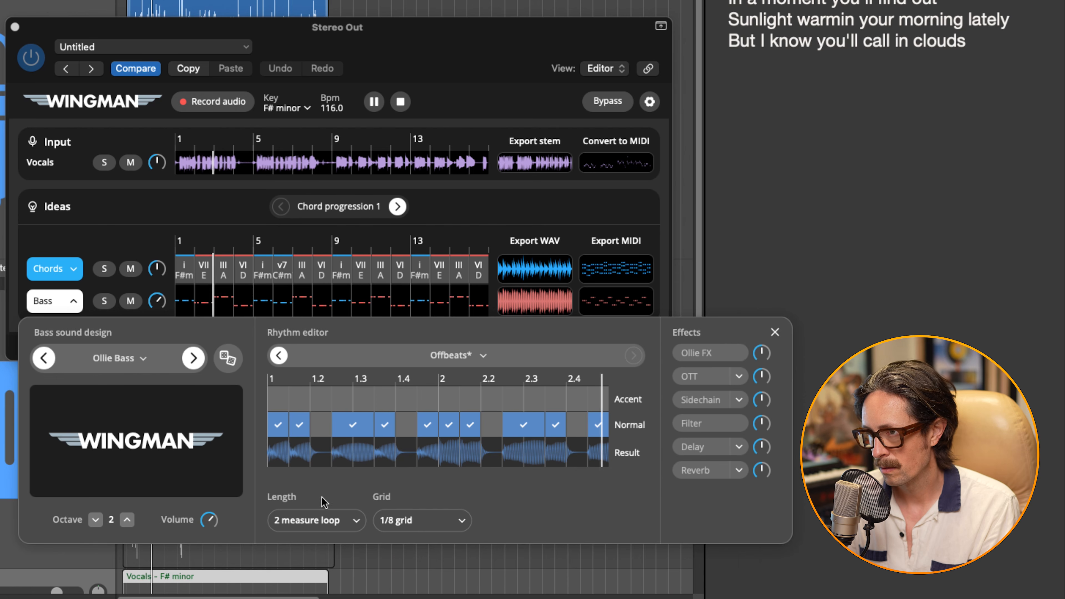
# Step: Set the bass rhythm to an 8 measure loop, enable OTT and a turned-down Filter, and close the bass sound design
pyautogui.click(325, 520)
pyautogui.click(328, 557)
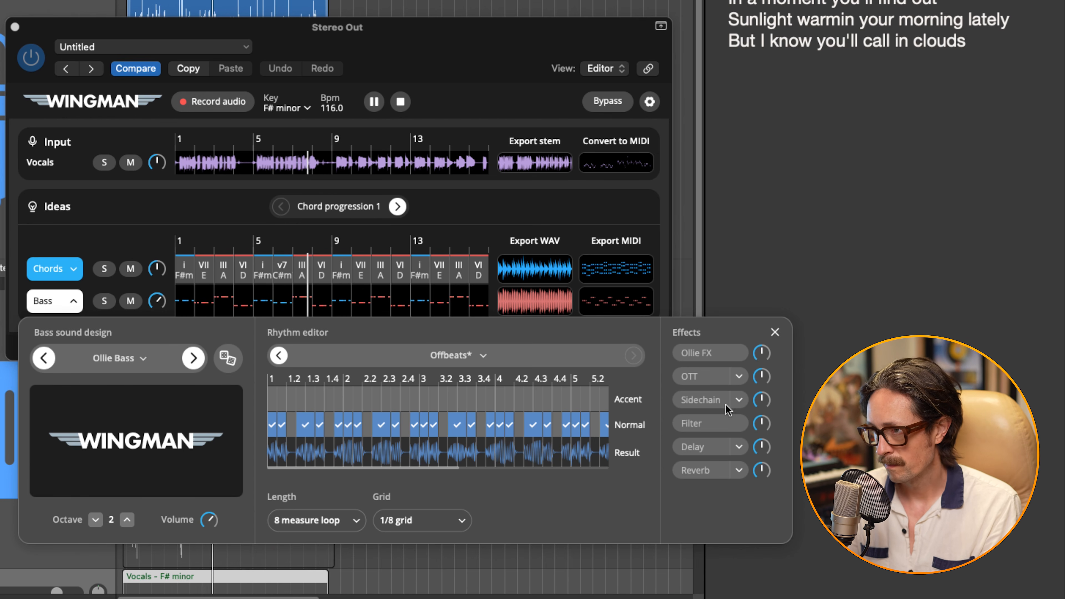
pyautogui.click(719, 384)
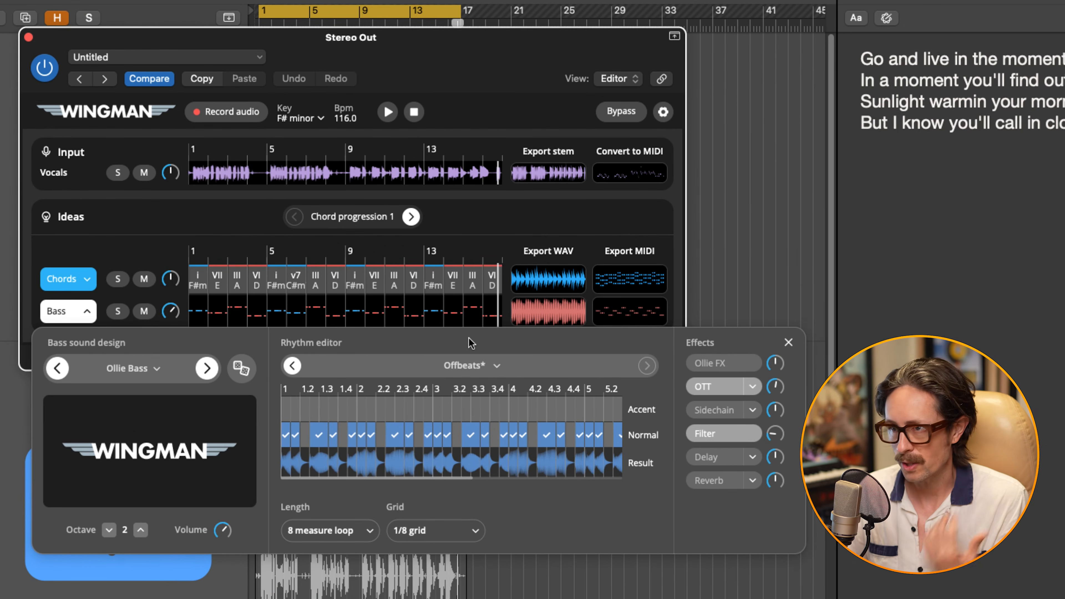
pyautogui.click(788, 343)
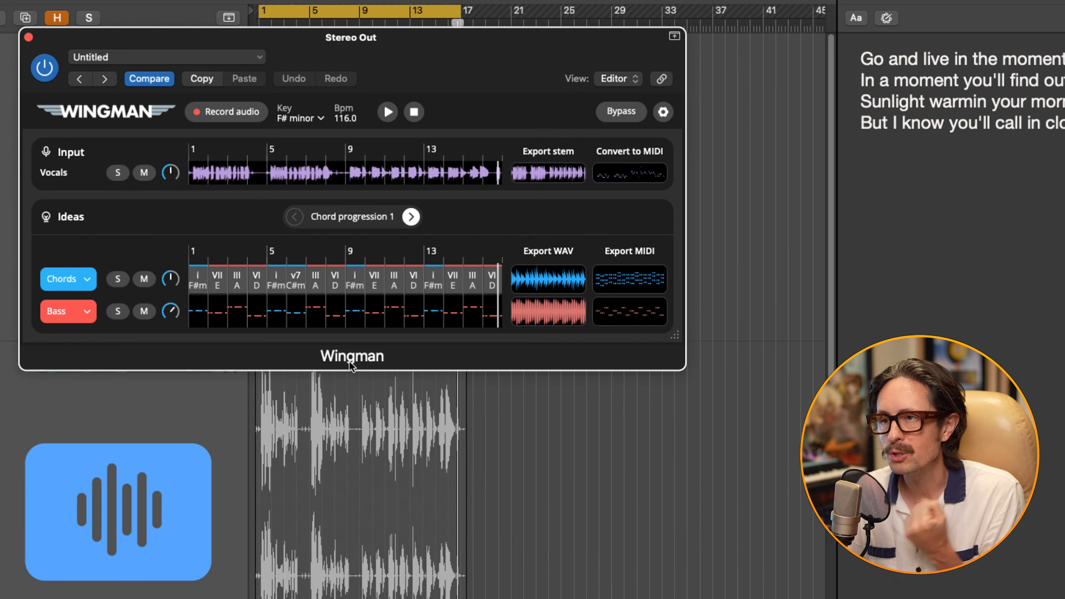
# Step: Browse the chords' built-in Plucks and Strings and the Serum presets, and select the VST instrument Pigments as their sound
pyautogui.click(70, 278)
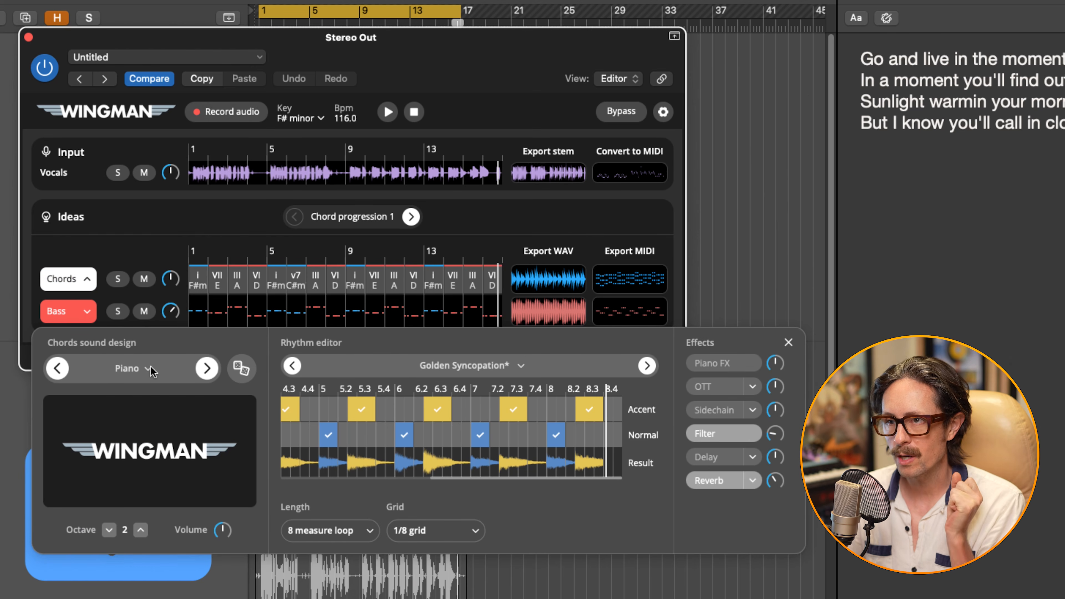
pyautogui.click(131, 369)
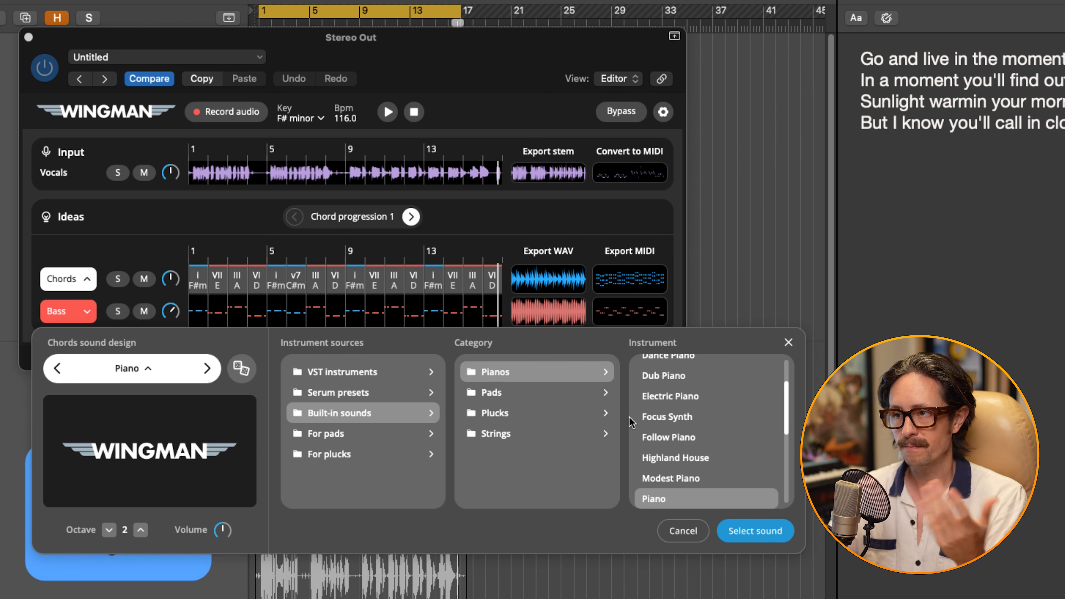
pyautogui.click(571, 419)
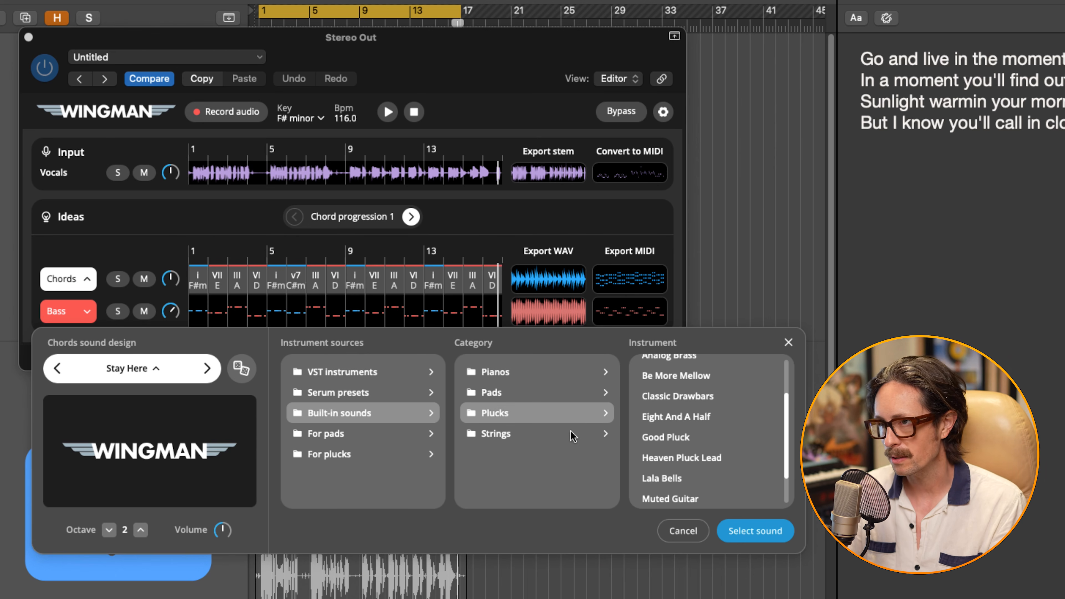
pyautogui.click(576, 434)
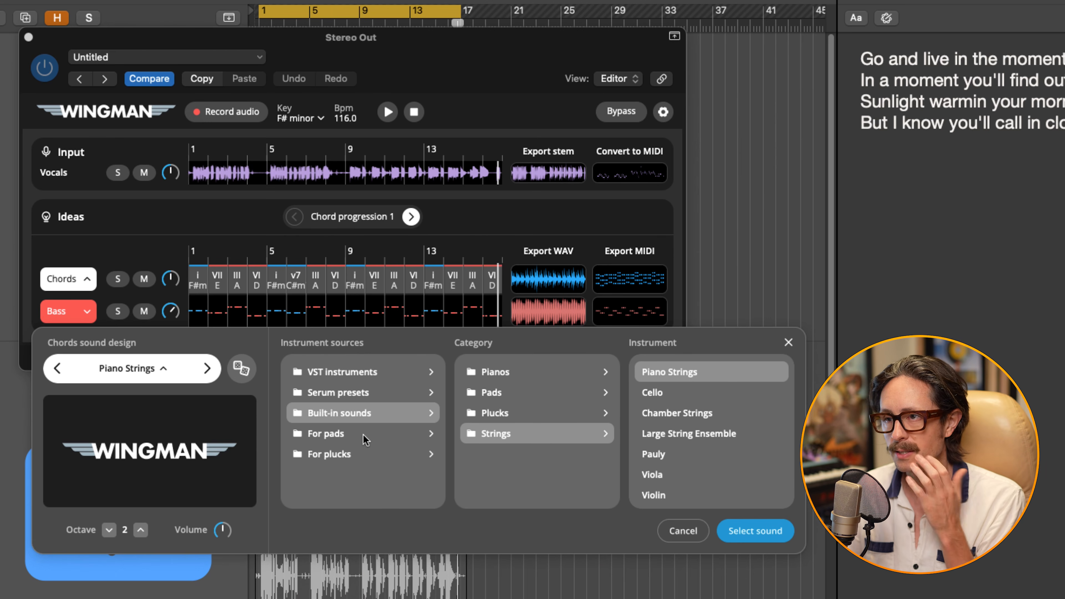
pyautogui.click(366, 394)
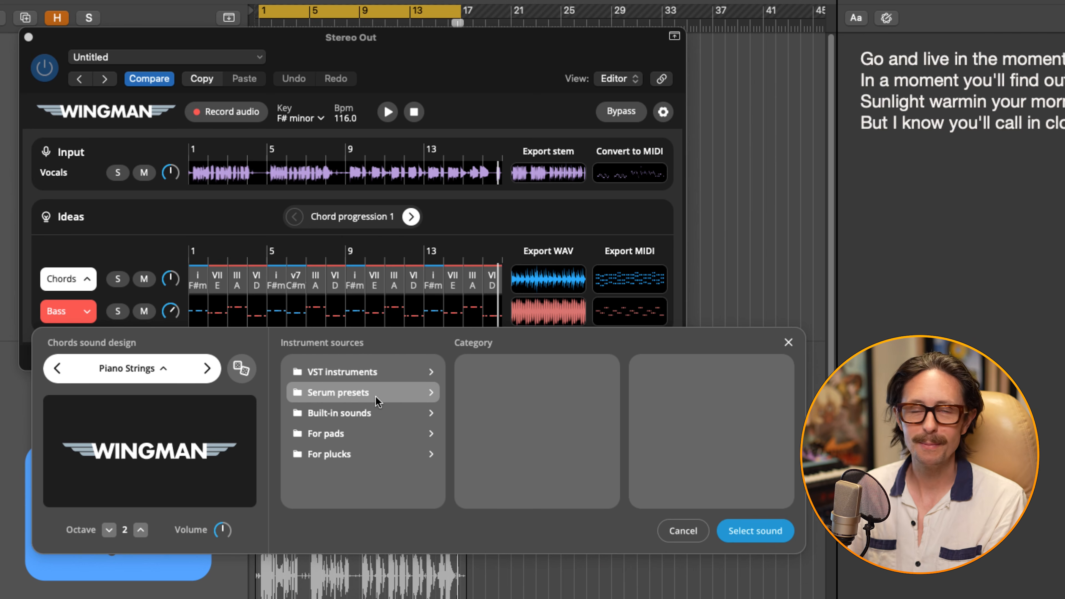
pyautogui.click(377, 373)
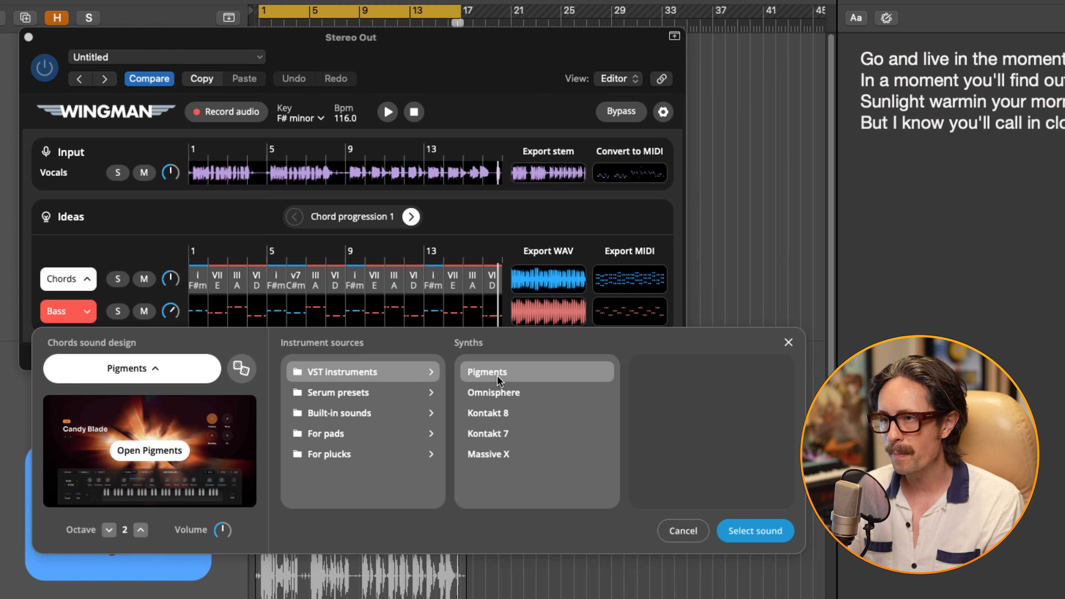
pyautogui.click(772, 540)
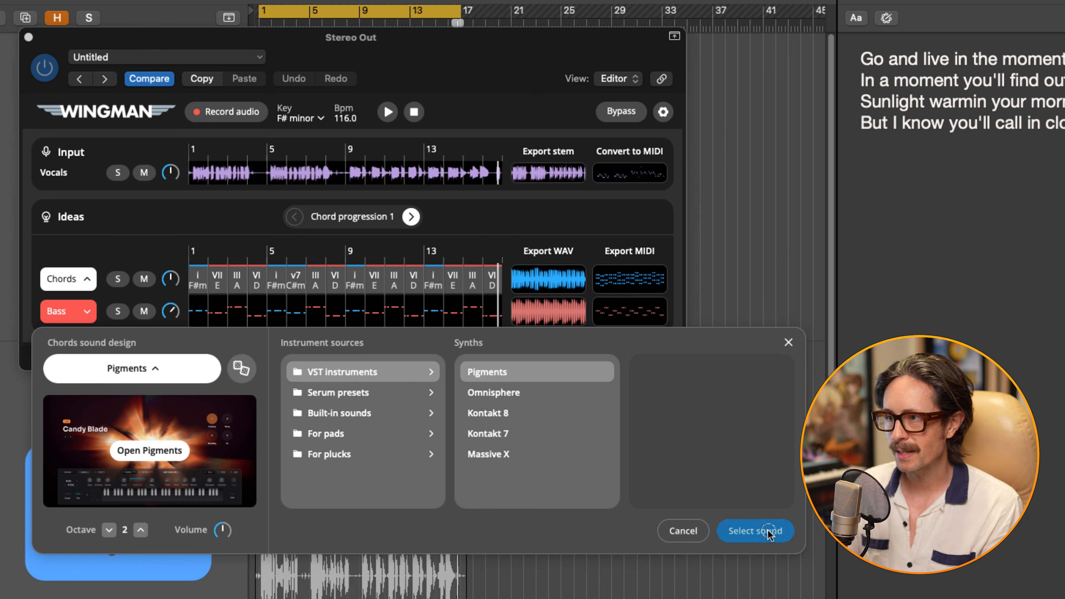
# Step: Open the Pigments instrument for the chords and load the preset Non Existance from the Electric Piano category
pyautogui.click(147, 450)
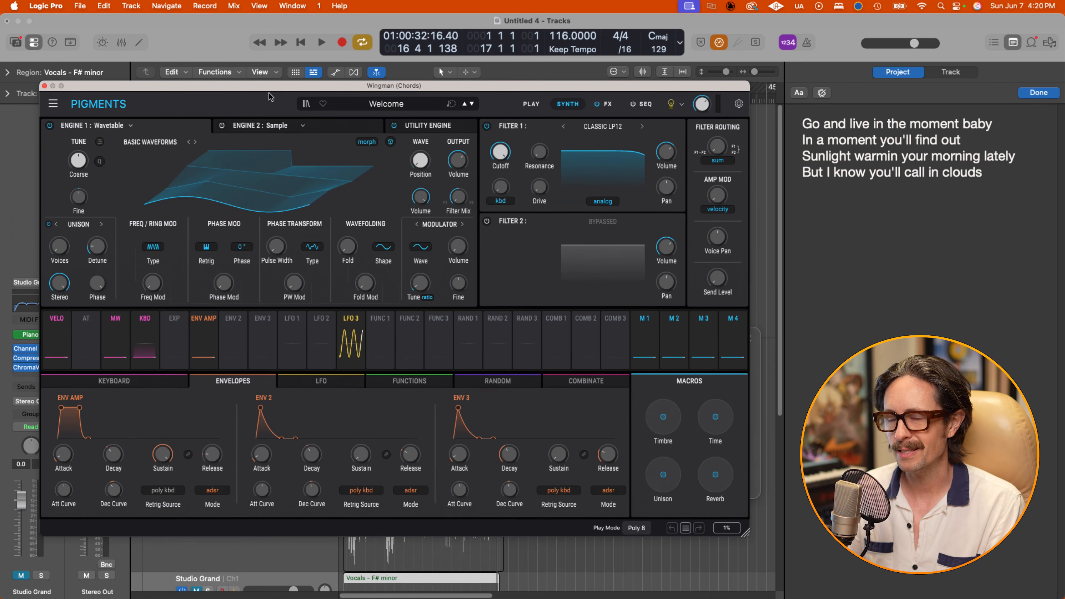
pyautogui.click(392, 104)
pyautogui.click(319, 241)
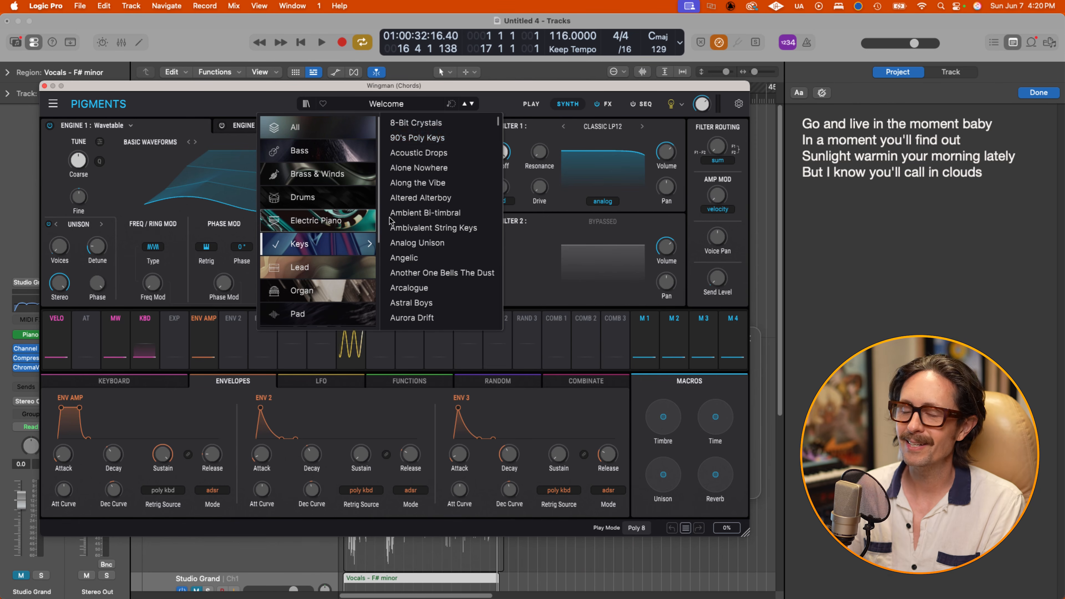
pyautogui.scroll(-5, 438, 274)
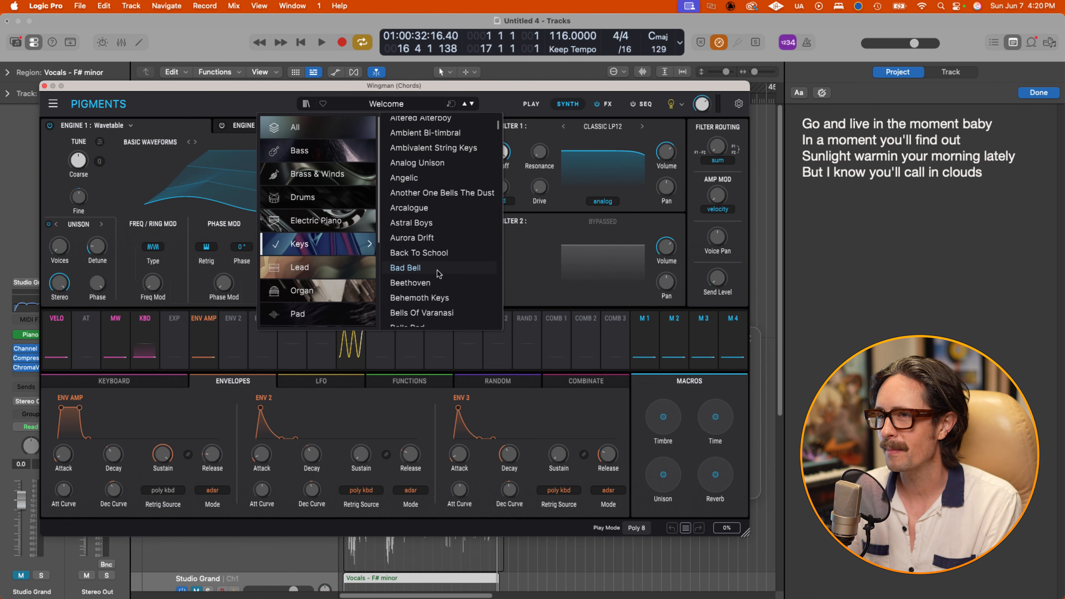
pyautogui.scroll(-5, 438, 273)
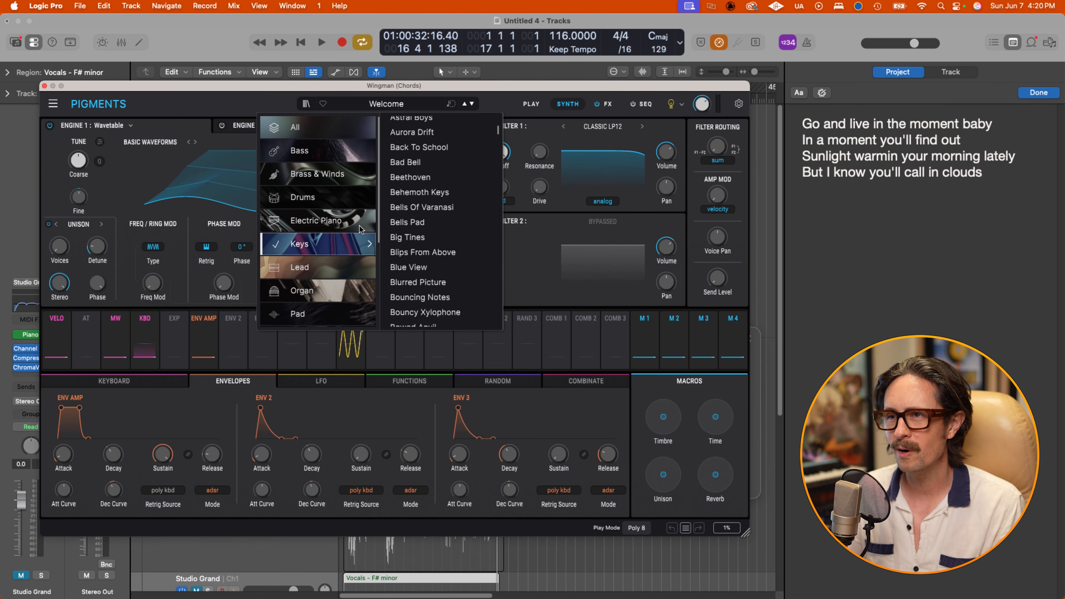
pyautogui.click(318, 220)
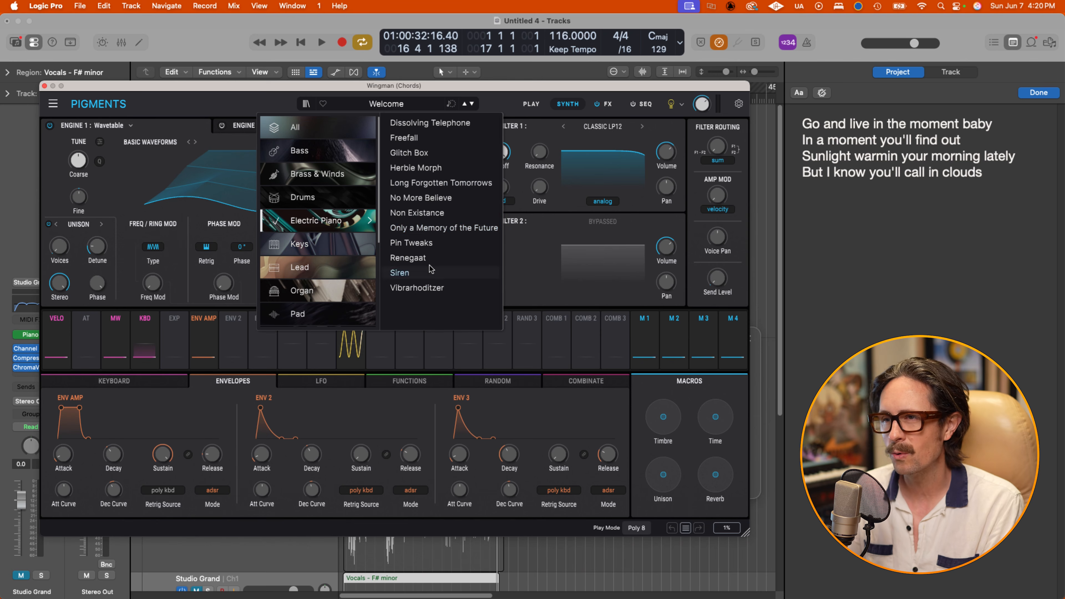
pyautogui.click(420, 214)
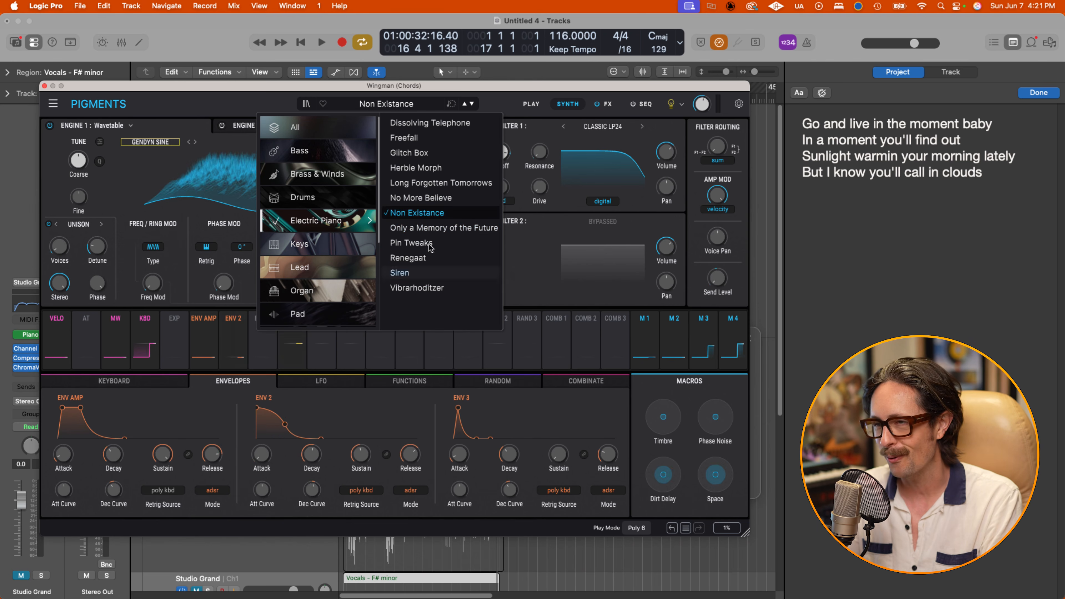
# Step: Play the loop, audition the Pigments presets Only a Memory of the Future and Pin Tweaks, and switch off the chords' Filter
pyautogui.press('space')
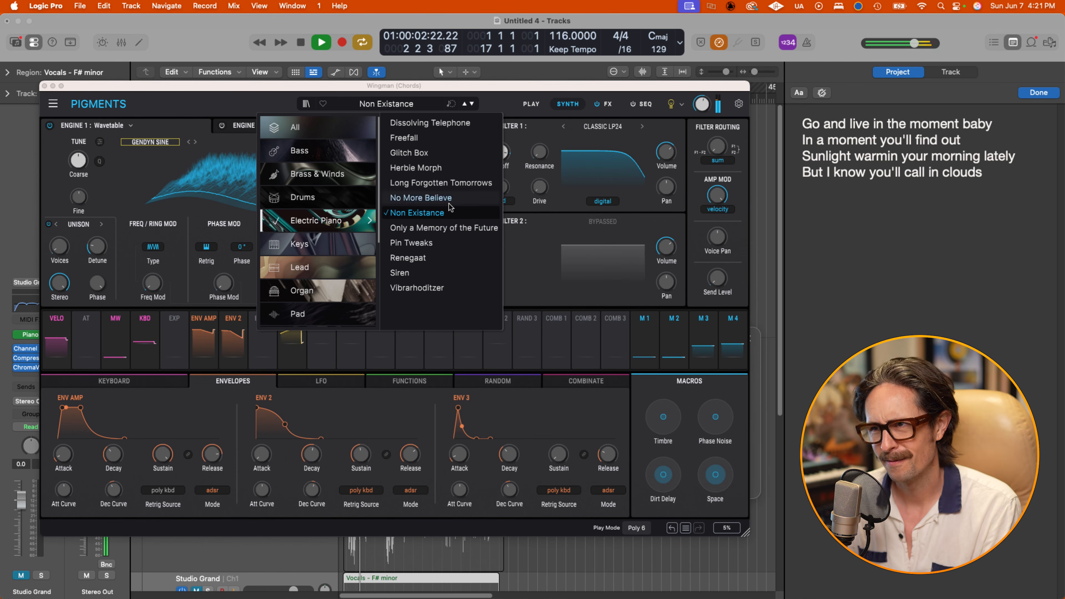
pyautogui.click(452, 229)
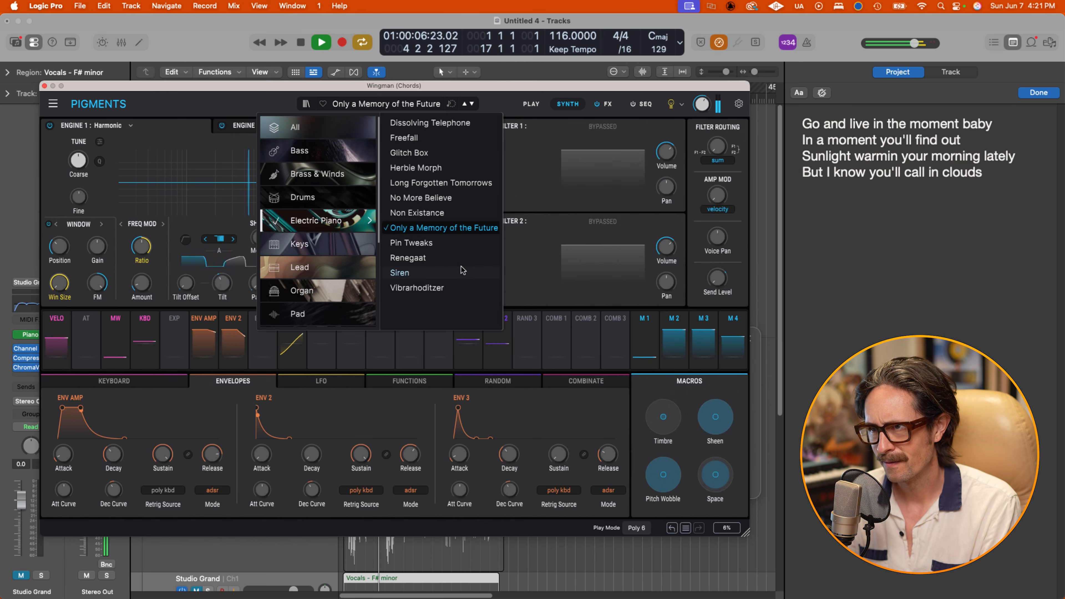
pyautogui.click(435, 244)
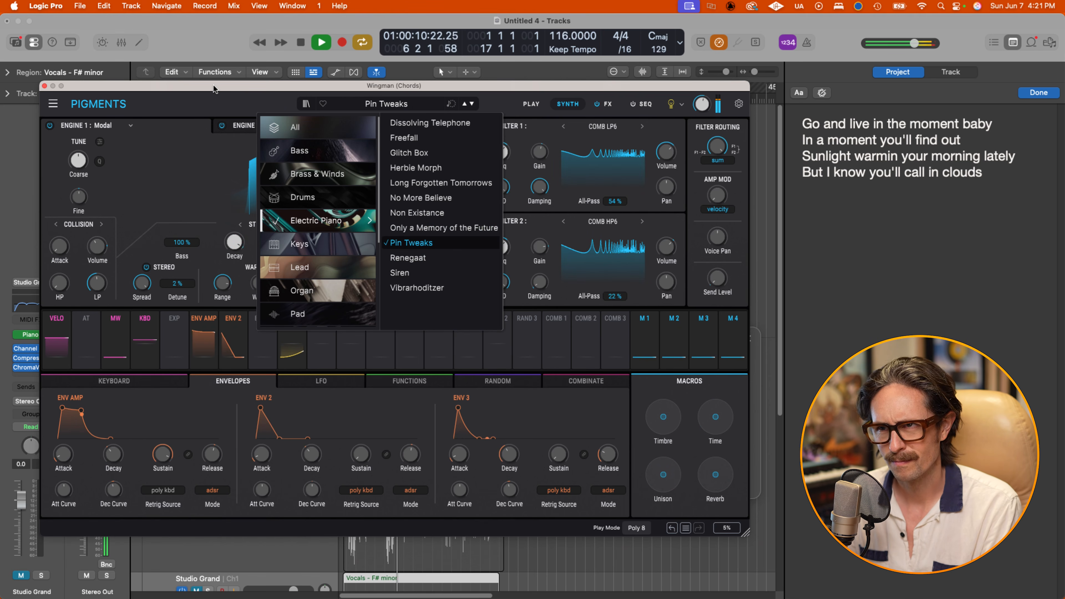
pyautogui.click(44, 85)
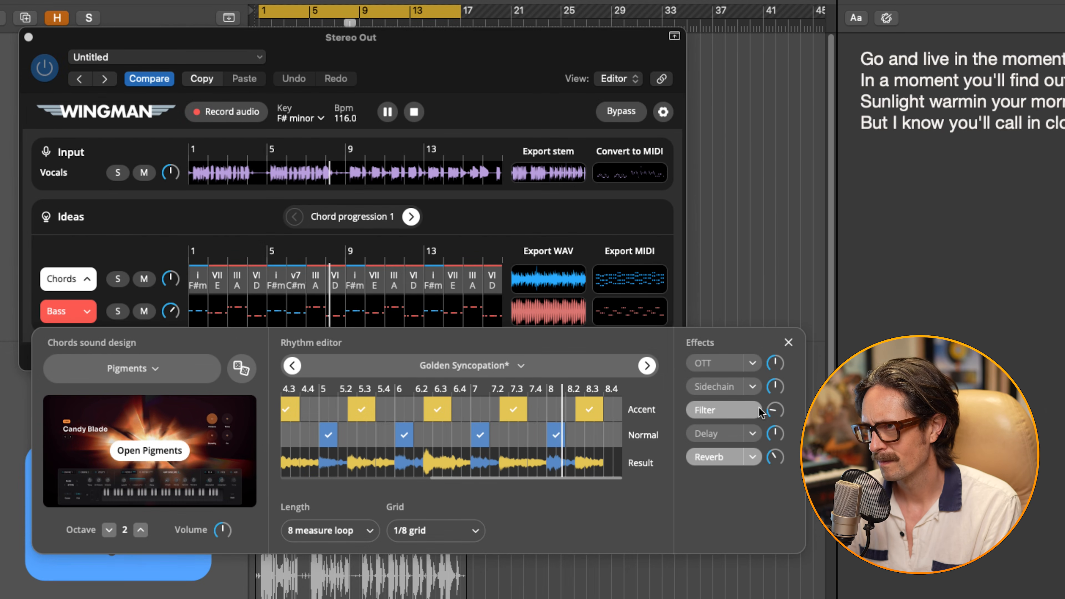
pyautogui.click(750, 411)
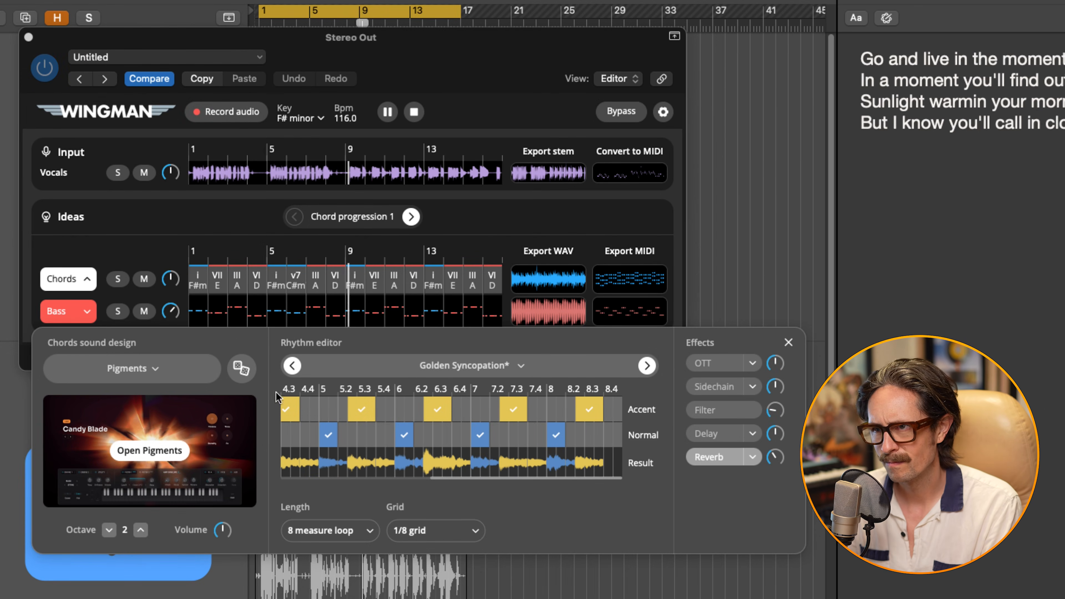
# Step: Reopen Pigments for the chords, audition the presets following Pin Tweaks, including Siren and Vibrarhoditzer, and close the instrument
pyautogui.click(146, 451)
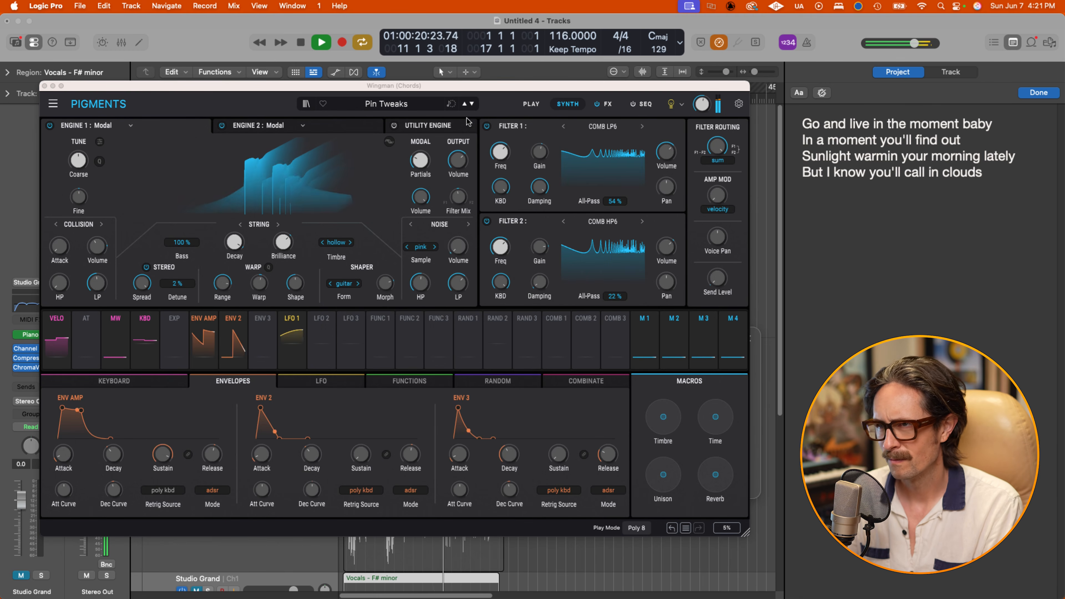
pyautogui.click(472, 104)
pyautogui.click(472, 104)
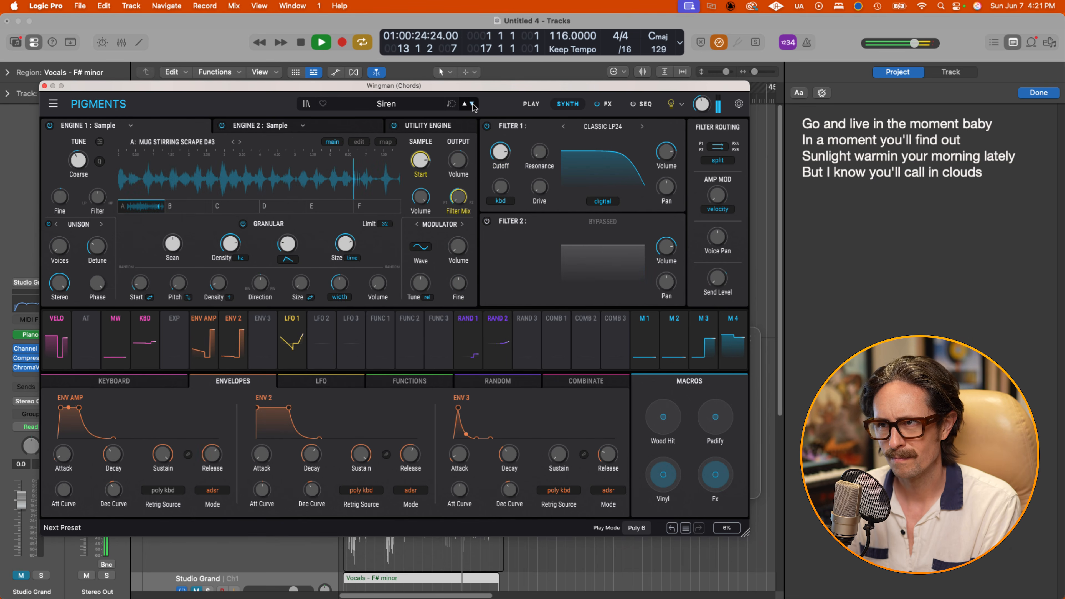
pyautogui.click(472, 104)
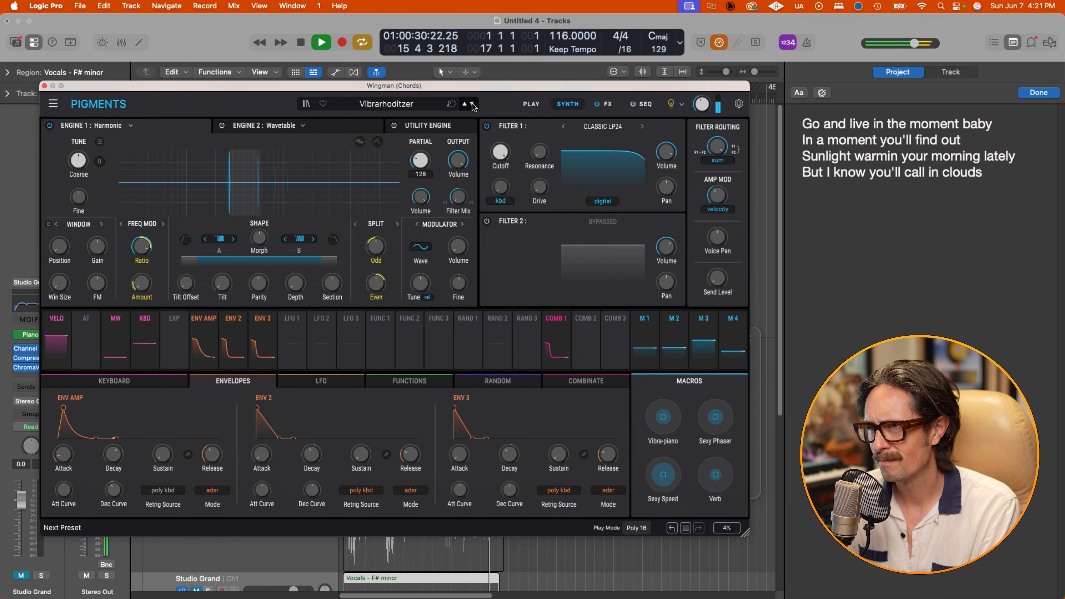
pyautogui.click(472, 104)
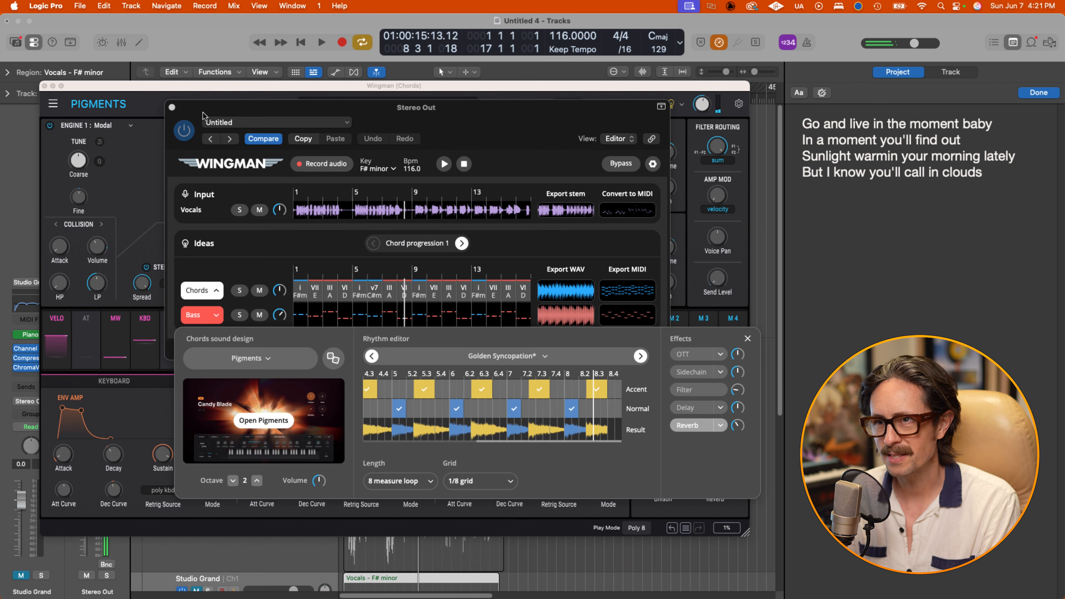
pyautogui.click(44, 87)
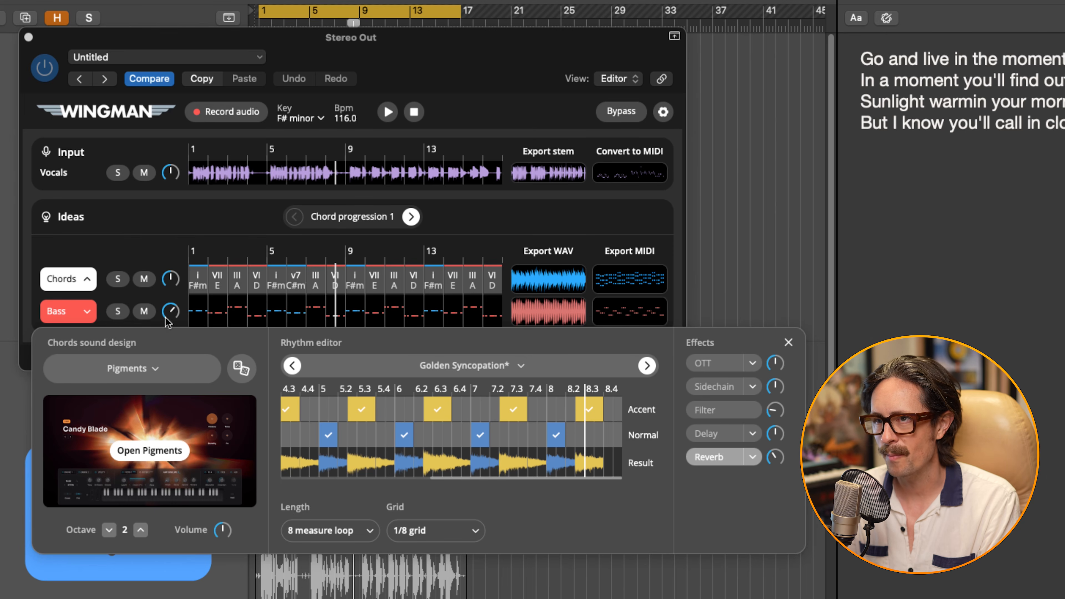
# Step: Open the bass sound design in place of the chords' and bring up its instrument sources
pyautogui.click(76, 278)
pyautogui.click(65, 313)
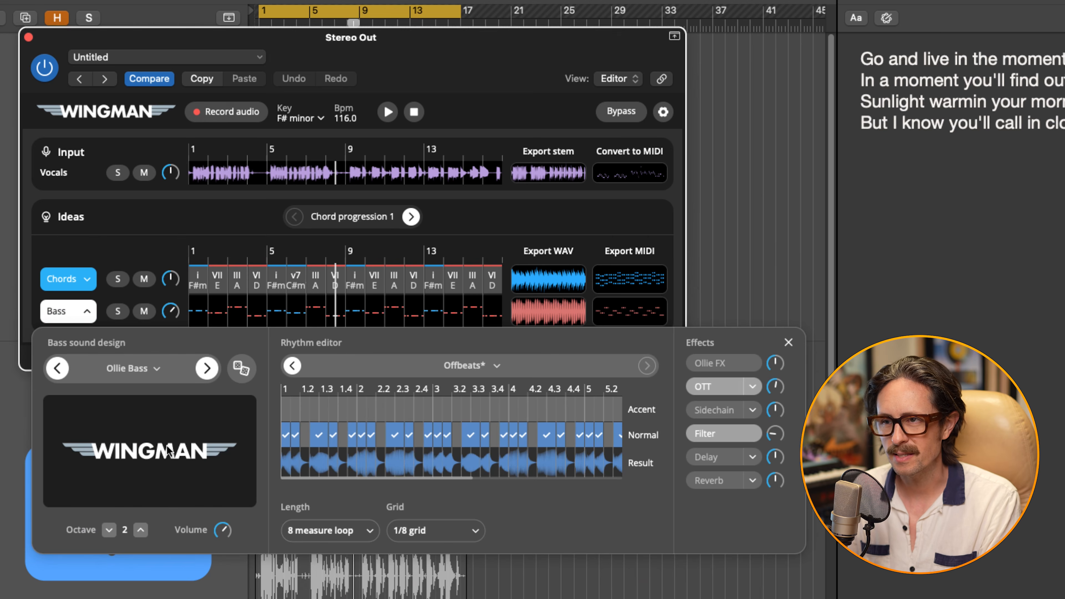
pyautogui.click(130, 368)
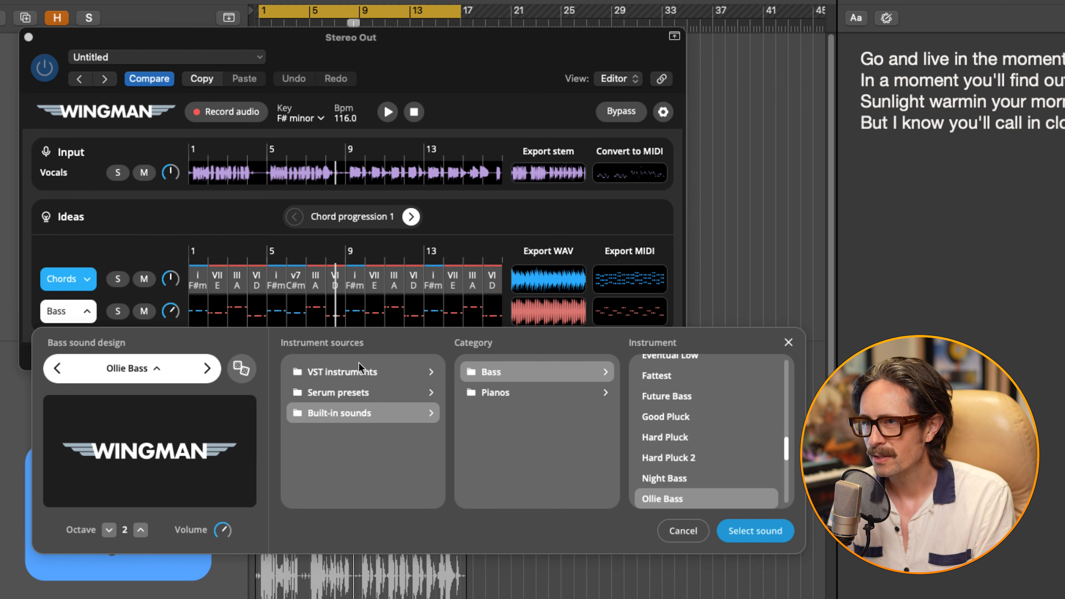
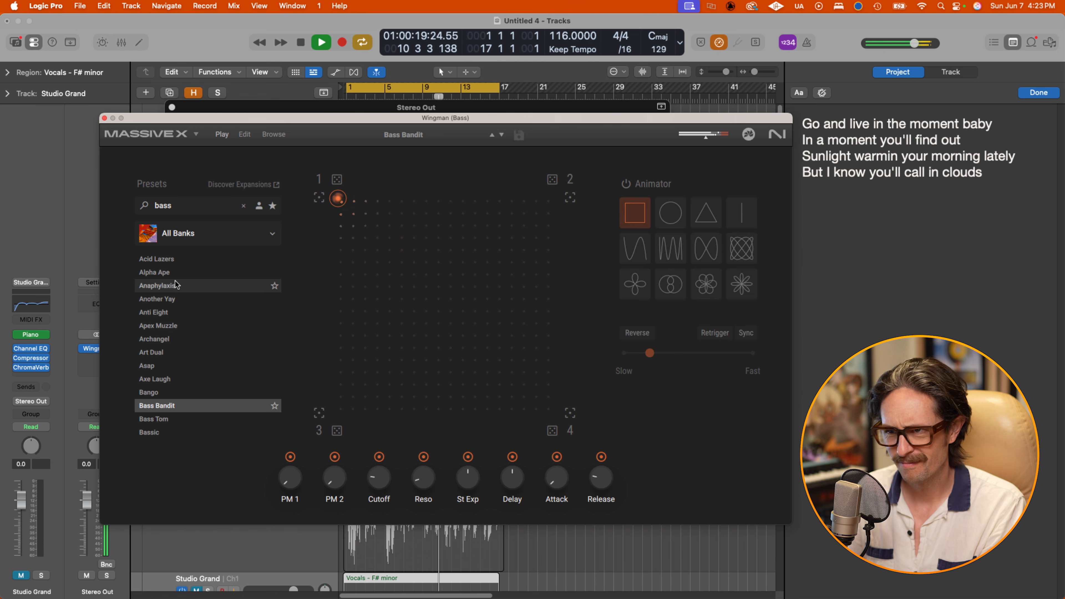
# Step: Audition the Massive X presets Bass Tom and Bassic, return to Bass Bandit, and close the bass sound design
pyautogui.press('Down')
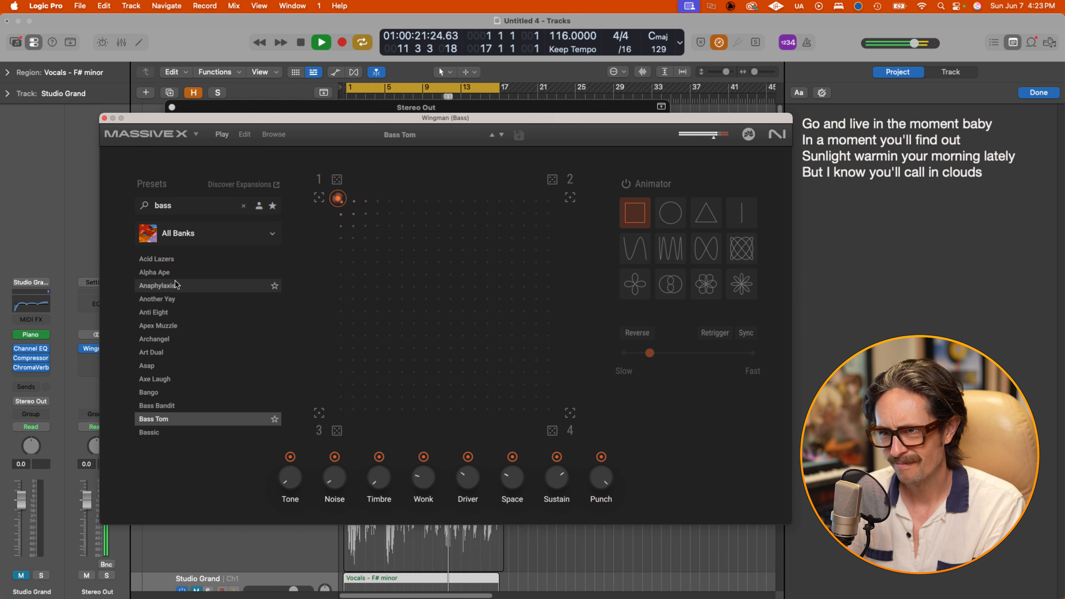
pyautogui.press('Down')
pyautogui.press('Up')
pyautogui.press('Up')
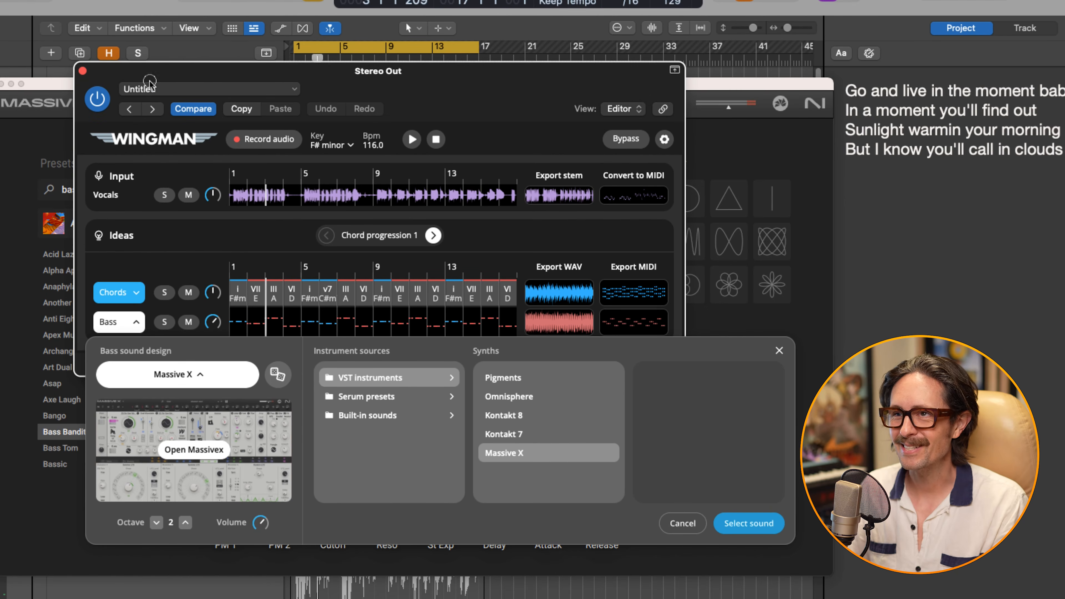
pyautogui.click(778, 352)
pyautogui.click(779, 350)
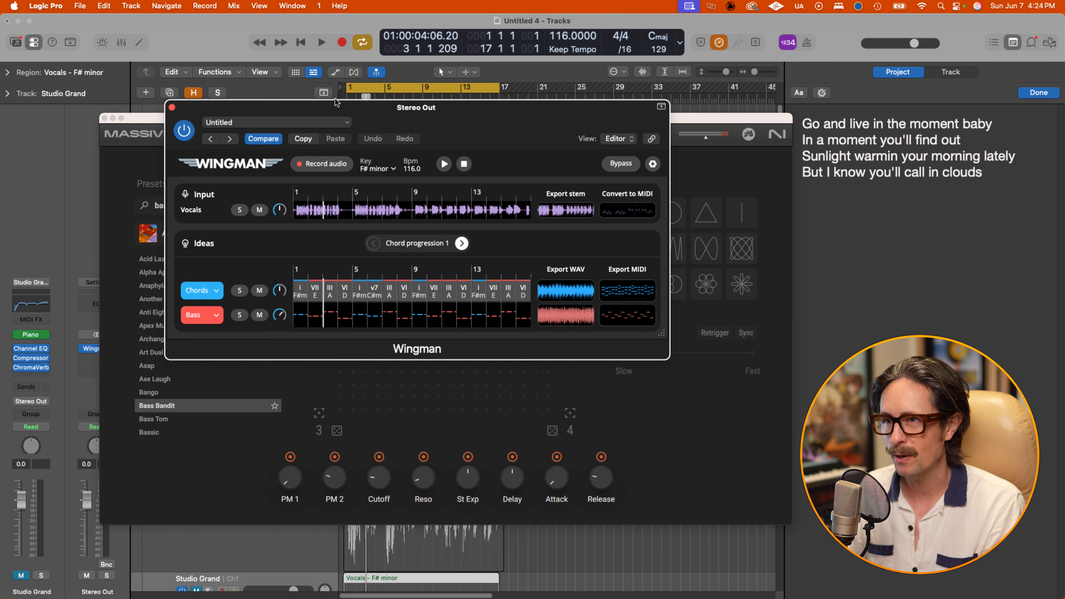
# Step: Give the chords a Custom rhythm with one sustained normal note per measure and close their sound design
pyautogui.moveTo(433, 128); pyautogui.dragTo(479, 67)
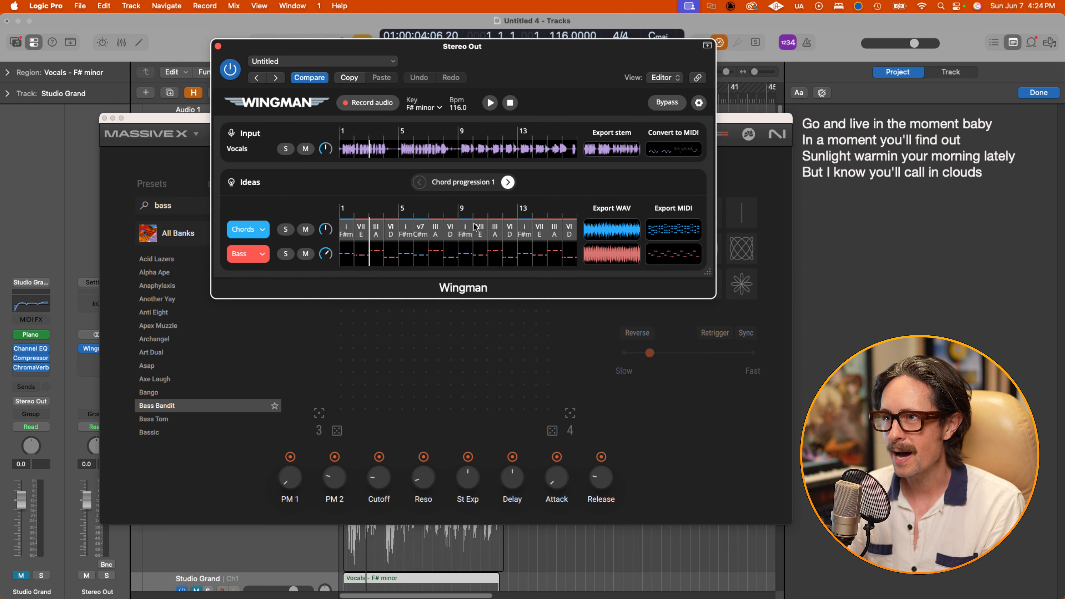
pyautogui.click(243, 231)
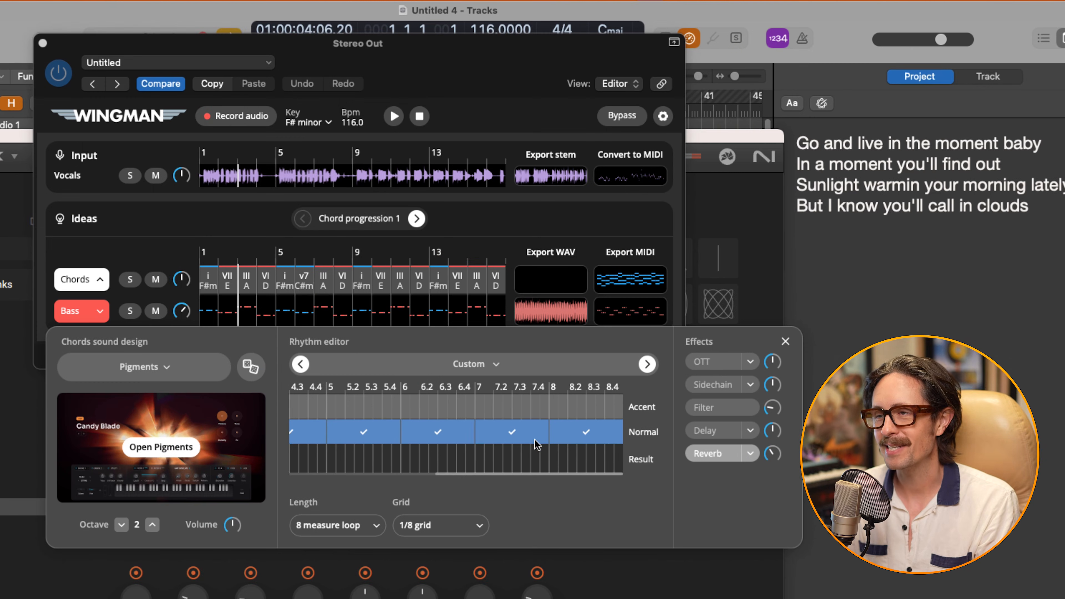
pyautogui.hscroll(-4, 534, 439)
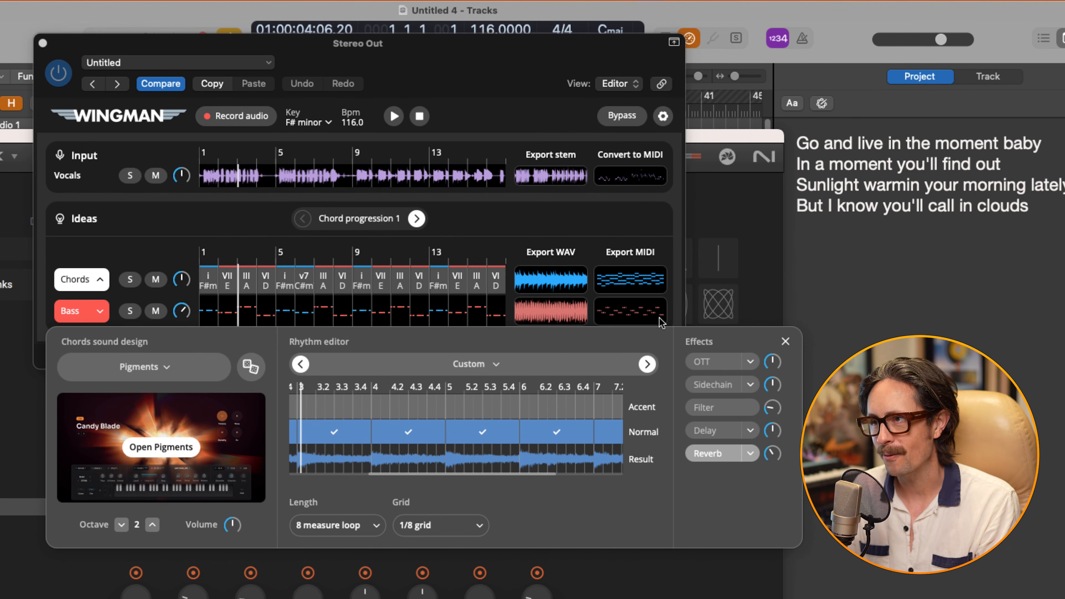
pyautogui.click(81, 279)
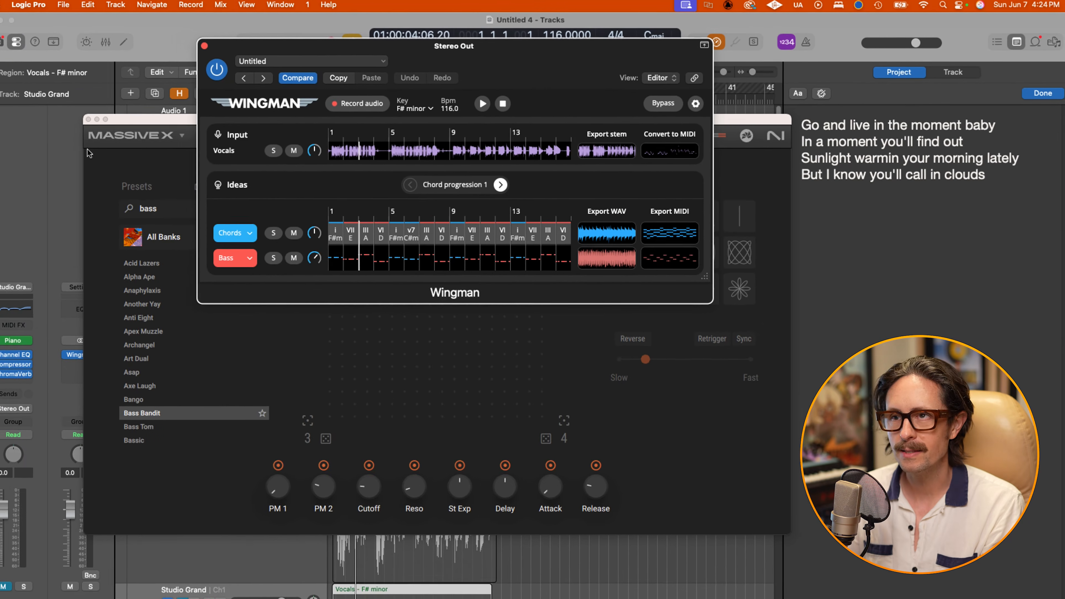
# Step: Close Massive X and export the chords' MIDI onto a new track below Studio Grand without importing tempo information
pyautogui.click(102, 120)
pyautogui.press('super+BackSpace')
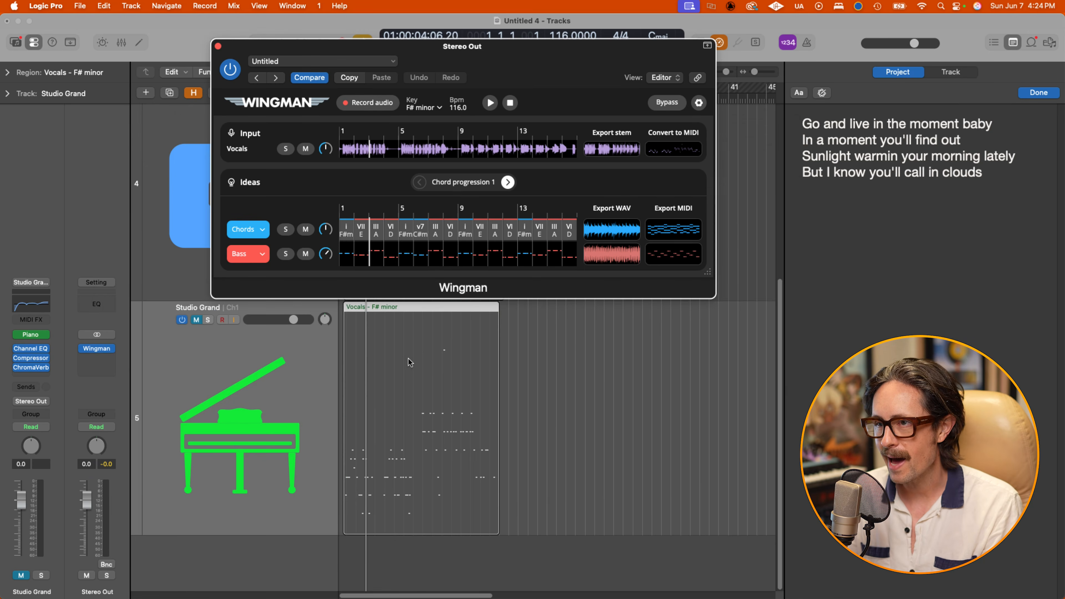
pyautogui.press('super+BackSpace')
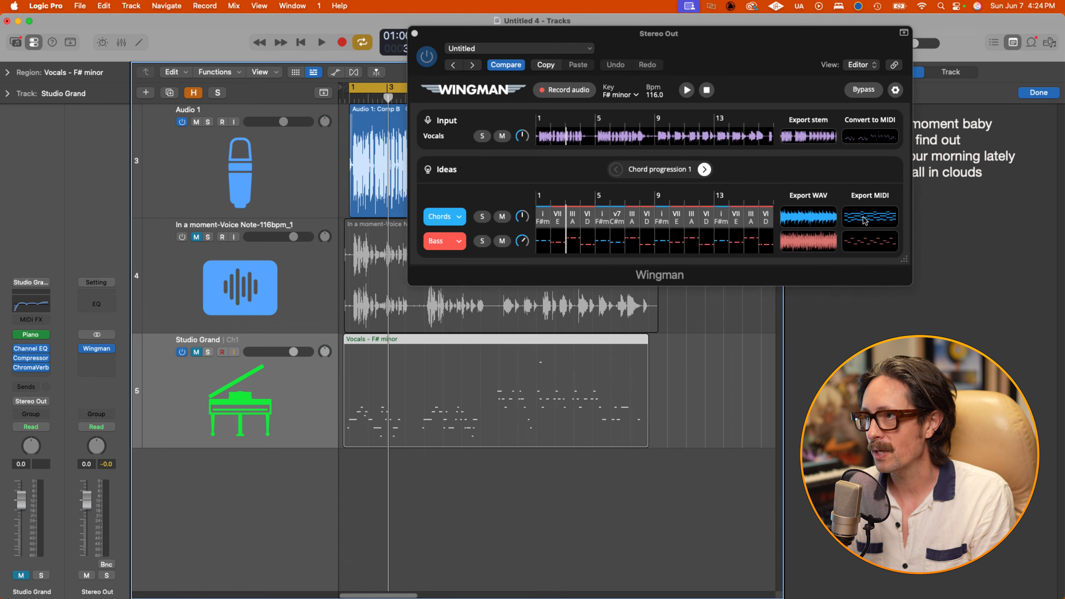
pyautogui.moveTo(865, 220); pyautogui.dragTo(347, 486)
pyautogui.click(541, 242)
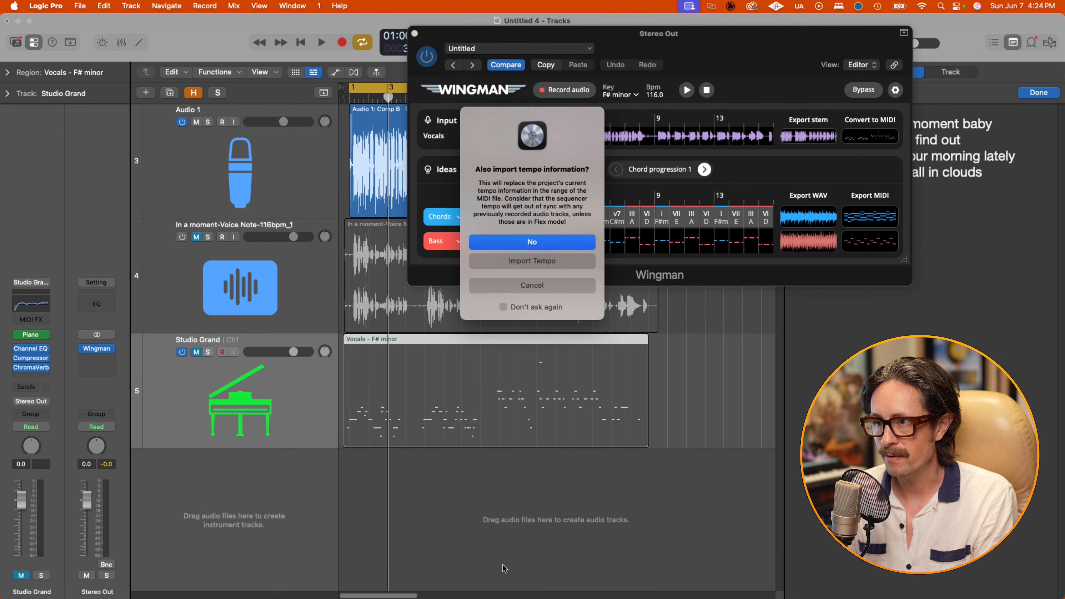
pyautogui.moveTo(513, 458); pyautogui.dragTo(536, 434)
pyautogui.click(295, 439)
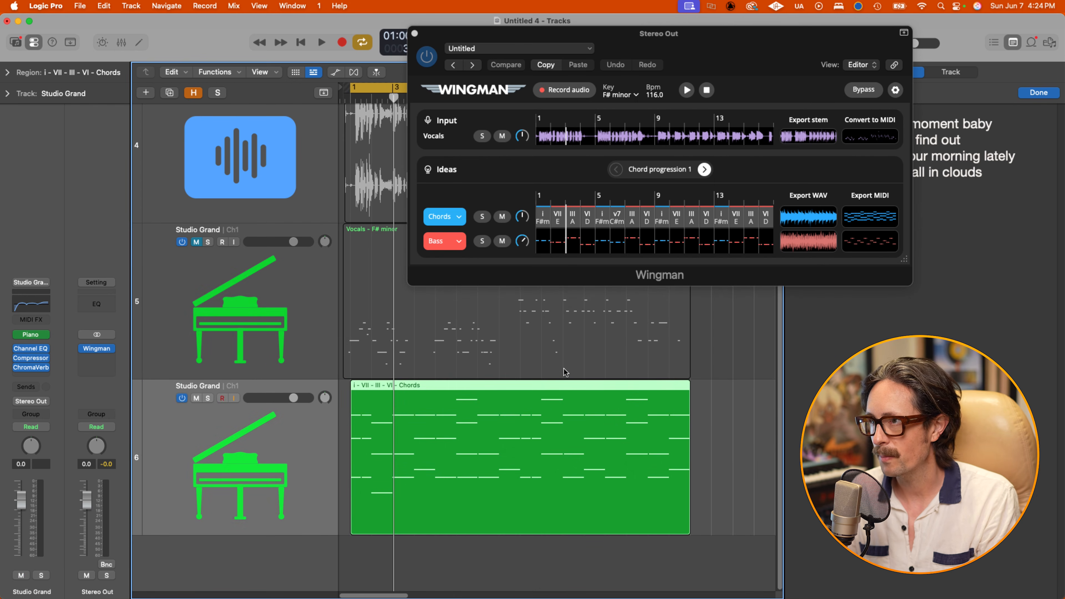
# Step: Set the chords' rhythm back to Golden Syncopation and close their sound design
pyautogui.click(451, 218)
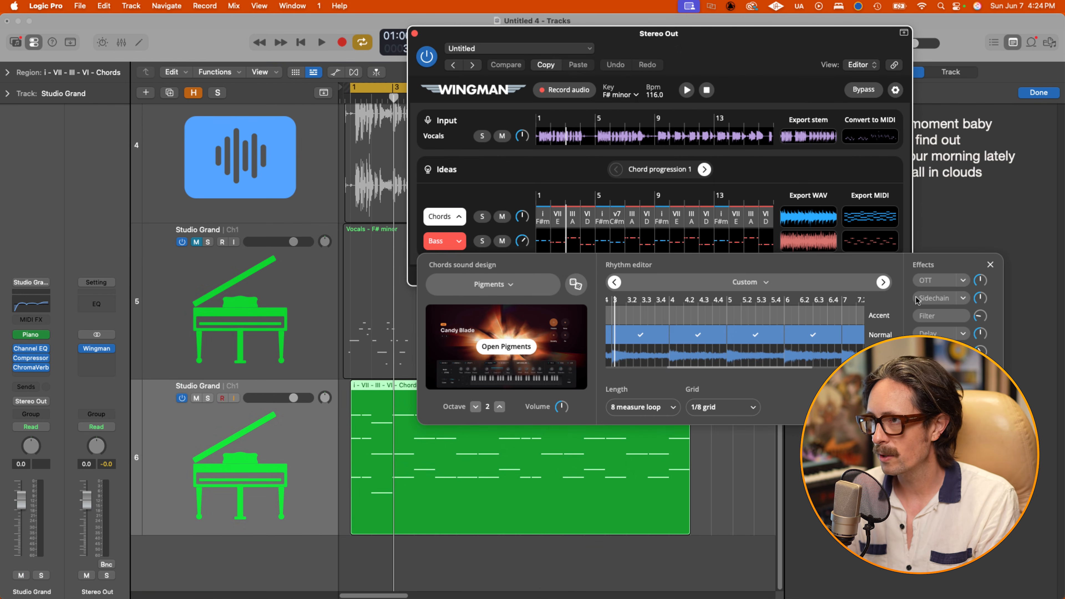
pyautogui.click(882, 282)
pyautogui.click(882, 283)
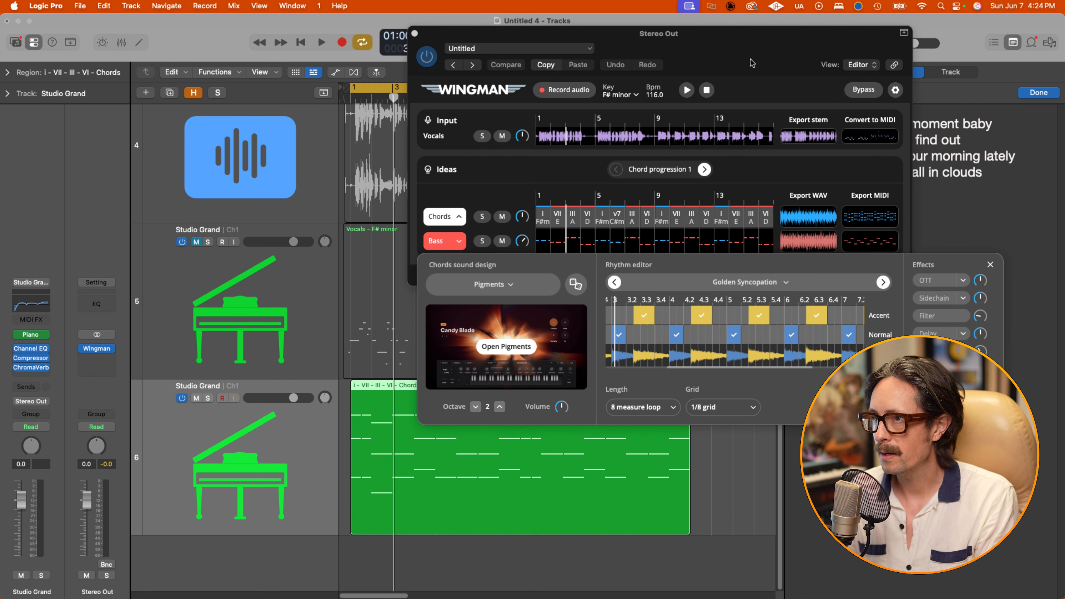
pyautogui.click(769, 54)
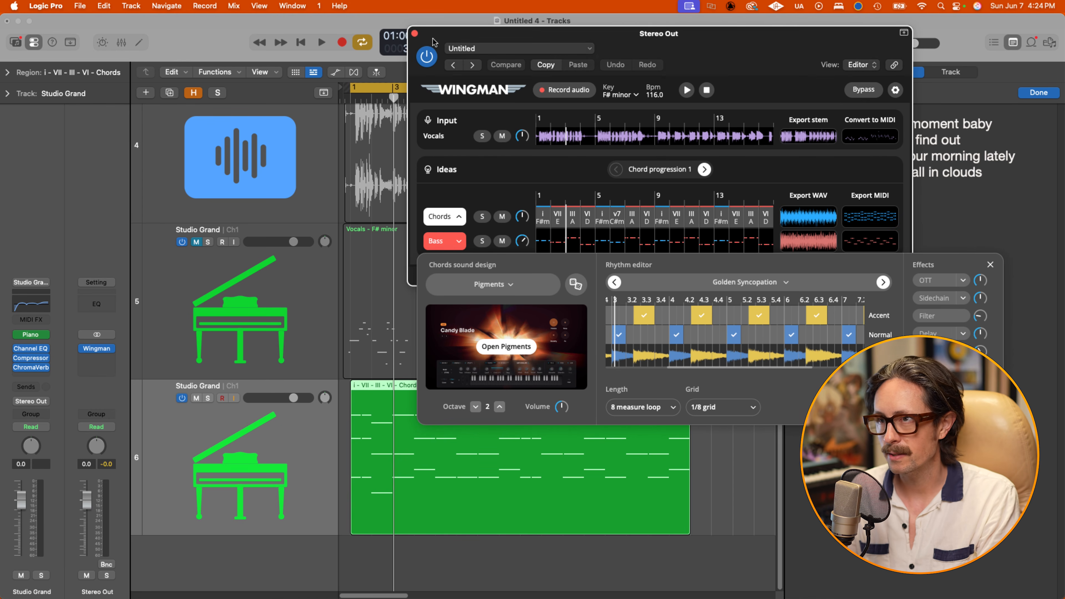
pyautogui.click(989, 264)
# Step: Mute the new Studio Grand track holding the exported chords and select the Audio 1 track
pyautogui.scroll(-8, 610, 454)
pyautogui.click(200, 421)
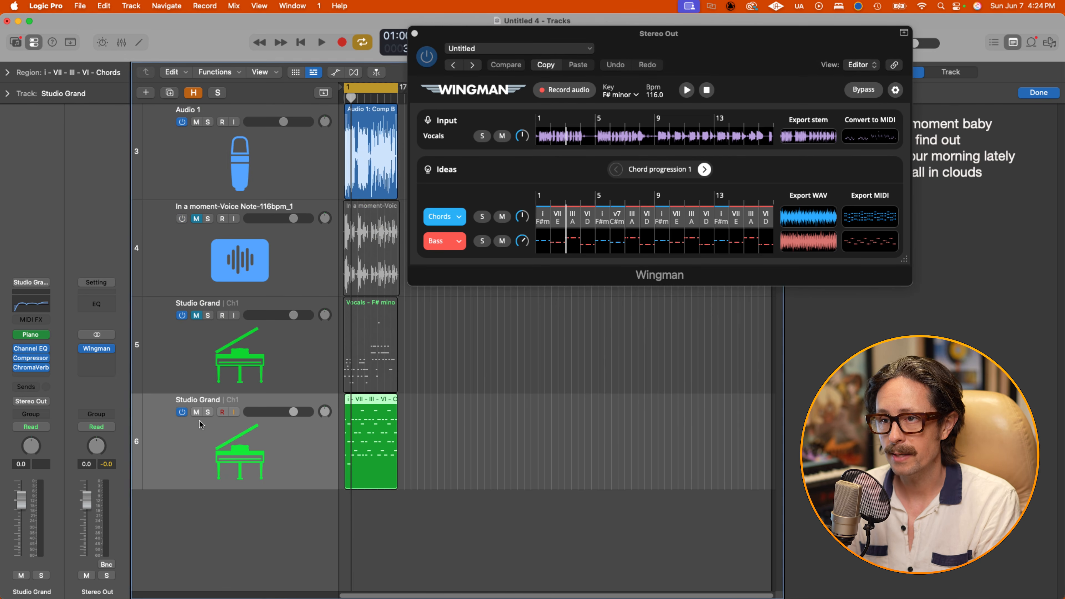
pyautogui.click(197, 412)
pyautogui.scroll(-2, 454, 417)
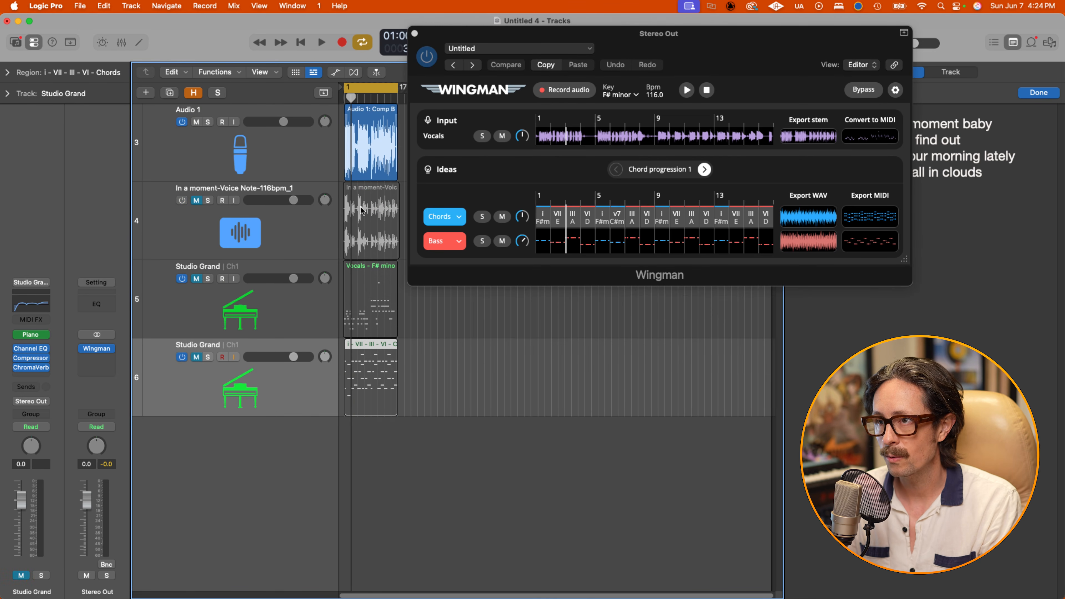
pyautogui.click(258, 125)
# Step: Switch to Splice and search its sounds for "synth pop drums"
pyautogui.press('super+space')
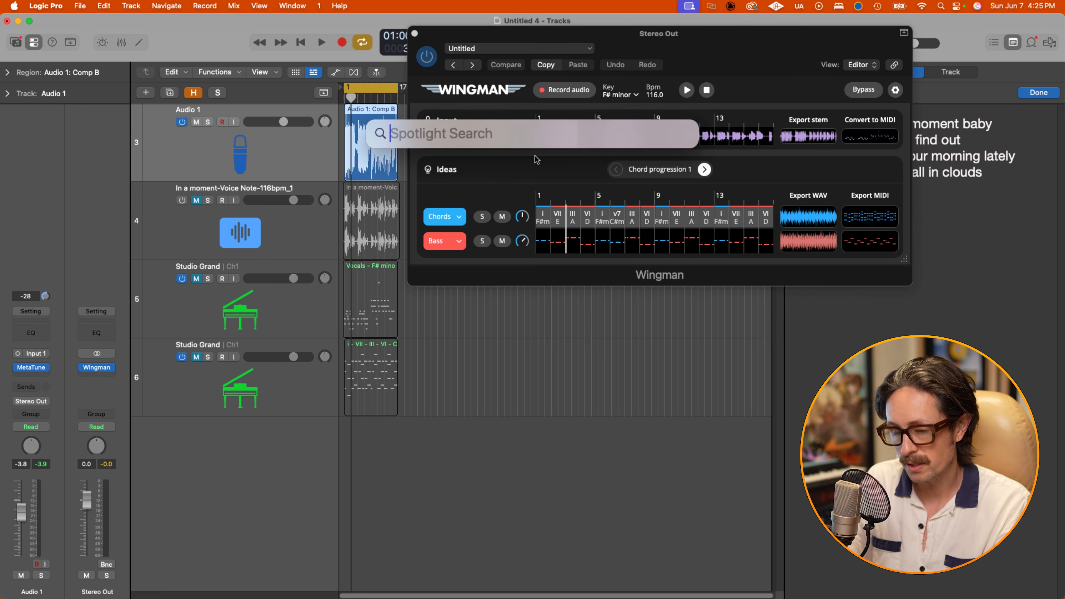
pyautogui.write('splice')
pyautogui.press('Return')
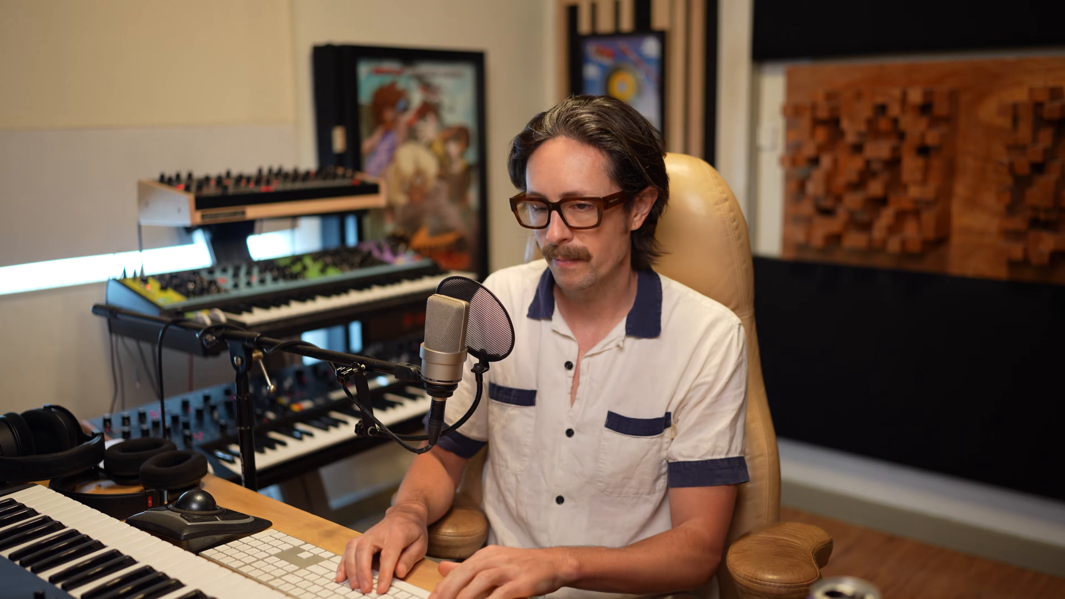
pyautogui.write('n')
pyautogui.write('th po')
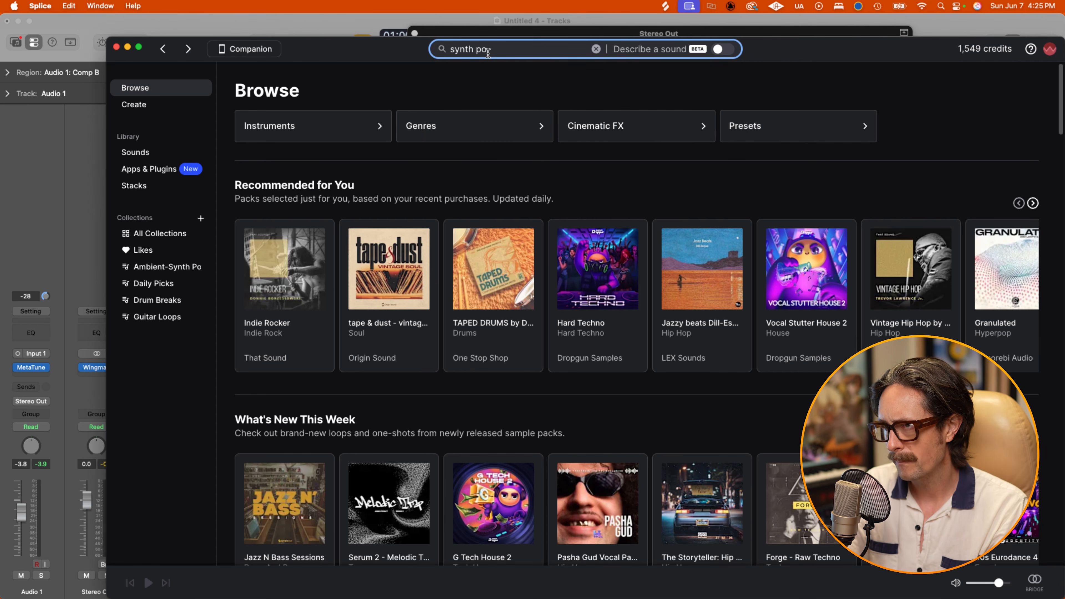
pyautogui.write('p drums')
pyautogui.press('Return')
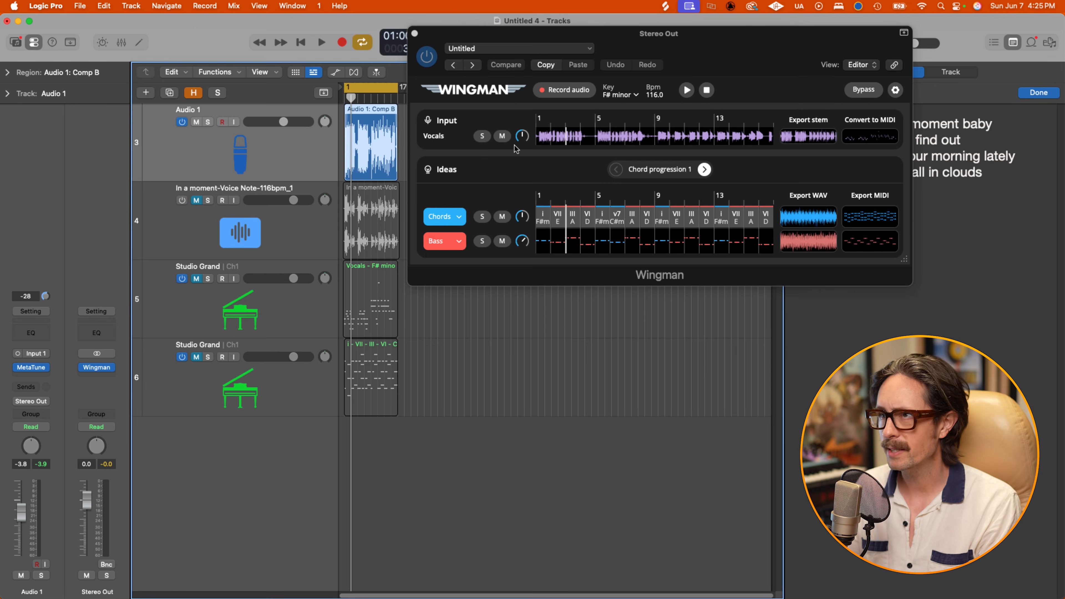
# Step: Switch to Splice and filter the "synth pop drums" results to exactly 115 BPM
pyautogui.moveTo(490, 53); pyautogui.dragTo(342, 26)
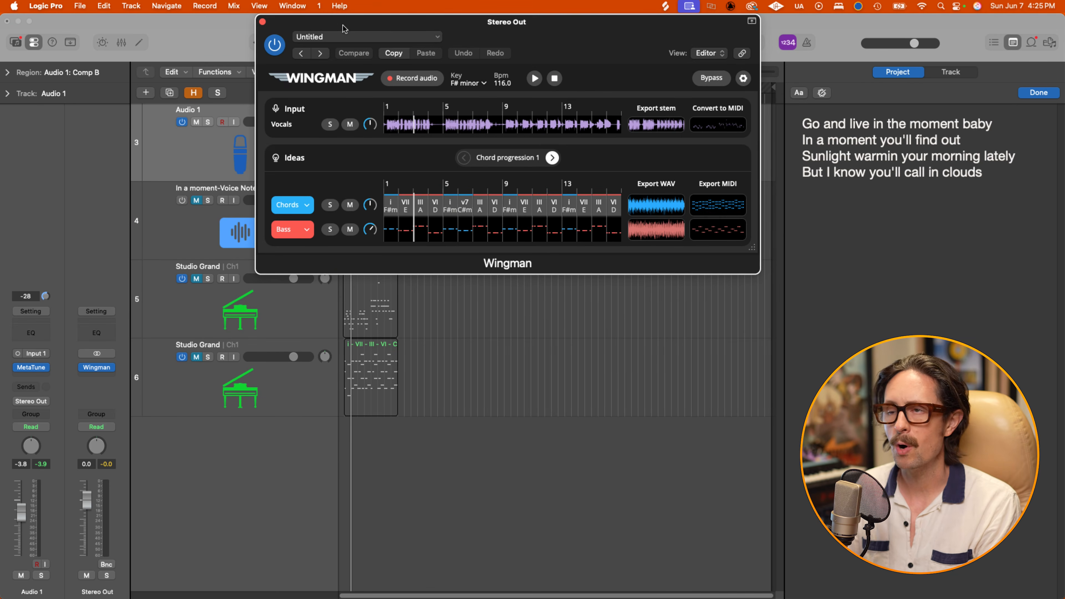
pyautogui.press('super+Tab')
pyautogui.click(626, 156)
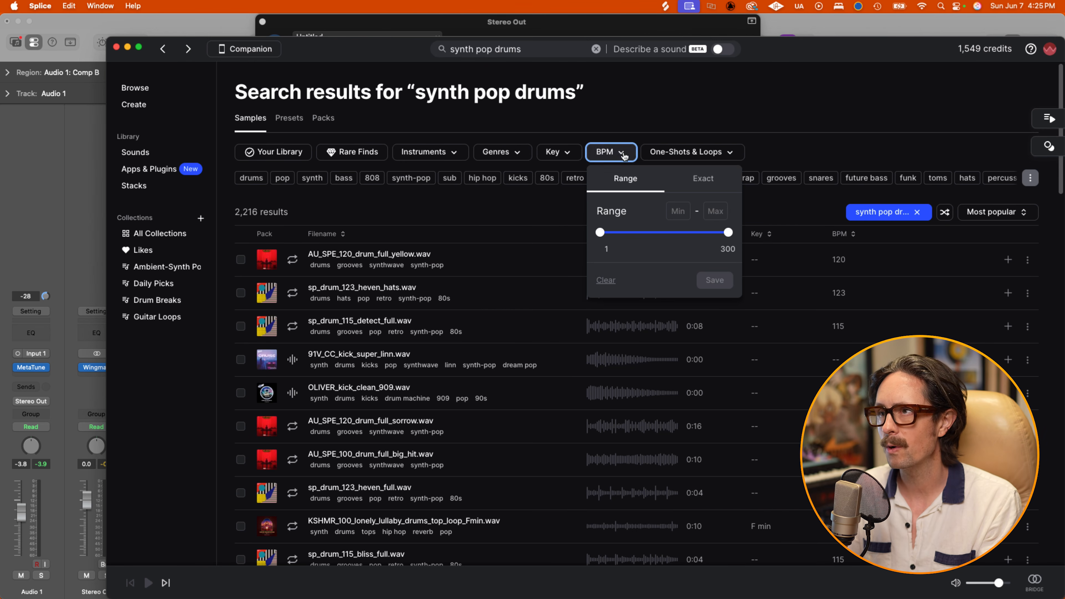
pyautogui.click(704, 178)
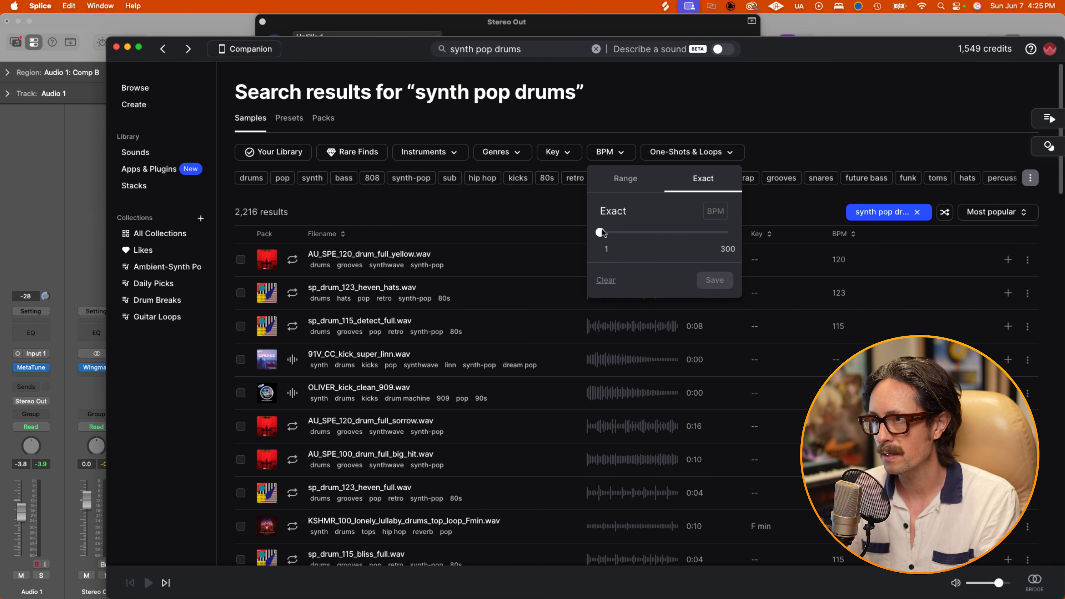
pyautogui.moveTo(601, 233); pyautogui.dragTo(642, 233)
pyautogui.doubleClick(715, 211)
pyautogui.press('Return')
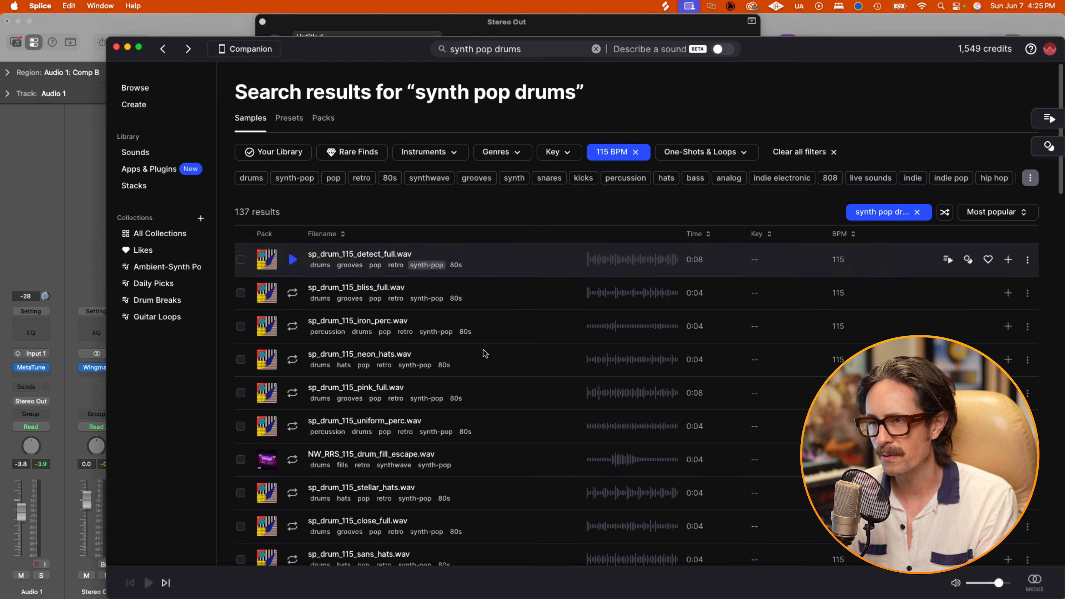
# Step: Audition the 115 BPM "synth pop drums" samples one after another, starting with sp_drum_115_detect_full.wav
pyautogui.press('super+Tab')
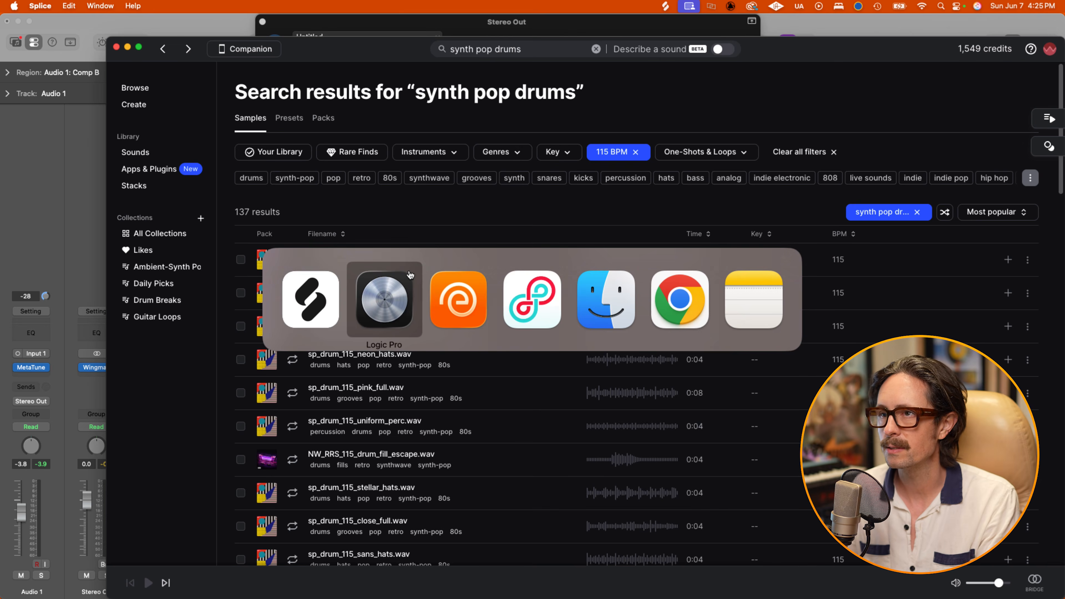
pyautogui.click(294, 261)
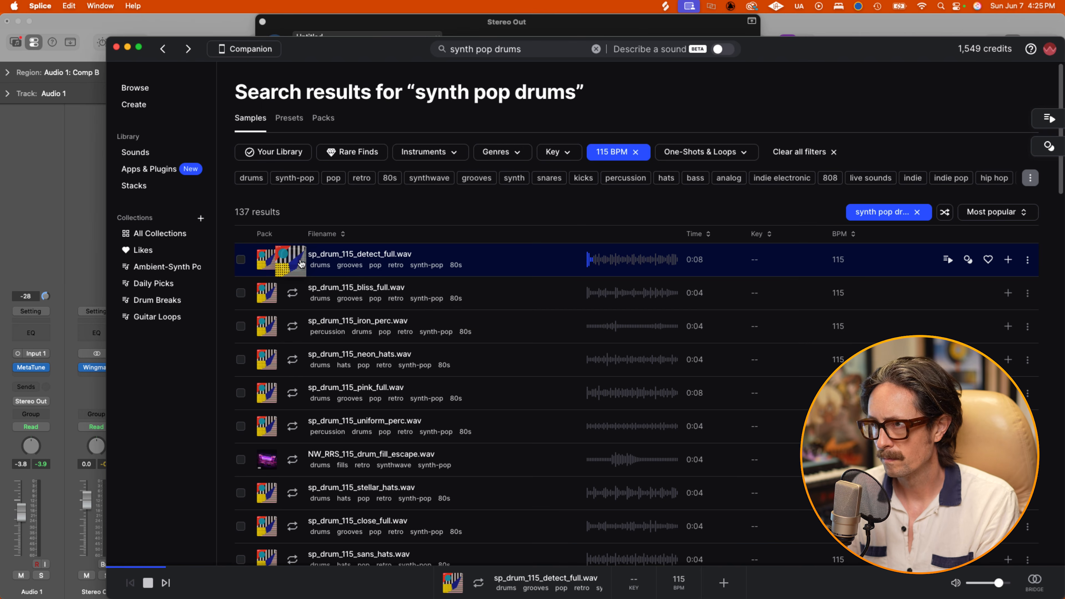
pyautogui.press('Down')
pyautogui.press('Down')
pyautogui.press('Down')
pyautogui.press('Down')
pyautogui.press('Down')
pyautogui.press('Down')
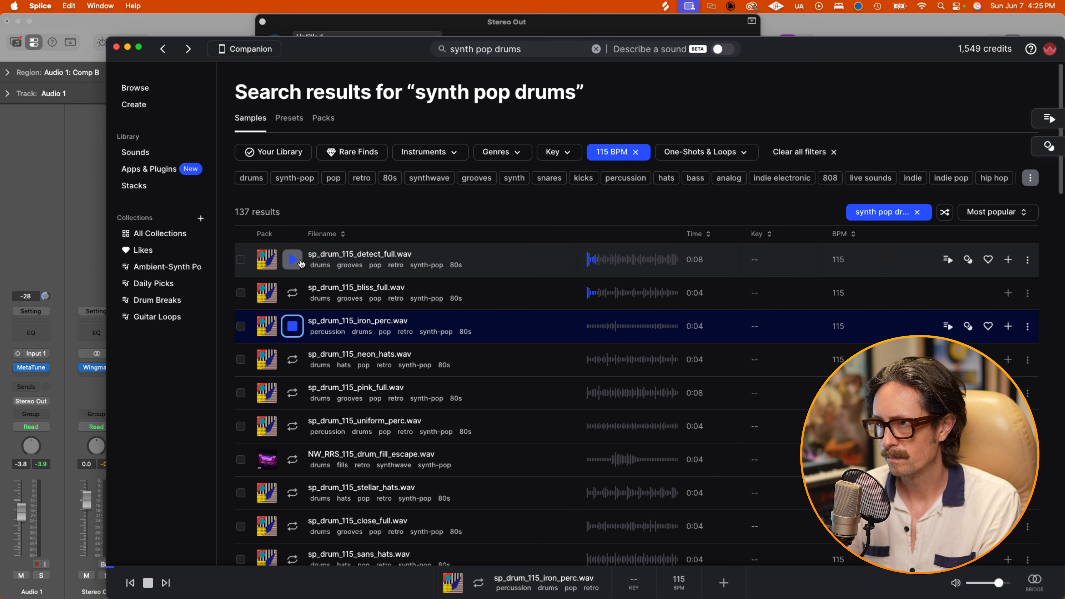
pyautogui.press('Down')
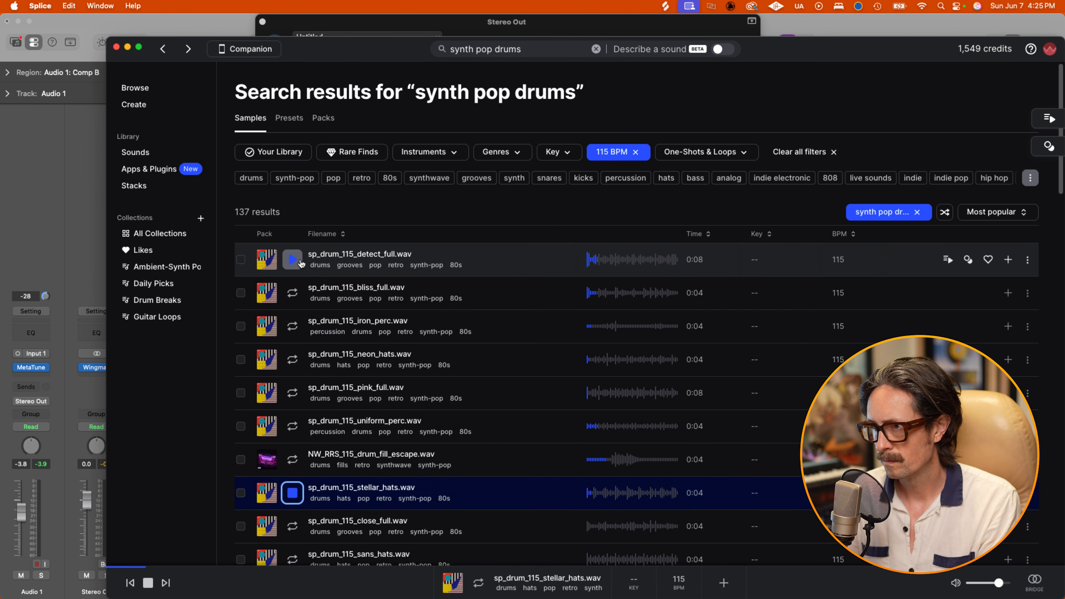
pyautogui.press('Down')
pyautogui.press('Down')
pyautogui.press('Down')
pyautogui.press('Down')
pyautogui.press('Down')
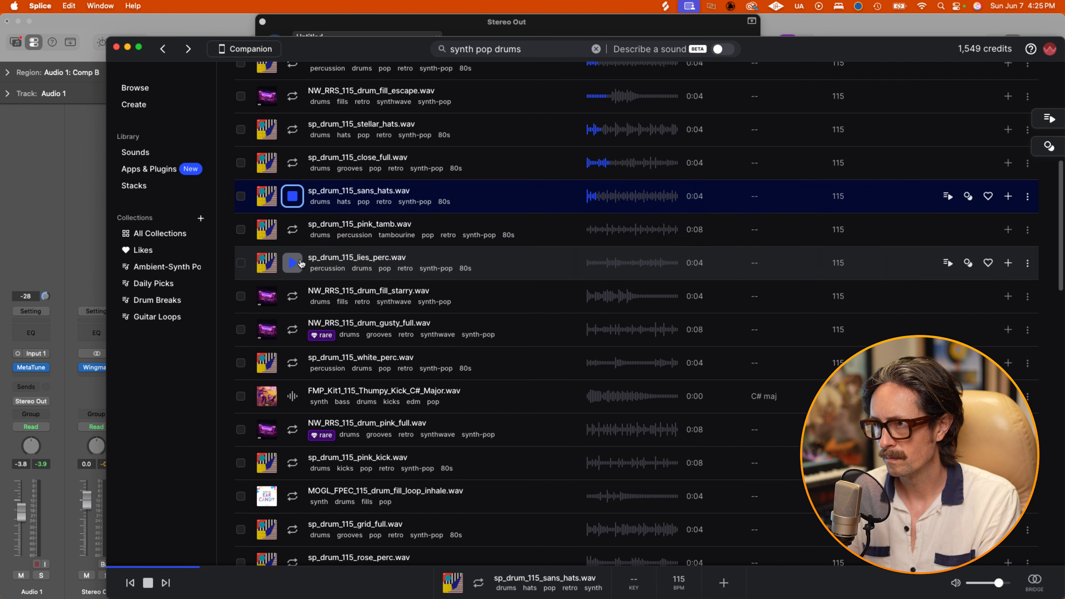
pyautogui.press('Down')
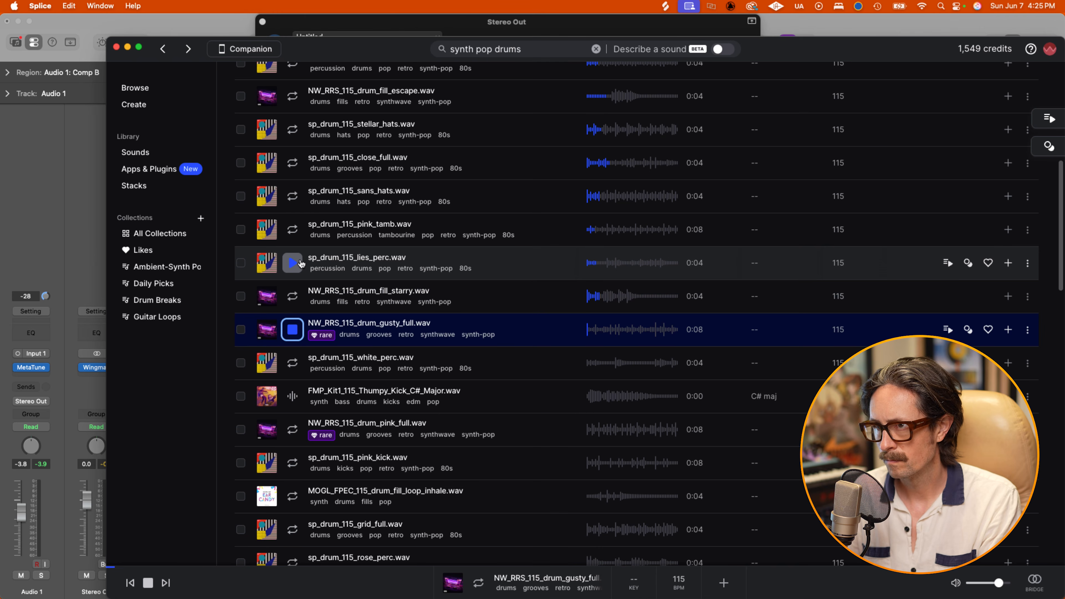
pyautogui.press('Down')
pyautogui.press('Down')
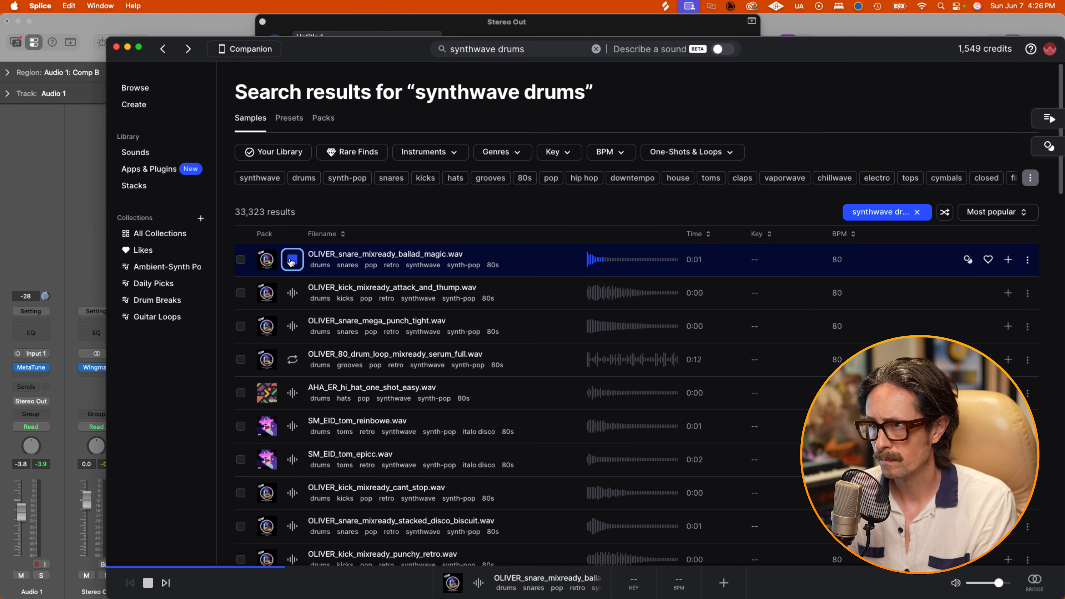
# Step: Audition the first few "synthwave drums" samples down to OLIVER_80_drum_loop_mixready_serum_full.wav
pyautogui.press('Down')
pyautogui.press('Down')
pyautogui.press('Down')
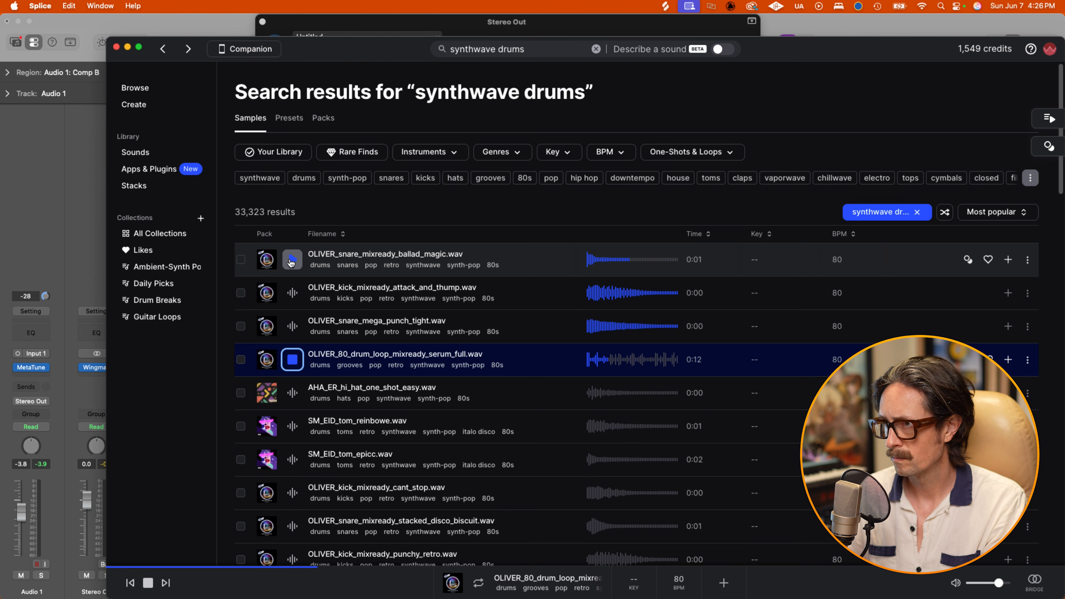
# Step: Set the exact BPM filter for the "synthwave drums" results to 115
pyautogui.click(609, 152)
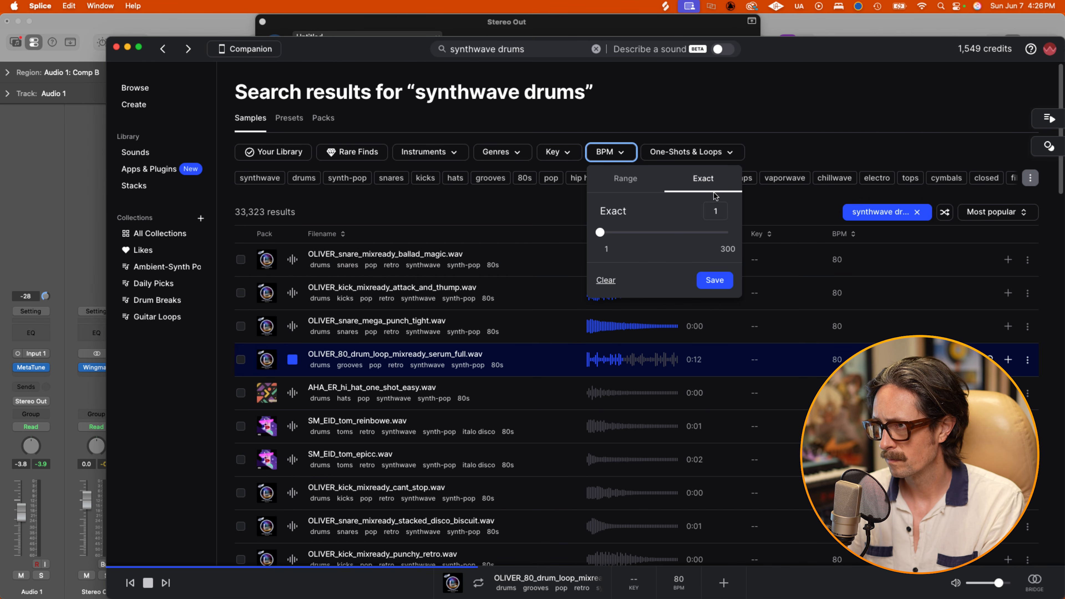
pyautogui.click(718, 214)
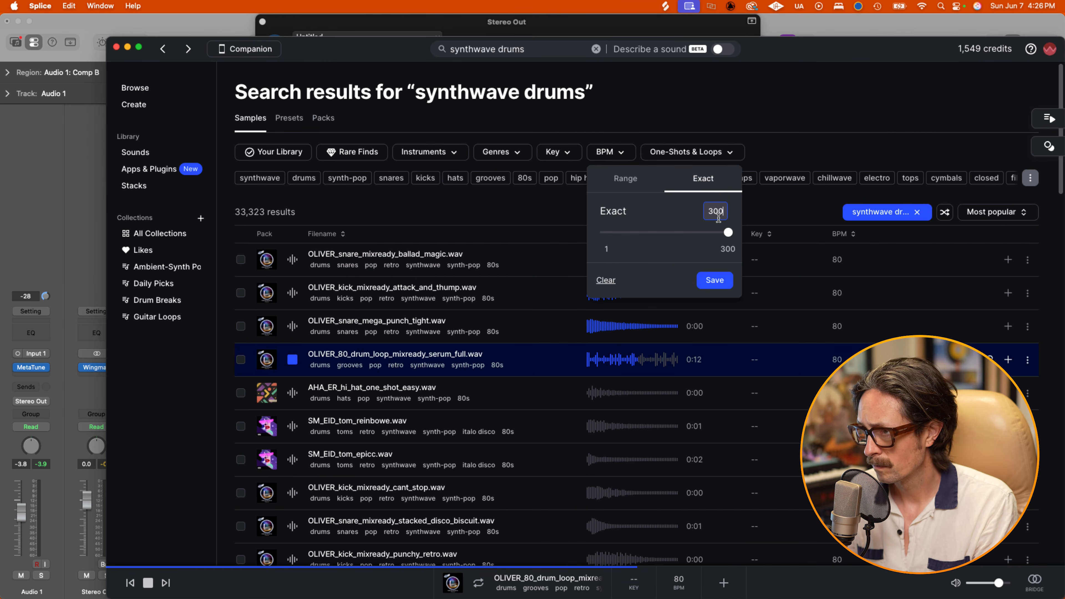
pyautogui.write('30')
pyautogui.press('BackSpace')
pyautogui.press('BackSpace')
pyautogui.write('115')
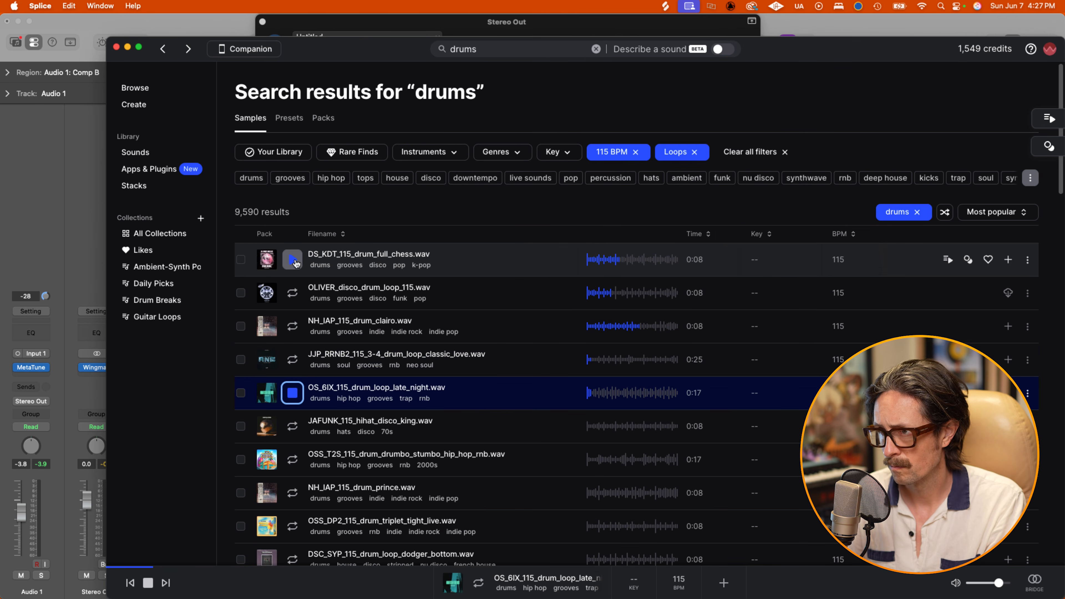
# Step: Audition JAFUNK_115_hihat_disco_king.wav among the 115 BPM drum loops and return to NH_IAP_115_drum_clairo.wav for another listen
pyautogui.press('Down')
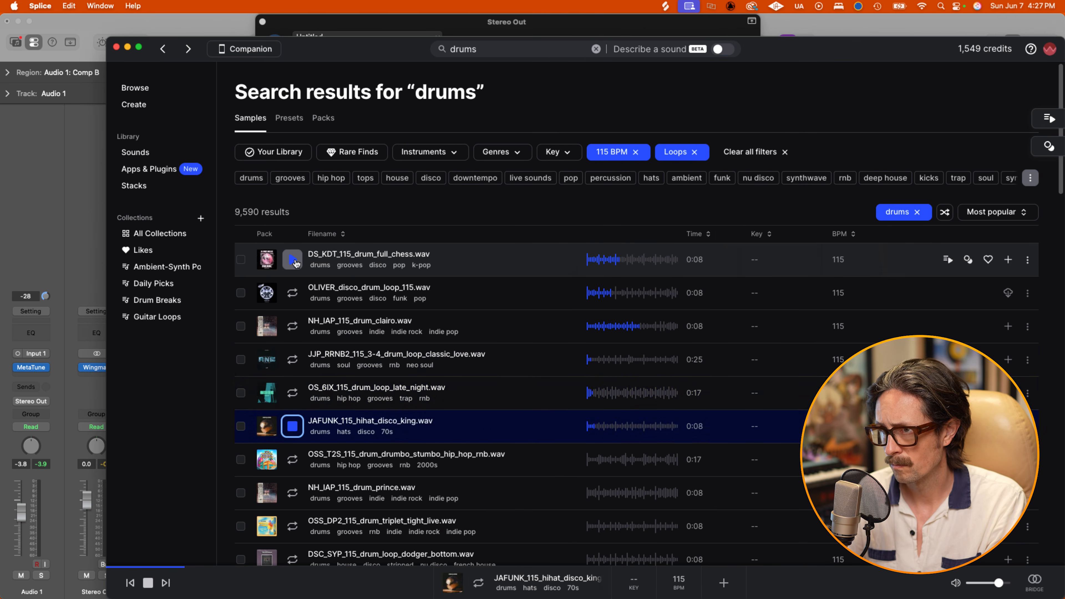
pyautogui.press('Up')
pyautogui.press('Up')
pyautogui.press('Up')
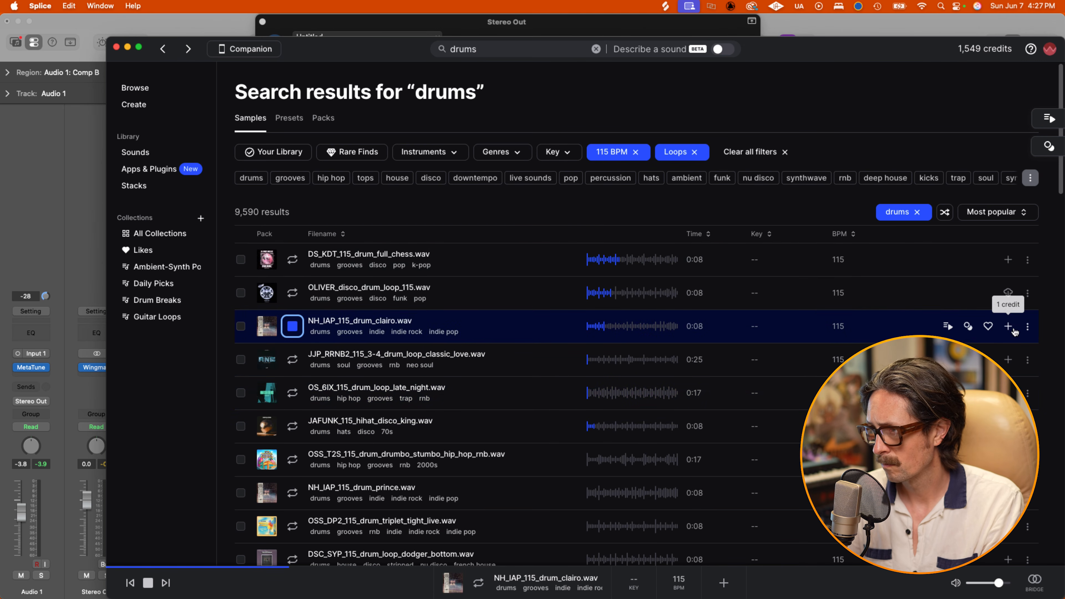
# Step: Bring NH_IAP_115_drum_clairo.wav into Logic Pro on a new track below the Studio Grand tracks and time-stretch the region to exactly four bars
pyautogui.moveTo(375, 63); pyautogui.dragTo(774, 42)
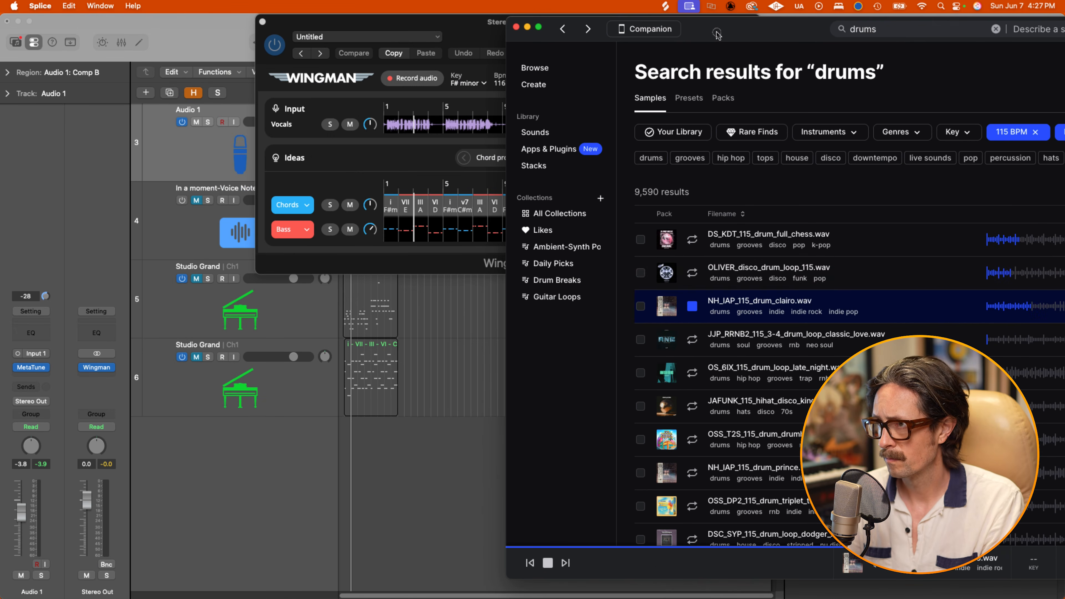
pyautogui.click(692, 310)
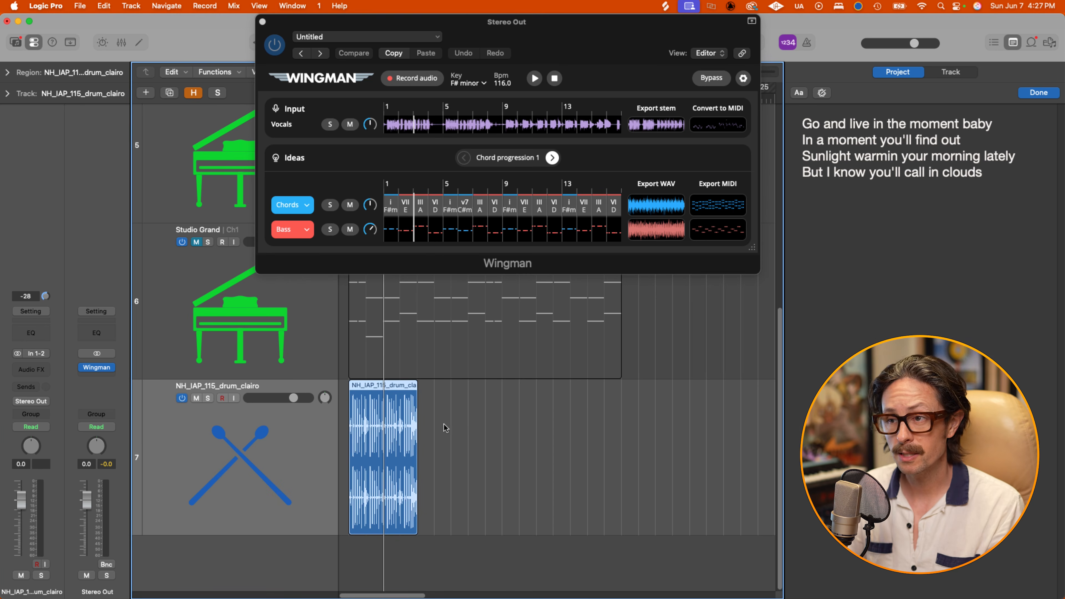
pyautogui.moveTo(499, 383); pyautogui.dragTo(302, 531)
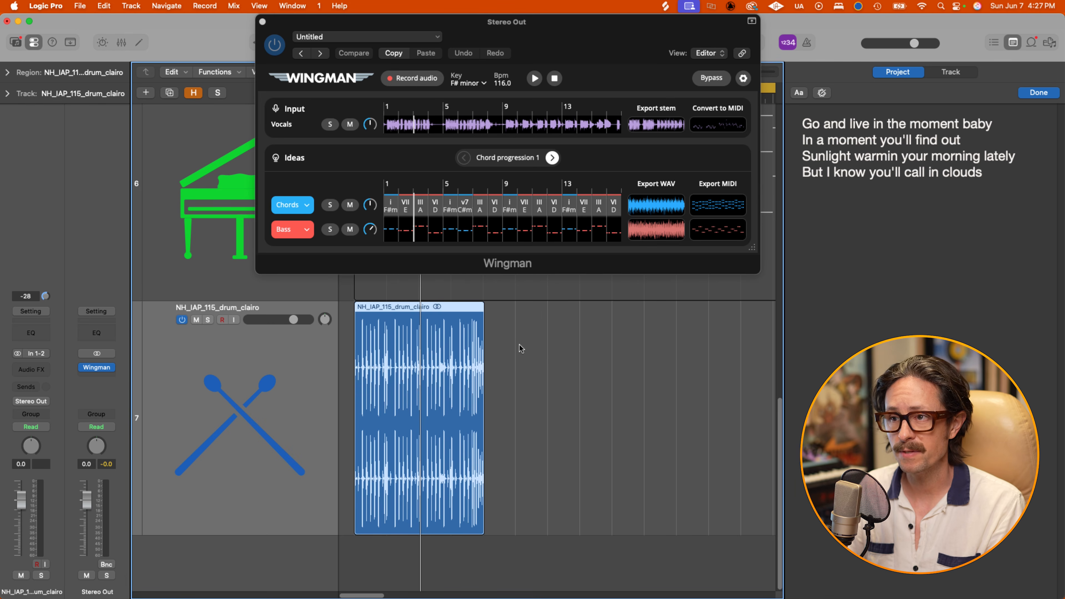
pyautogui.moveTo(347, 319); pyautogui.dragTo(620, 540)
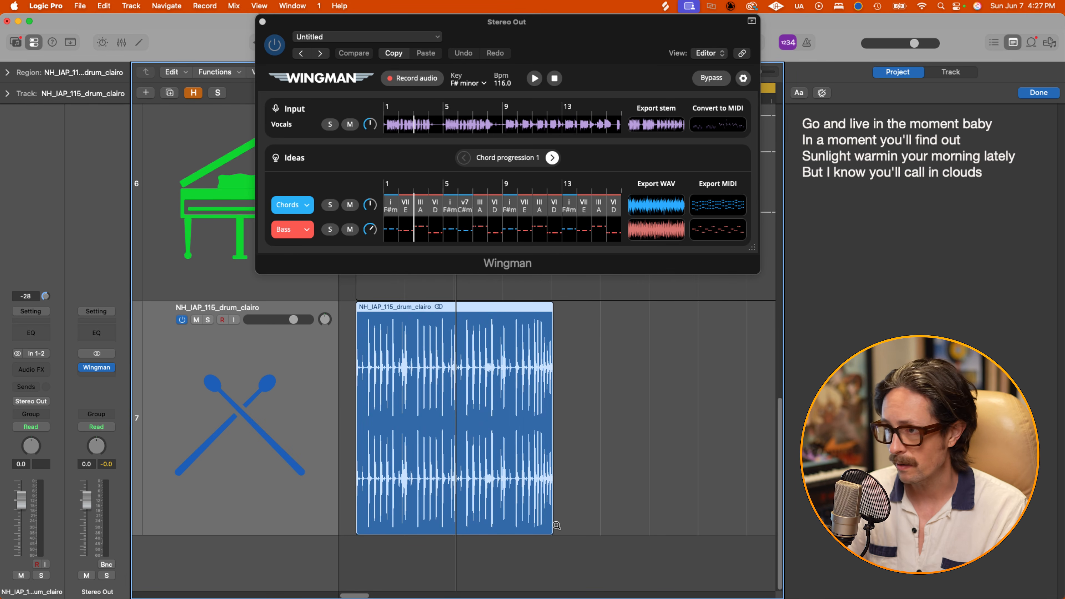
pyautogui.moveTo(553, 527); pyautogui.dragTo(551, 527)
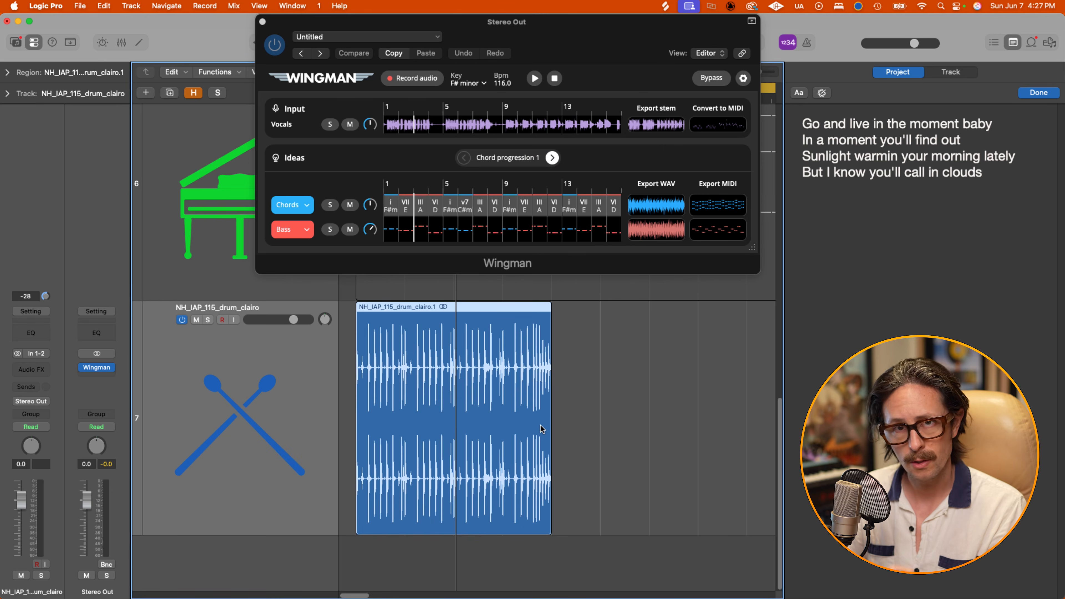
# Step: Close Wingman and move the NH_IAP_115_drum_clairo track directly below Audio 1
pyautogui.click(262, 22)
pyautogui.click(473, 467)
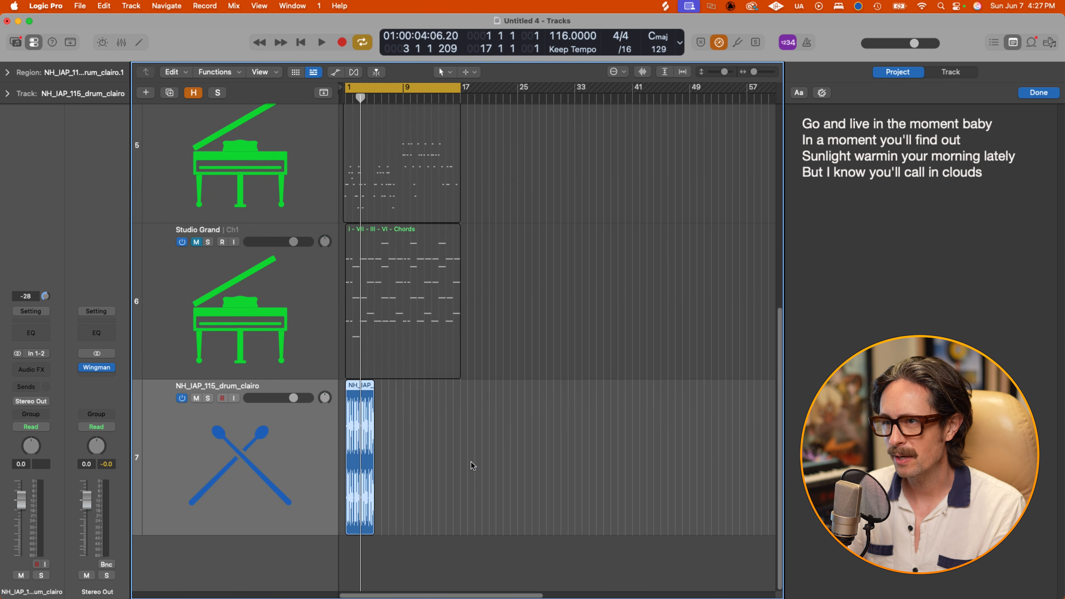
pyautogui.moveTo(253, 443); pyautogui.dragTo(300, 205)
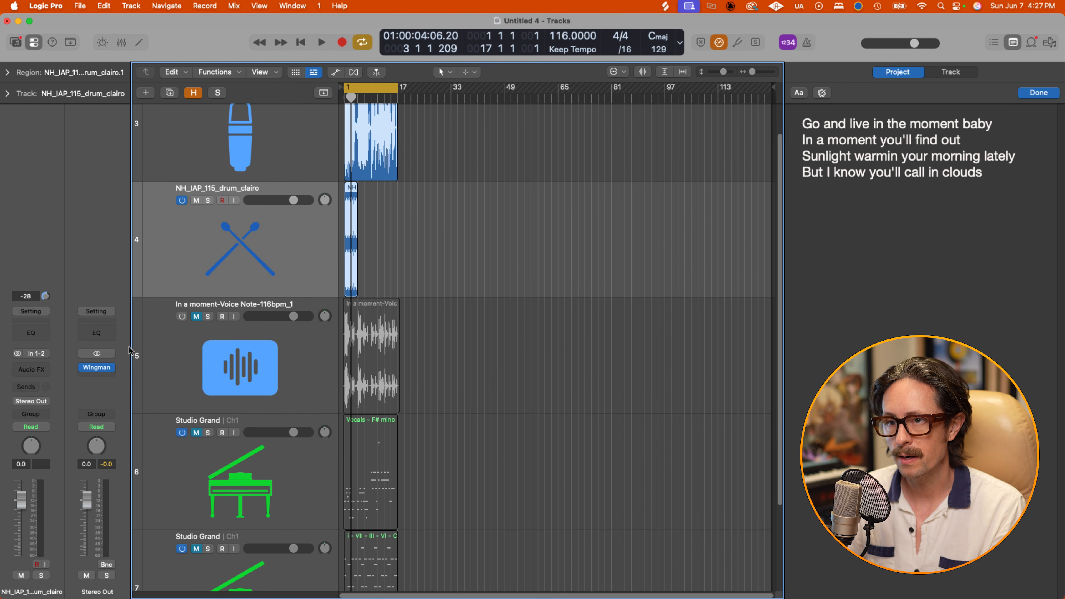
pyautogui.click(96, 368)
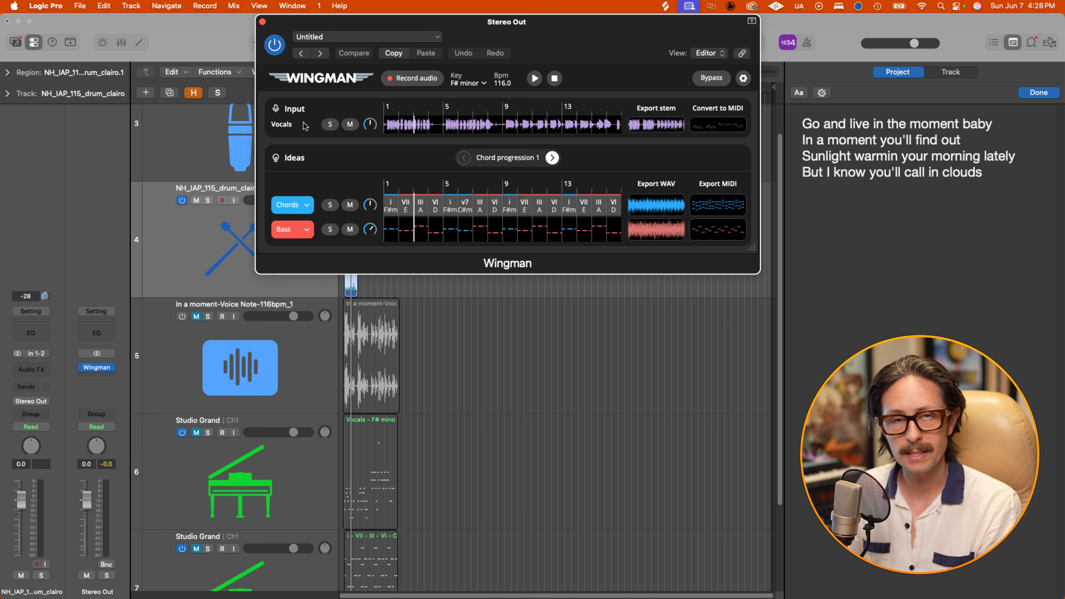
pyautogui.moveTo(409, 23); pyautogui.dragTo(588, 40)
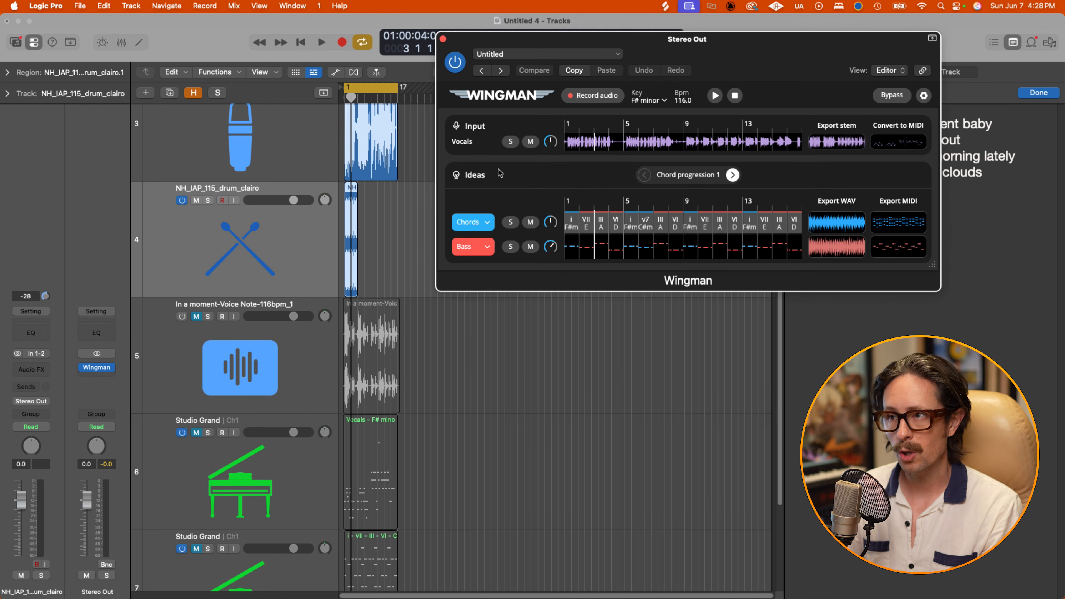
pyautogui.click(443, 39)
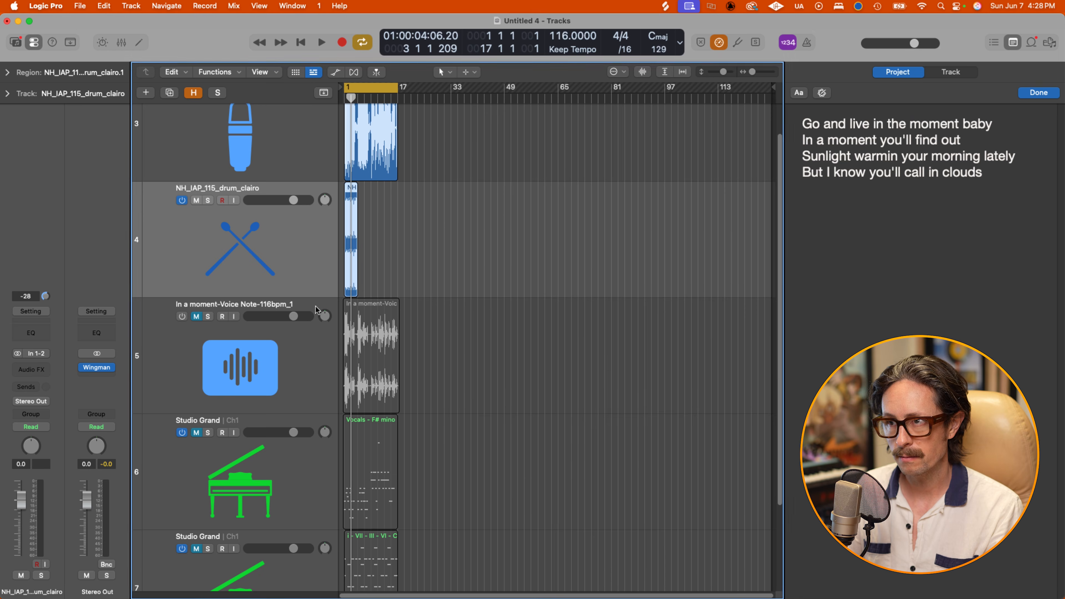
# Step: Enlarge the arrangement around the vocal and drum regions and play the song with the new drum loop
pyautogui.scroll(2, 304, 329)
pyautogui.press('super+Up')
pyautogui.press('super+Up')
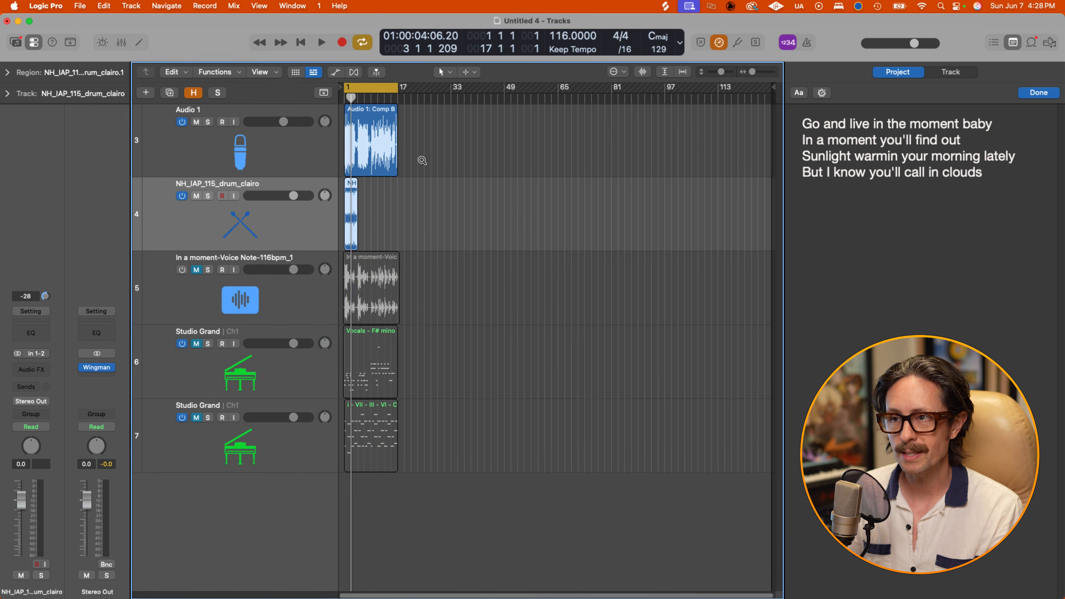
pyautogui.moveTo(427, 144); pyautogui.dragTo(278, 338)
pyautogui.press('super+Tab')
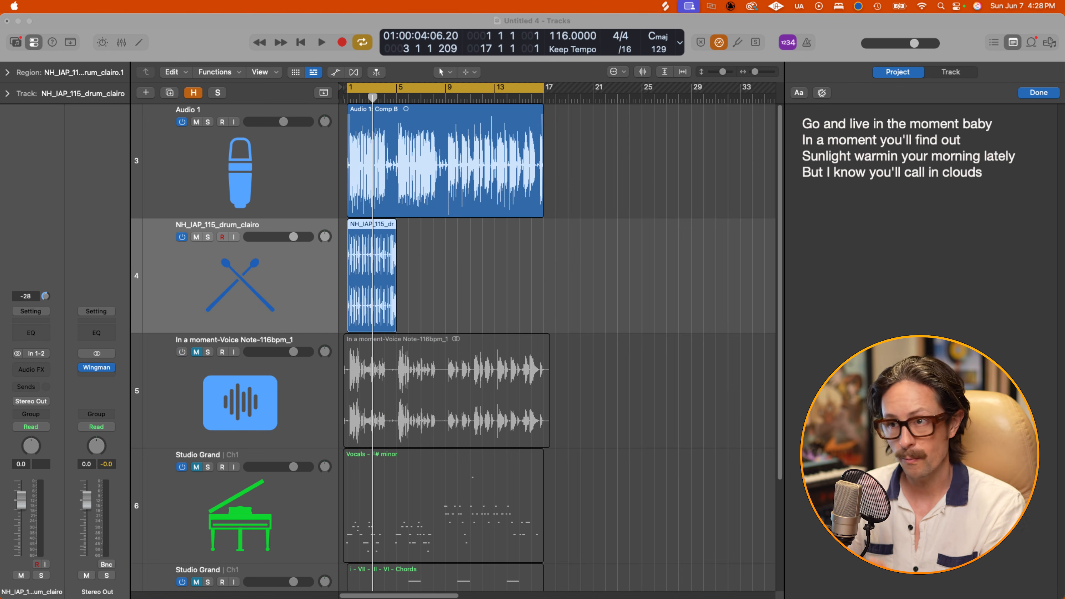
pyautogui.click(319, 276)
pyautogui.press('space')
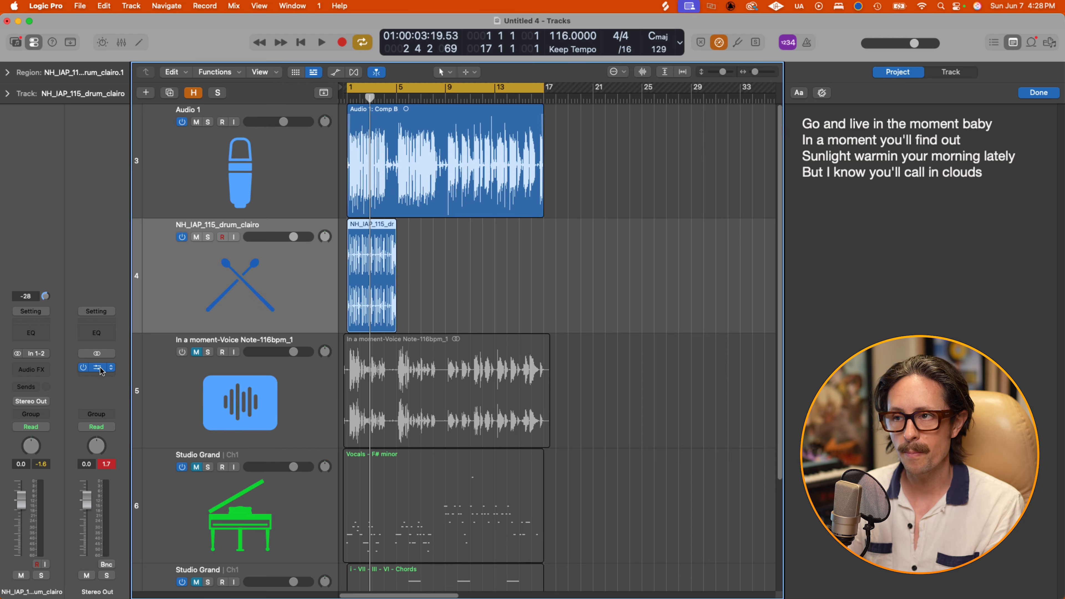
# Step: Reopen Wingman from the Stereo Out channel, place it over the upper tracks, and stop playback
pyautogui.click(100, 369)
pyautogui.moveTo(872, 46); pyautogui.dragTo(657, 88)
pyautogui.press('space')
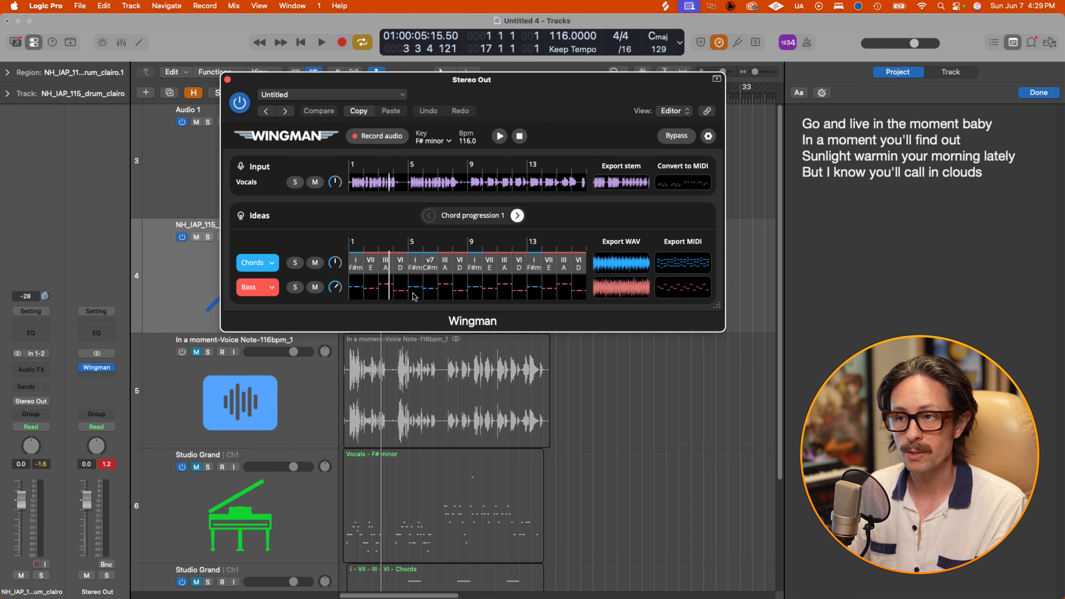
# Step: Export Wingman's chords and bass as WAV audio onto two new tracks below the last Studio Grand track
pyautogui.keyDown('ctrl'); pyautogui.keyDown('alt'); pyautogui.click(412, 431); pyautogui.keyUp('alt'); pyautogui.keyUp('ctrl')
pyautogui.keyDown('ctrl'); pyautogui.keyDown('alt'); pyautogui.click(413, 431); pyautogui.keyUp('alt'); pyautogui.keyUp('ctrl')
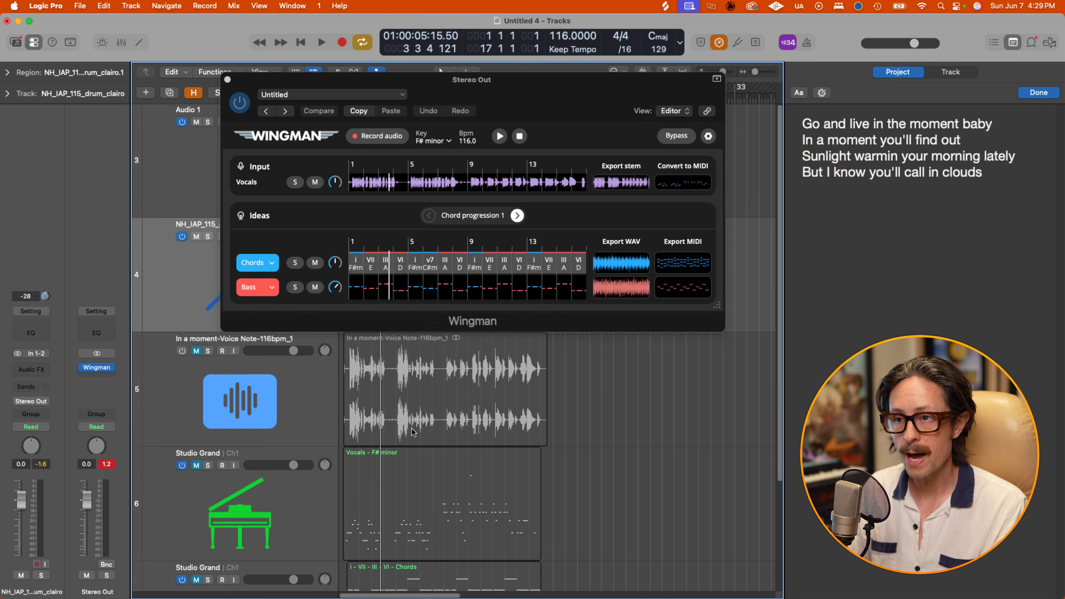
pyautogui.keyDown('ctrl'); pyautogui.keyDown('alt'); pyautogui.click(413, 431); pyautogui.keyUp('alt'); pyautogui.keyUp('ctrl')
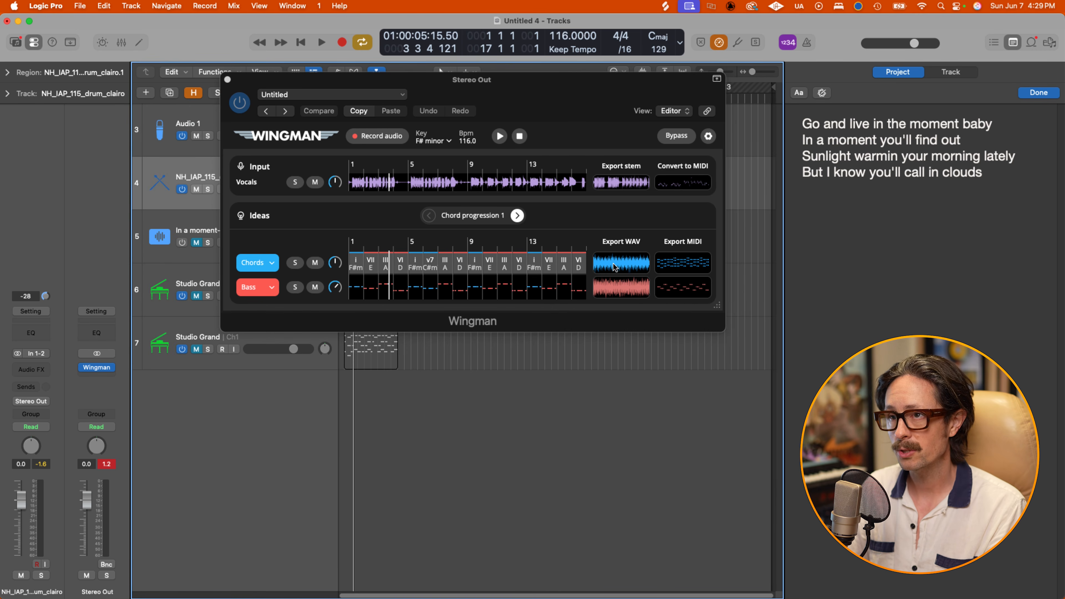
pyautogui.moveTo(614, 267); pyautogui.dragTo(349, 413)
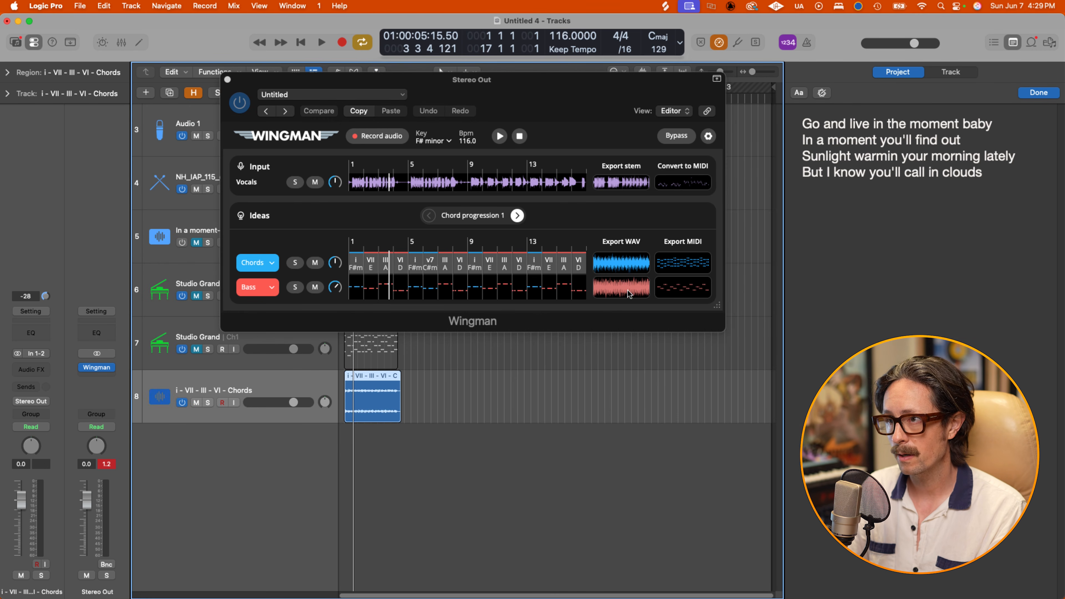
pyautogui.moveTo(629, 293); pyautogui.dragTo(350, 442)
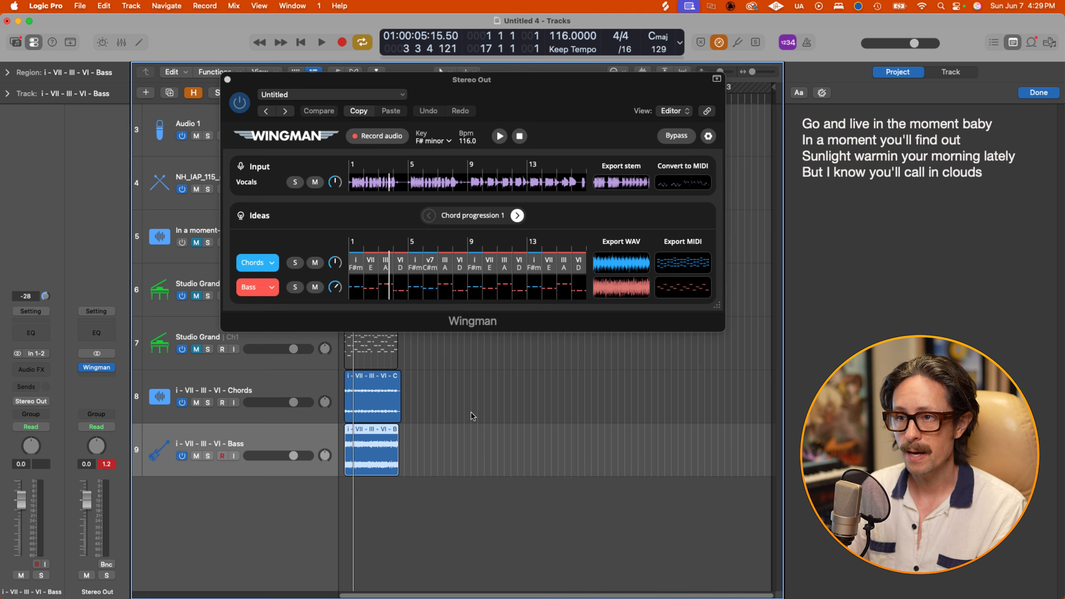
# Step: Close Wingman and replace the Piano instrument and its effects on the second Studio Grand track with Jun-6 V
pyautogui.click(227, 79)
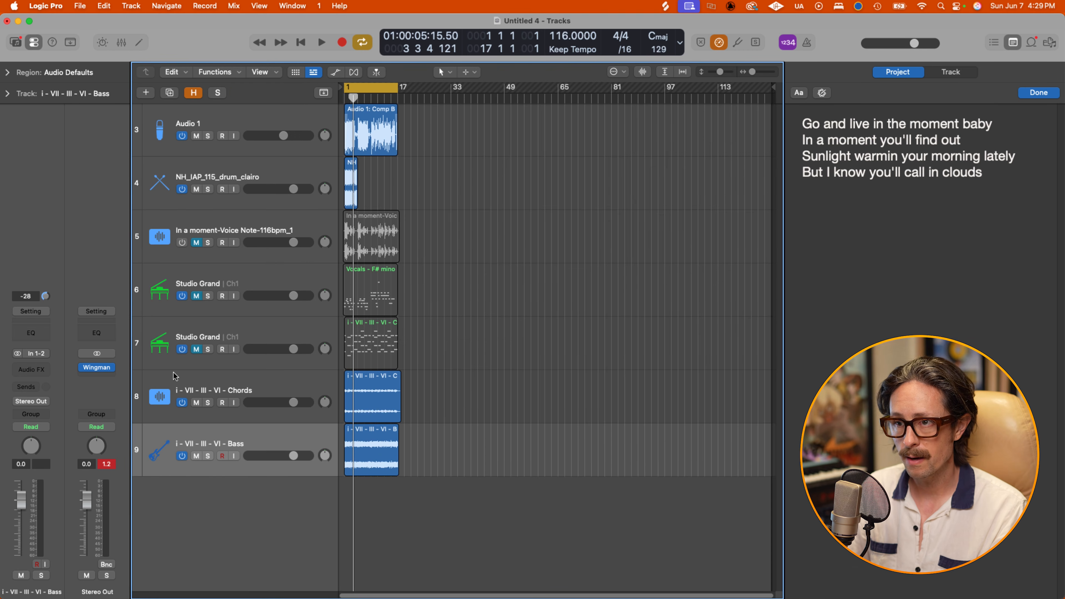
pyautogui.click(271, 319)
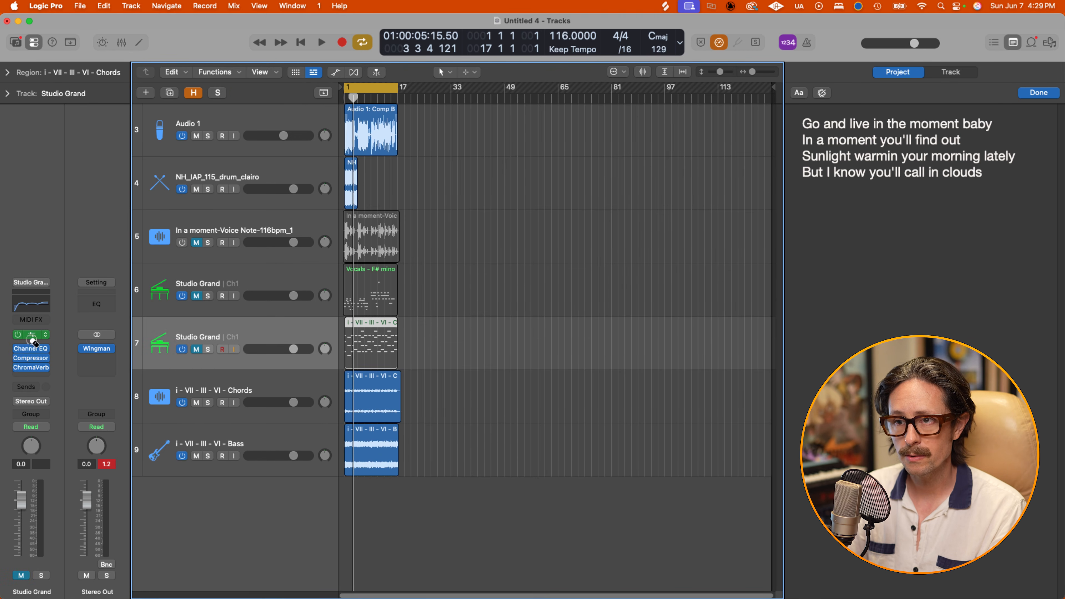
pyautogui.keyDown('shift'); pyautogui.keyDown('super'); pyautogui.click(31, 366); pyautogui.keyUp('super'); pyautogui.keyUp('shift')
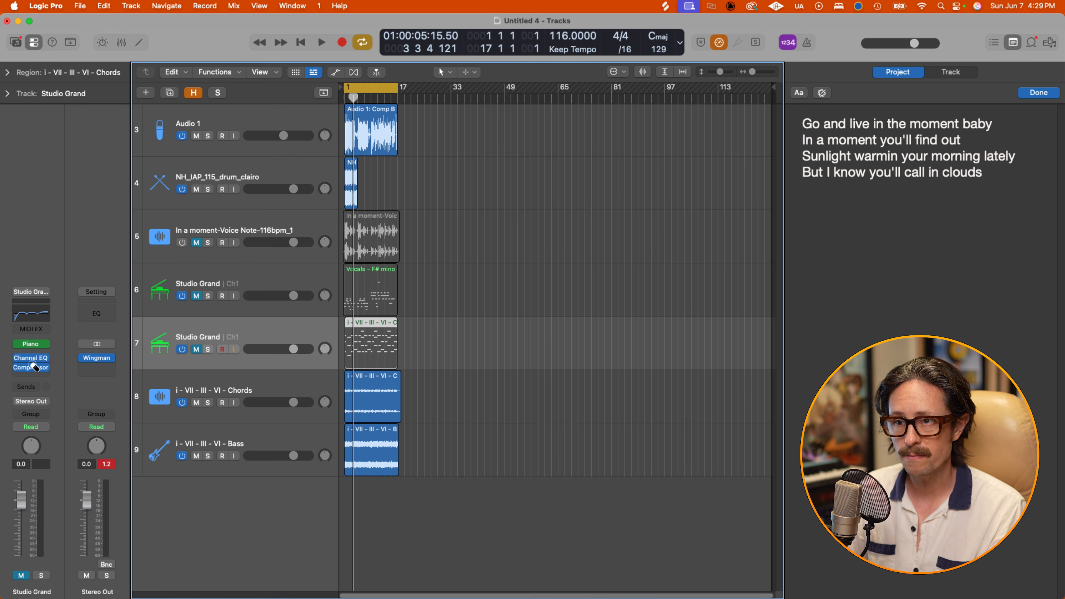
pyautogui.keyDown('shift'); pyautogui.keyDown('super'); pyautogui.click(33, 364); pyautogui.keyUp('super'); pyautogui.keyUp('shift')
pyautogui.keyDown('shift'); pyautogui.keyDown('super'); pyautogui.click(33, 365); pyautogui.keyUp('super'); pyautogui.keyUp('shift')
pyautogui.click(37, 355)
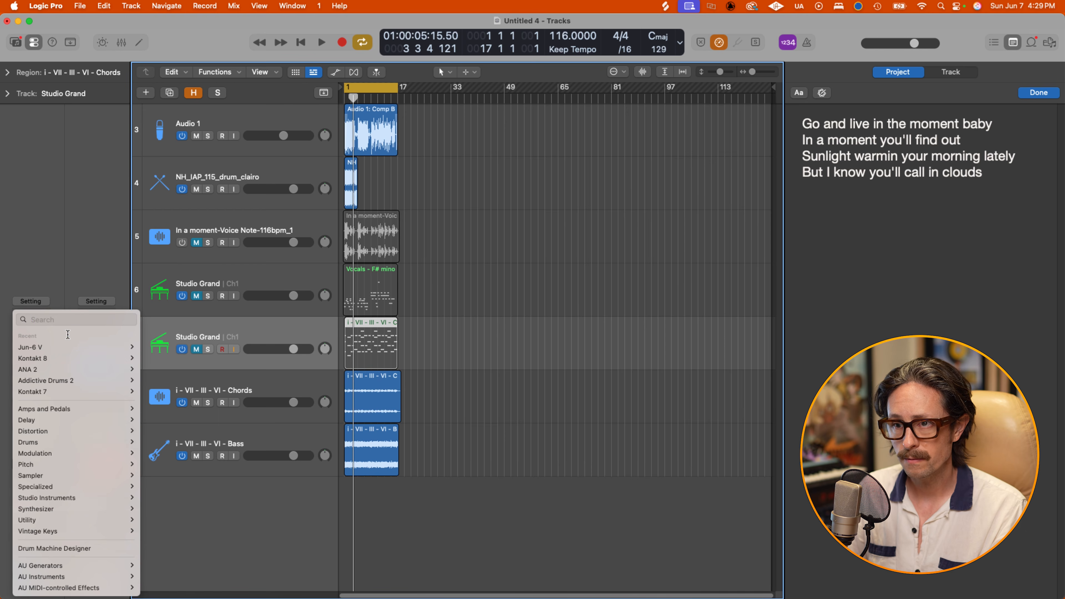
pyautogui.click(153, 350)
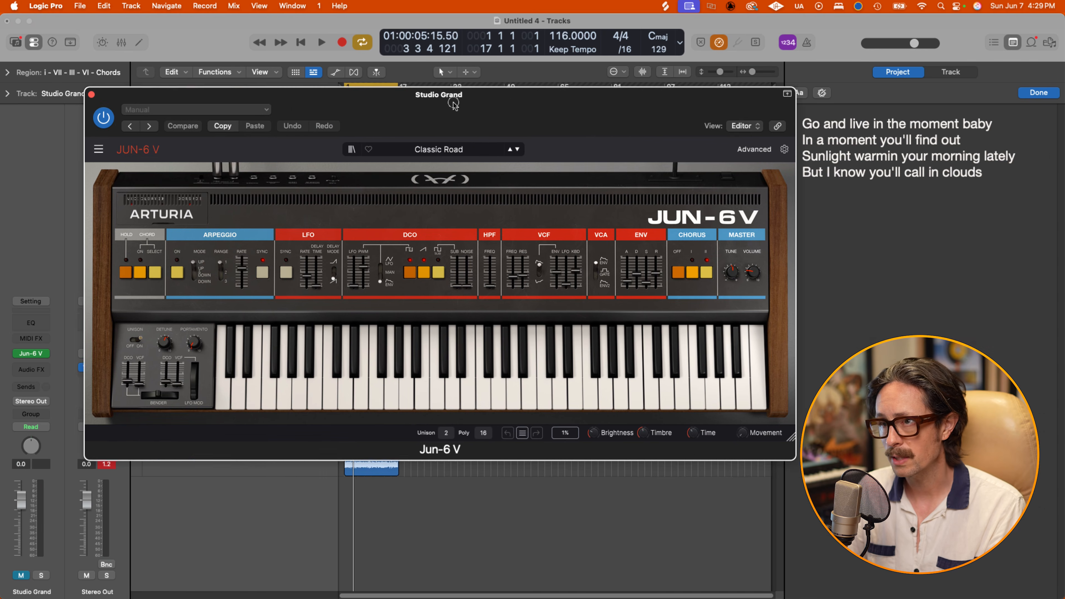
# Step: Load the 80s PWM Pad preset from Jun-6 V's Pad category
pyautogui.moveTo(453, 104); pyautogui.dragTo(442, 103)
pyautogui.click(438, 153)
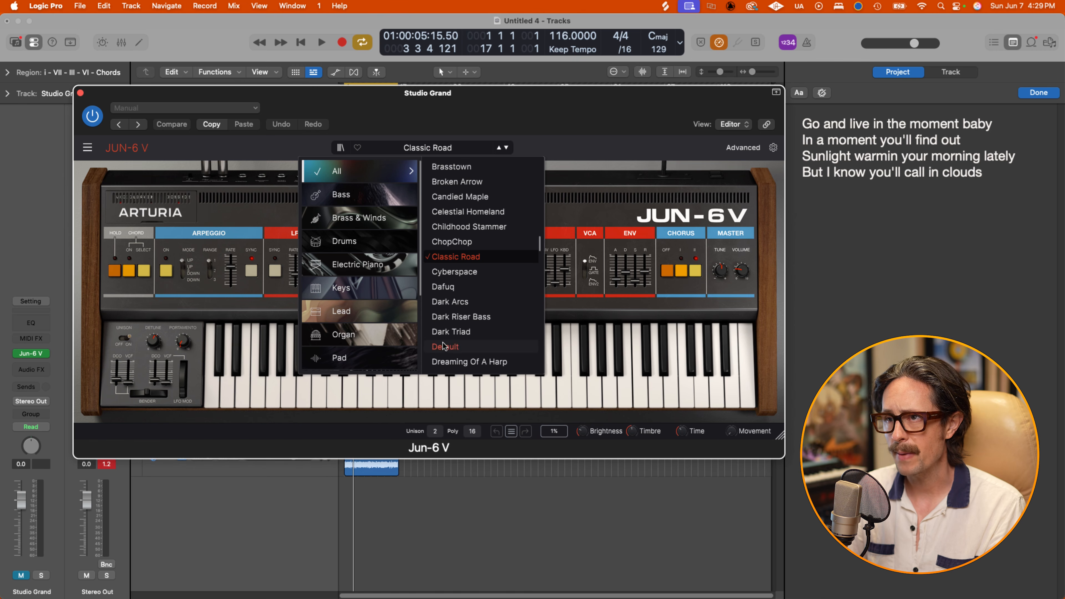
pyautogui.click(378, 356)
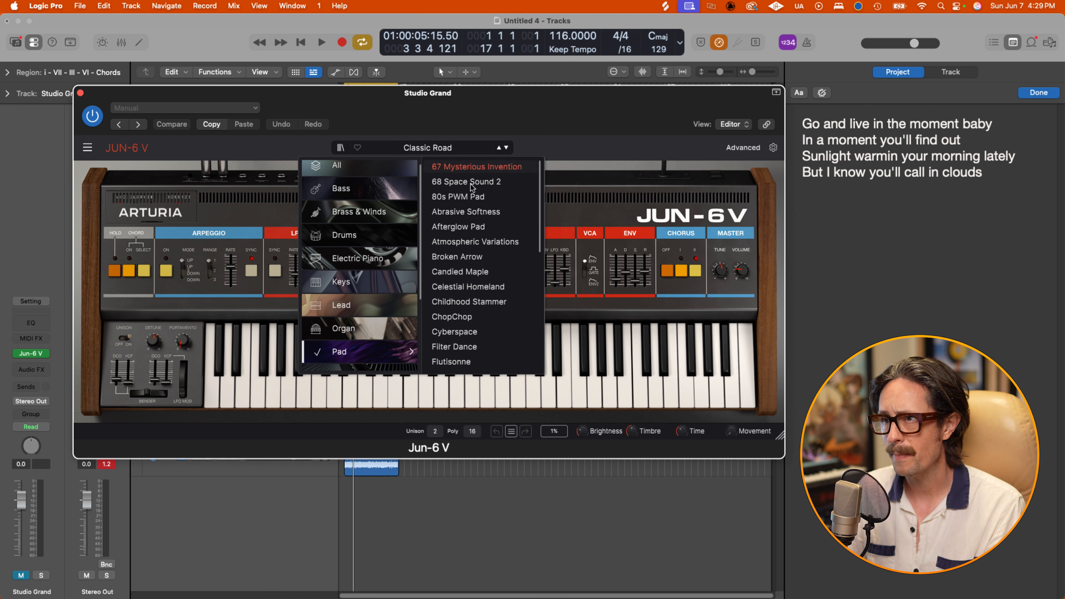
pyautogui.click(475, 195)
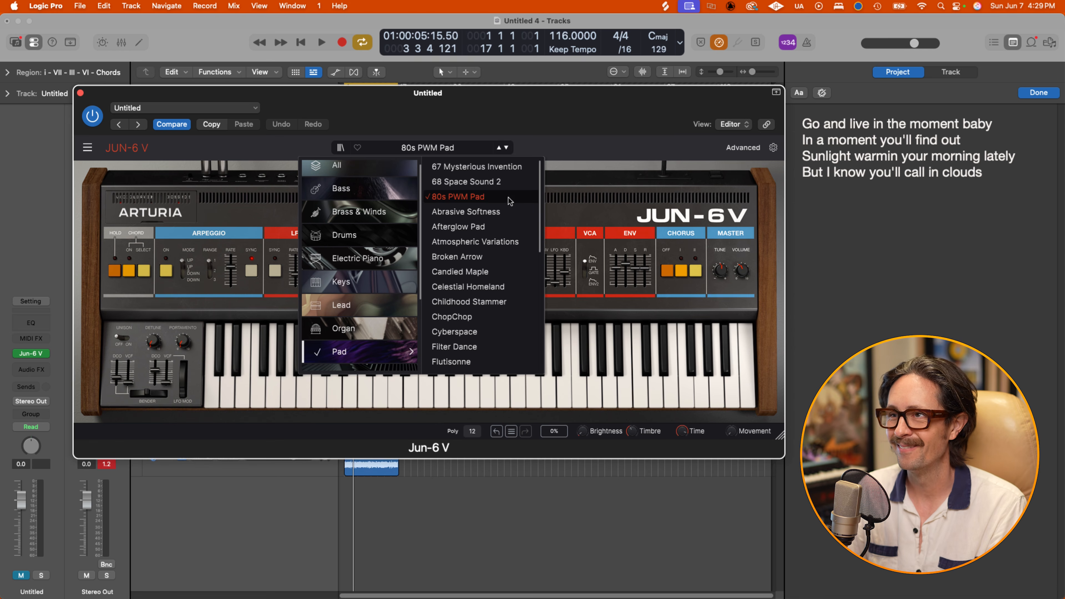
pyautogui.click(524, 202)
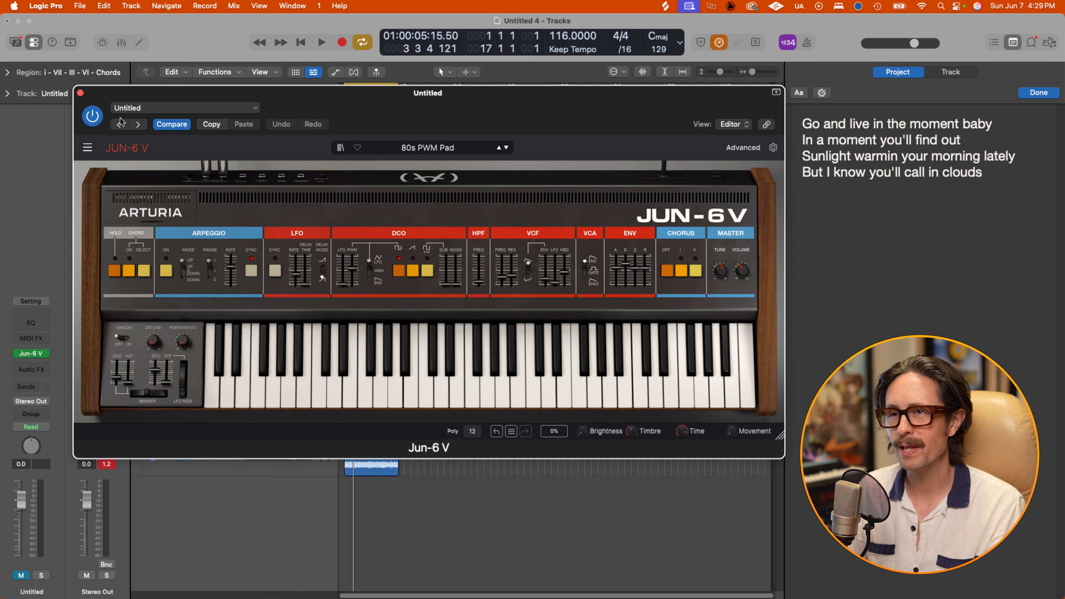
# Step: Close Jun-6 V, rename its track as Juno, and unmute it with its volume lowered to -10.2 dB
pyautogui.click(79, 93)
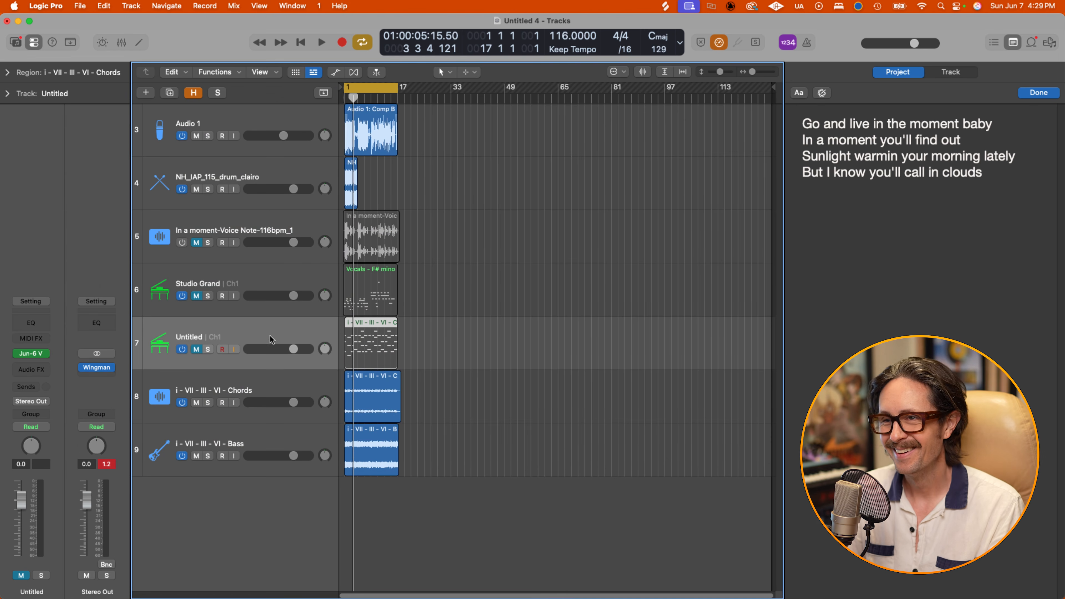
pyautogui.click(197, 349)
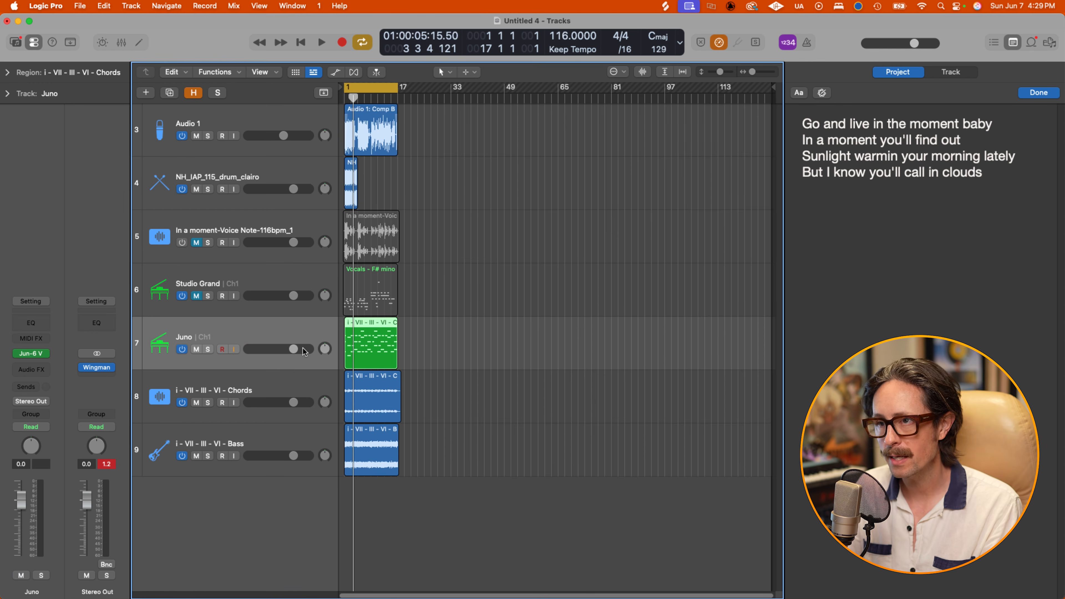
pyautogui.moveTo(305, 352); pyautogui.dragTo(280, 355)
# Step: Move the Chords and Bass audio tracks directly below NH_IAP_115_drum_clairo, with the Juno track below them
pyautogui.click(246, 396)
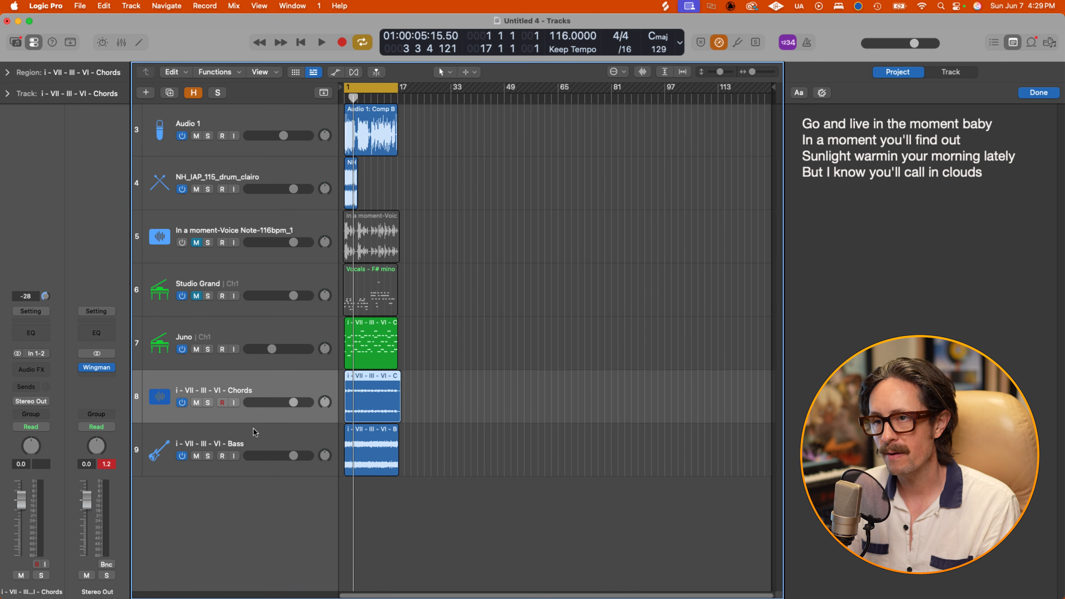
pyautogui.keyDown('shift'); pyautogui.click(259, 429); pyautogui.keyUp('shift')
pyautogui.moveTo(261, 391); pyautogui.dragTo(272, 210)
pyautogui.click(275, 434)
pyautogui.moveTo(276, 434); pyautogui.dragTo(275, 333)
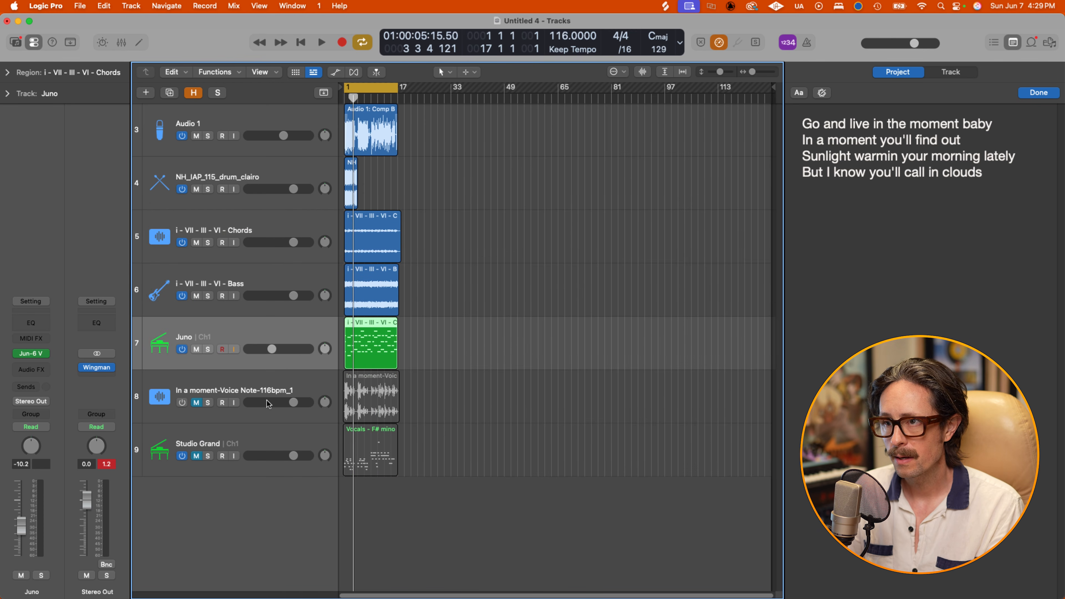
# Step: Delete the muted In a moment-Voice Note-116bpm_1 and Studio Grand tracks
pyautogui.click(265, 395)
pyautogui.keyDown('shift'); pyautogui.click(198, 433); pyautogui.keyUp('shift')
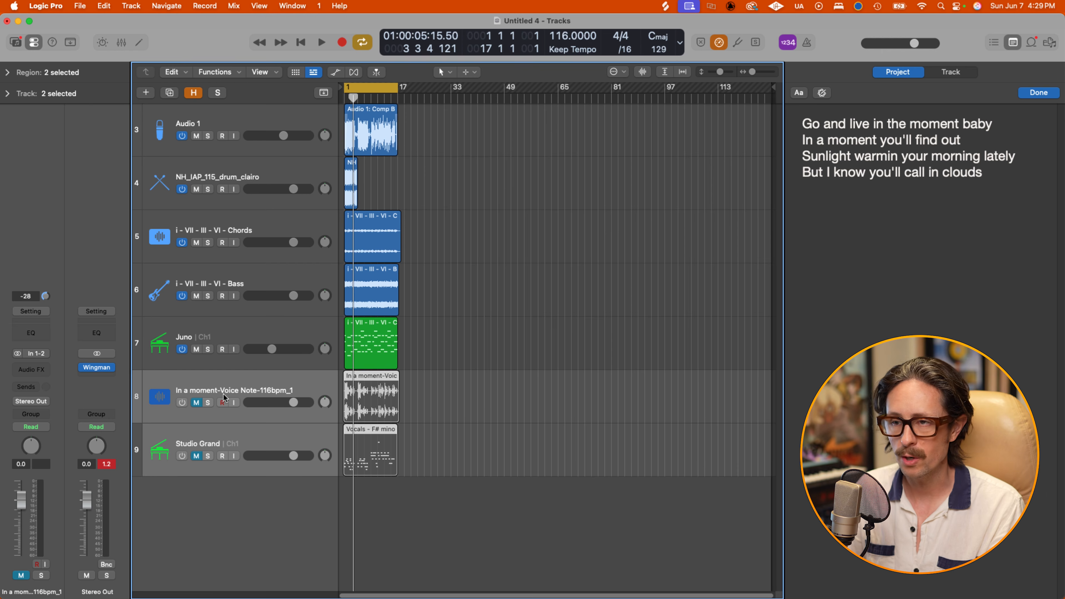
pyautogui.rightClick(243, 388)
pyautogui.click(298, 465)
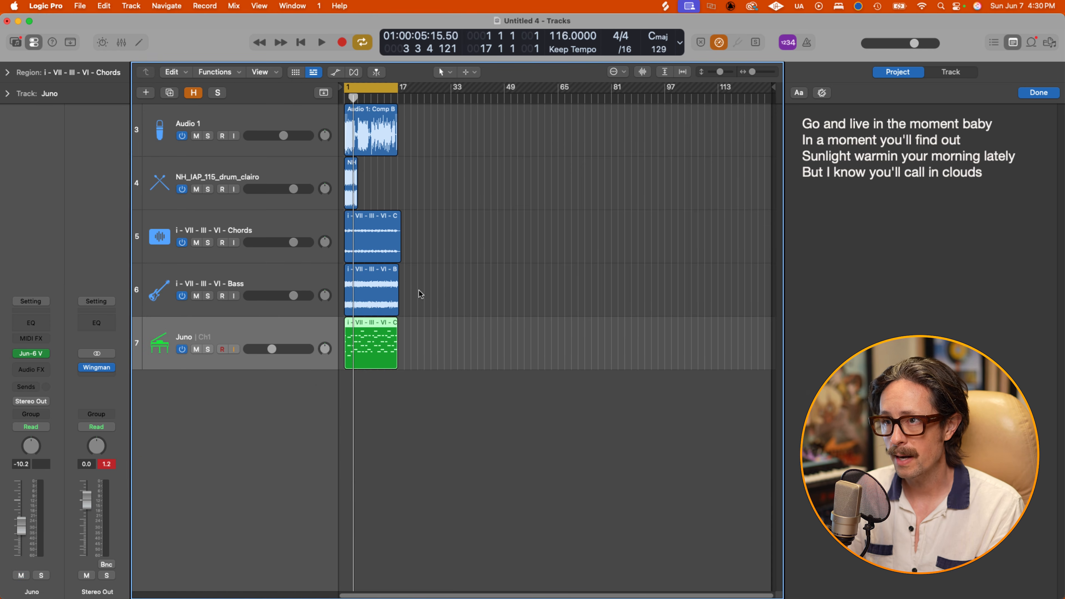
# Step: Repeat the NH_IAP_115_drum_clairo loop four times across the vocal's length and set its track volume to -0.9 dB during playback
pyautogui.moveTo(443, 132); pyautogui.dragTo(281, 456)
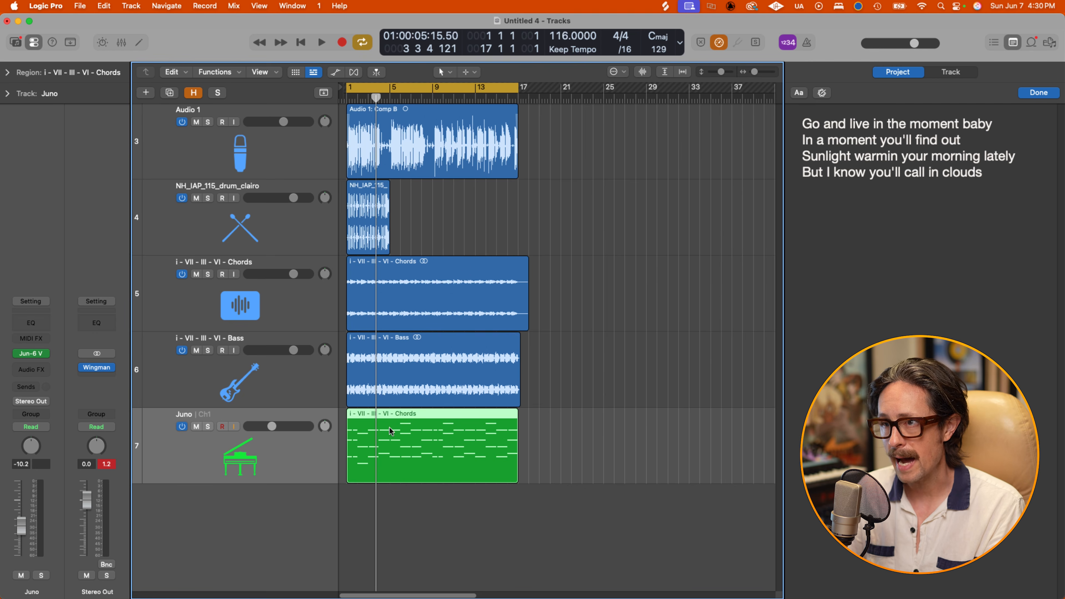
pyautogui.click(217, 294)
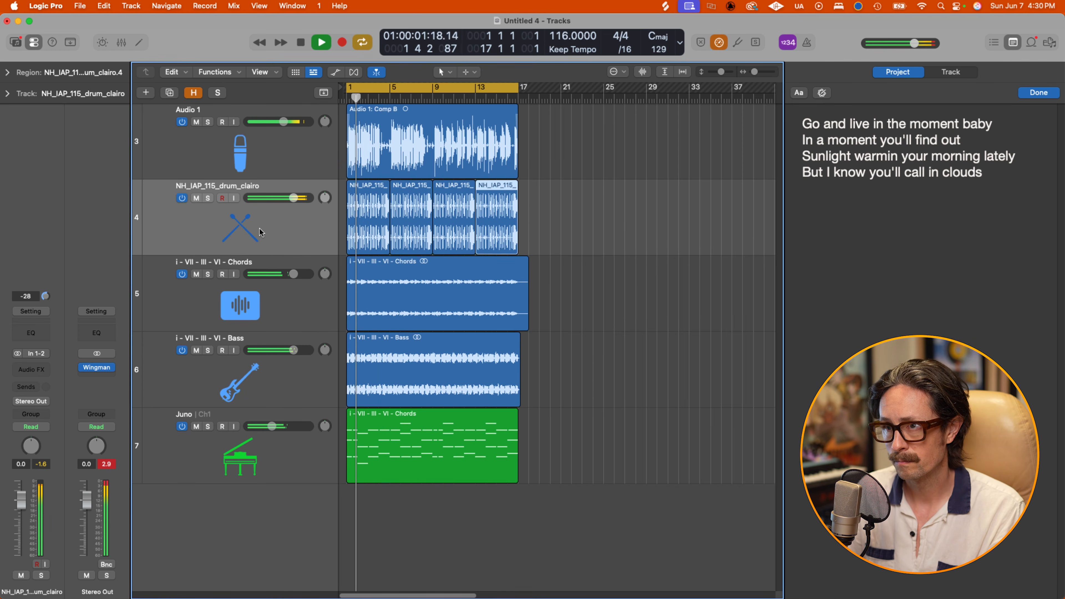
pyautogui.click(260, 232)
pyautogui.moveTo(294, 198); pyautogui.dragTo(289, 199)
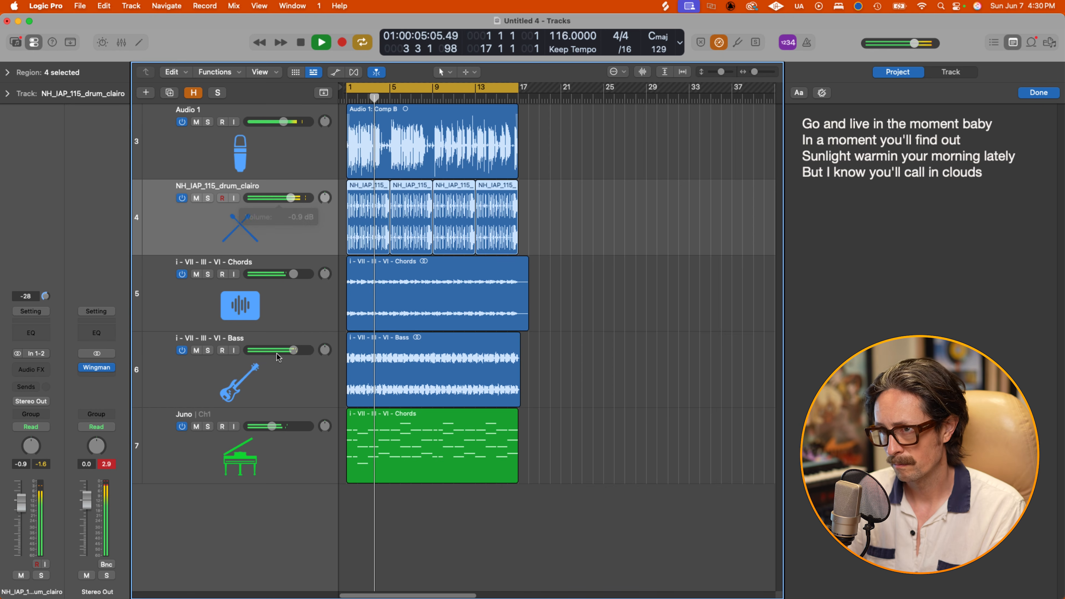
# Step: Lower the volume of the Chords audio track while listening to the mix, and stop playback
pyautogui.click(280, 402)
pyautogui.moveTo(294, 274); pyautogui.dragTo(270, 285)
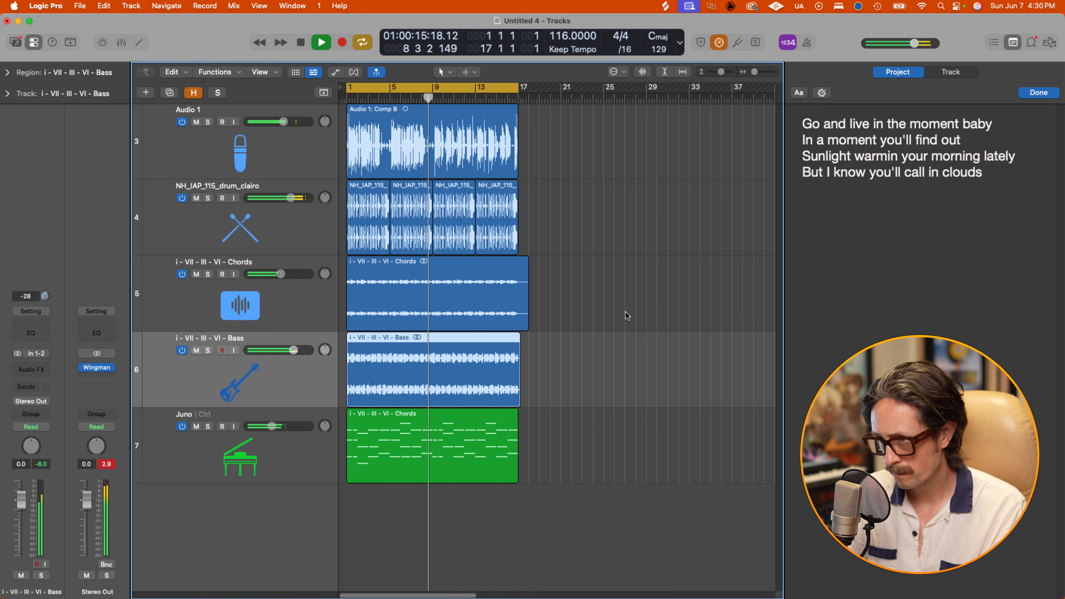
pyautogui.press('space')
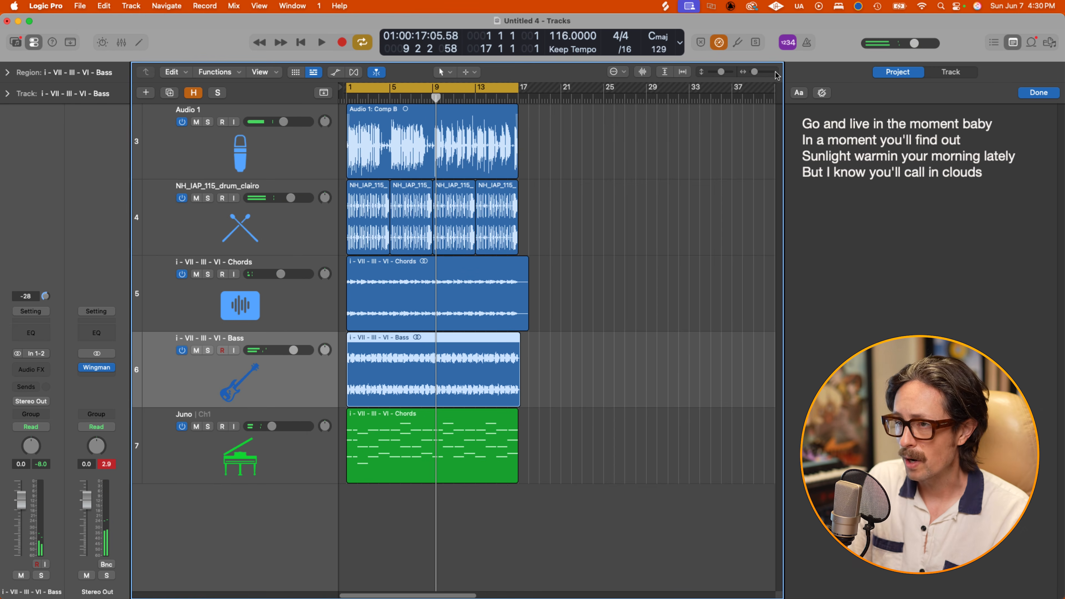
# Step: Switch to Splice and audition other 115 BPM drum loops, from NH_IAP_115_drum_clairo down to DSC_SYP_115_drum_loop_dodger_bottom
pyautogui.press('super+space')
pyautogui.write('splice')
pyautogui.press('Return')
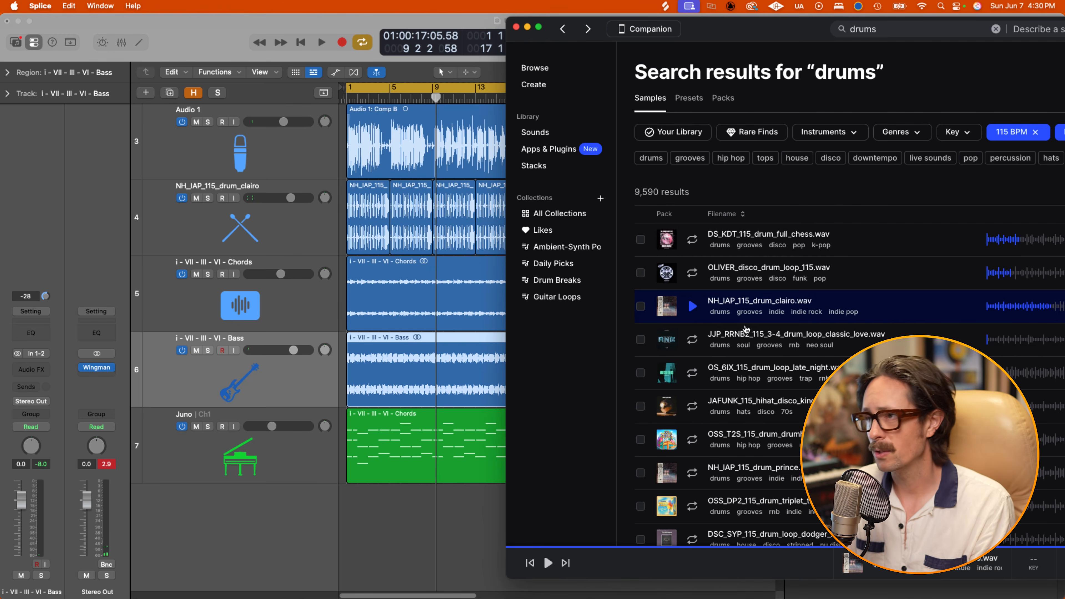
pyautogui.press('super+Tab')
pyautogui.press('super+Tab')
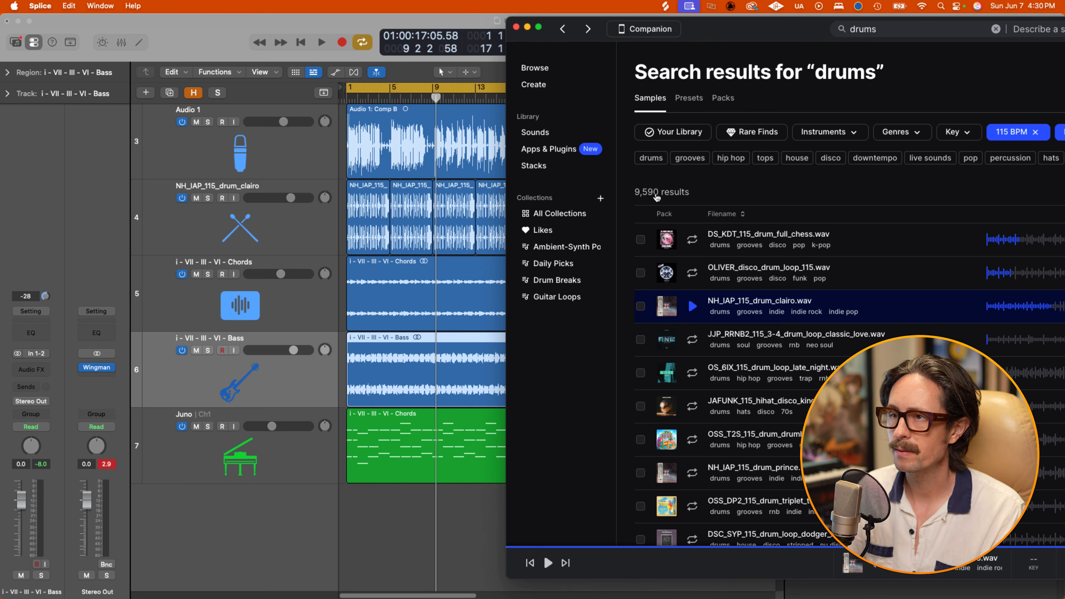
pyautogui.press('super+Tab')
pyautogui.press('super+Tab')
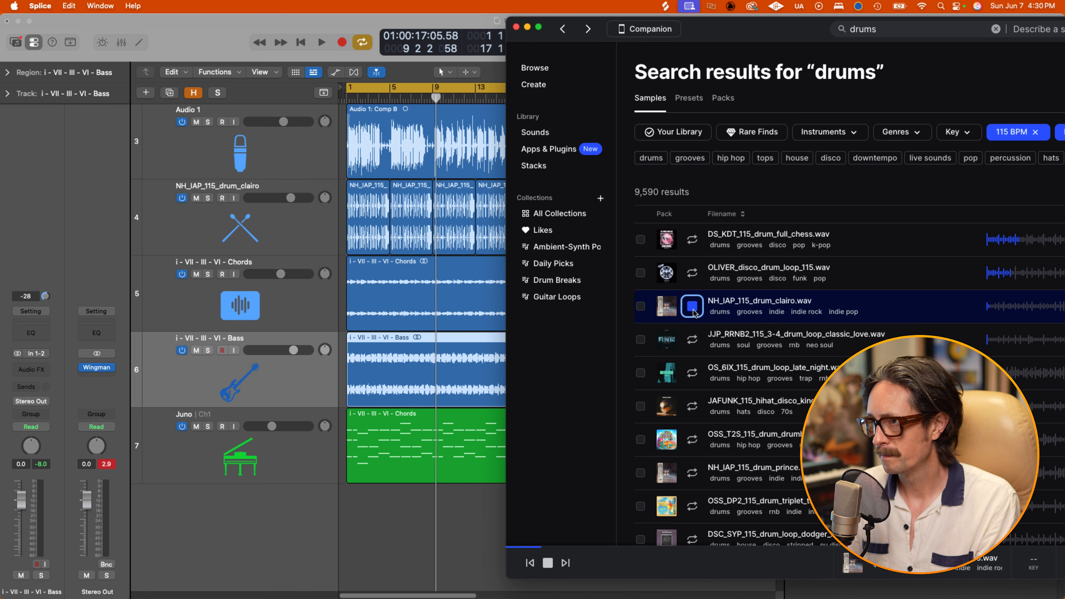
pyautogui.press('Down')
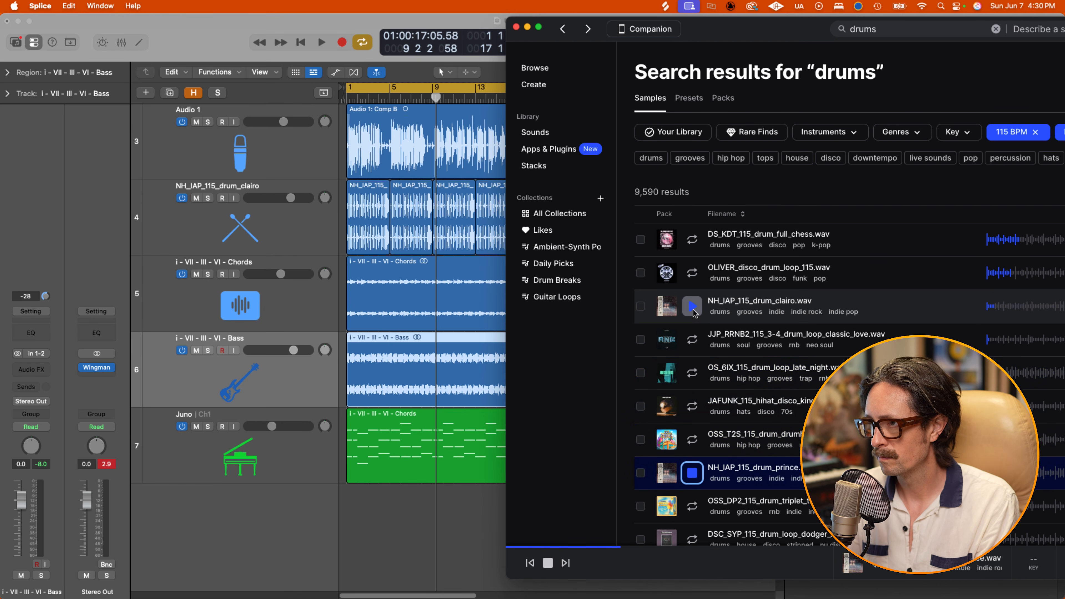
pyautogui.press('Down')
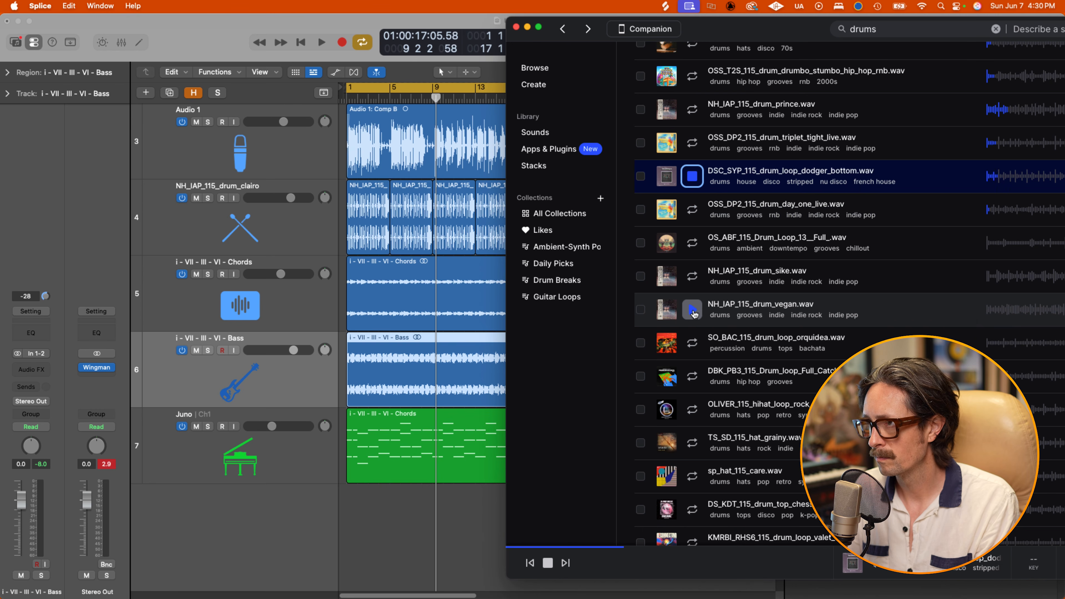
# Step: Add DSC_SYP_115_drum_loop_dodger_bottom from Splice below the clairo drums in Logic Pro, repeated four times, and mute the clairo track
pyautogui.doubleClick(766, 34)
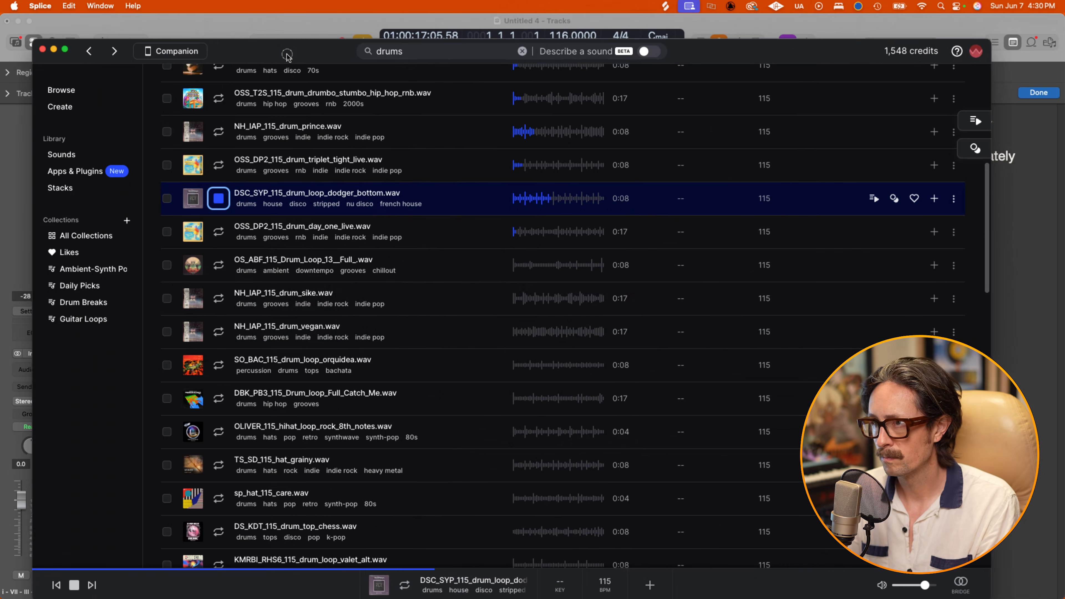
pyautogui.click(930, 198)
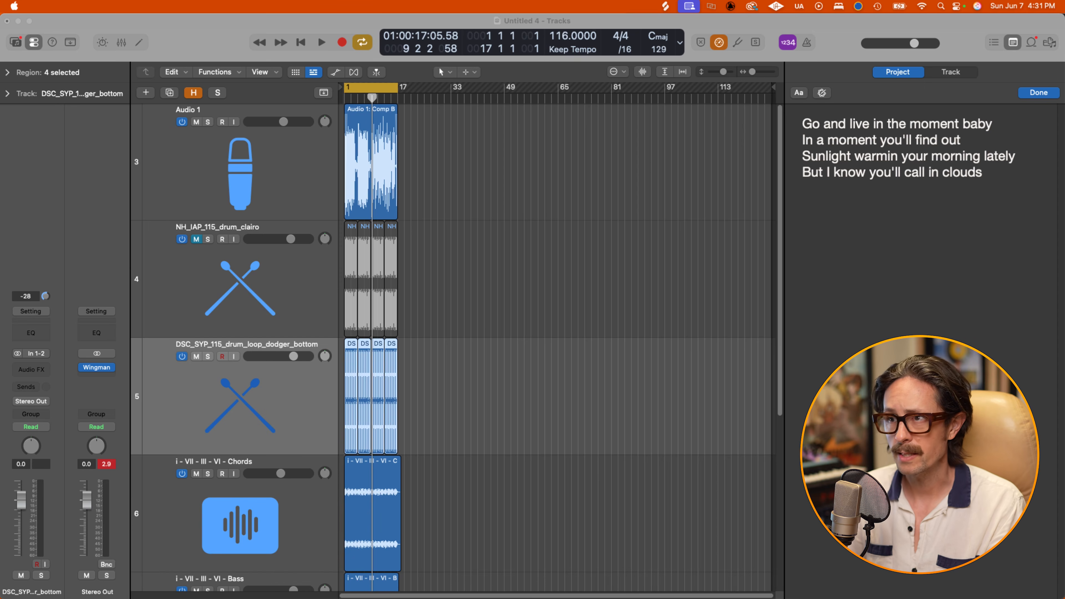
pyautogui.keyDown('ctrl'); pyautogui.keyDown('alt'); pyautogui.click(418, 332); pyautogui.keyUp('alt'); pyautogui.keyUp('ctrl')
pyautogui.keyDown('ctrl'); pyautogui.keyDown('alt'); pyautogui.click(425, 306); pyautogui.keyUp('alt'); pyautogui.keyUp('ctrl')
pyautogui.moveTo(435, 168); pyautogui.dragTo(256, 403)
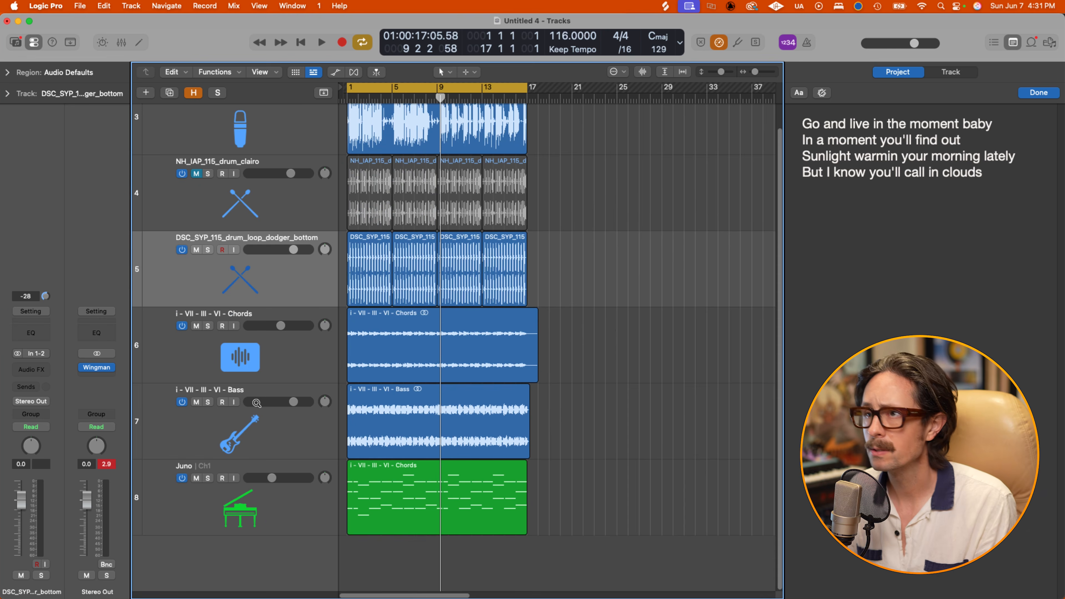
# Step: Raise the Bass audio track's volume slightly and lower the Chords audio track's volume slightly
pyautogui.click(212, 288)
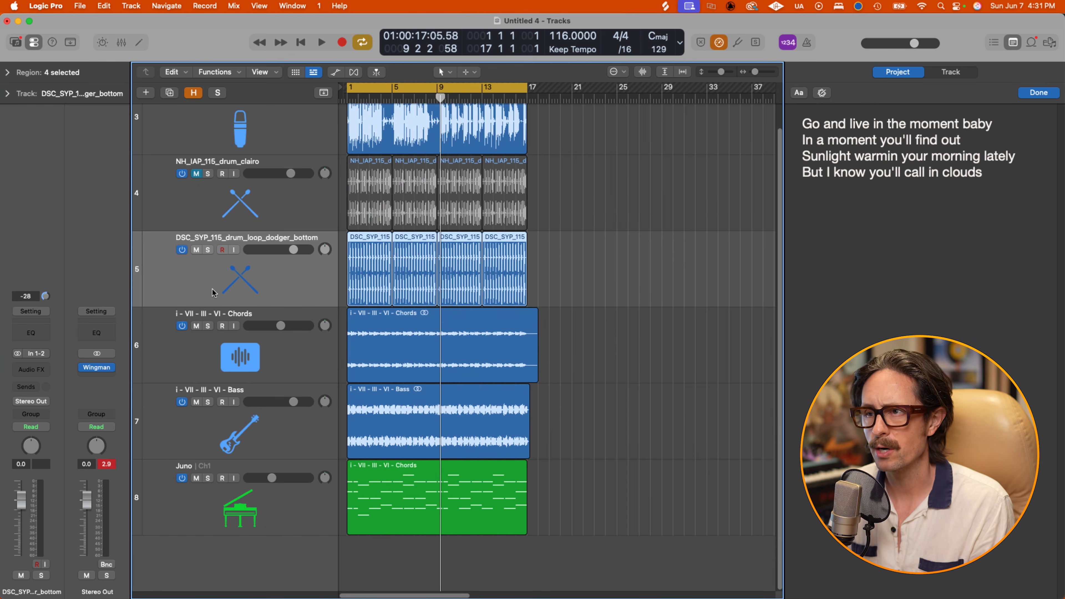
pyautogui.click(267, 344)
pyautogui.click(260, 425)
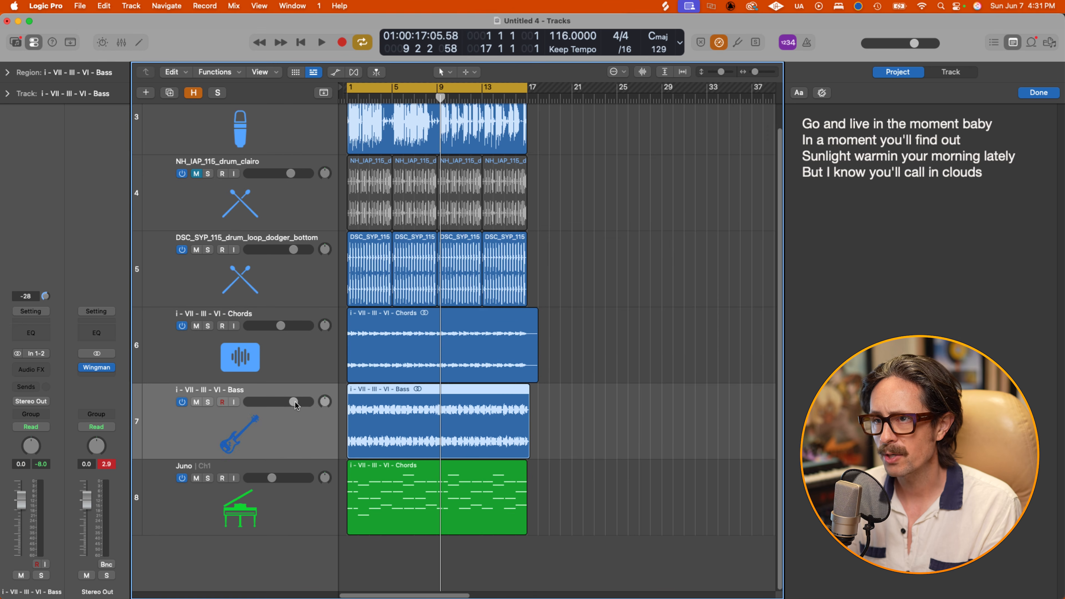
pyautogui.moveTo(295, 404); pyautogui.dragTo(297, 404)
pyautogui.moveTo(280, 326); pyautogui.dragTo(279, 326)
pyautogui.click(276, 502)
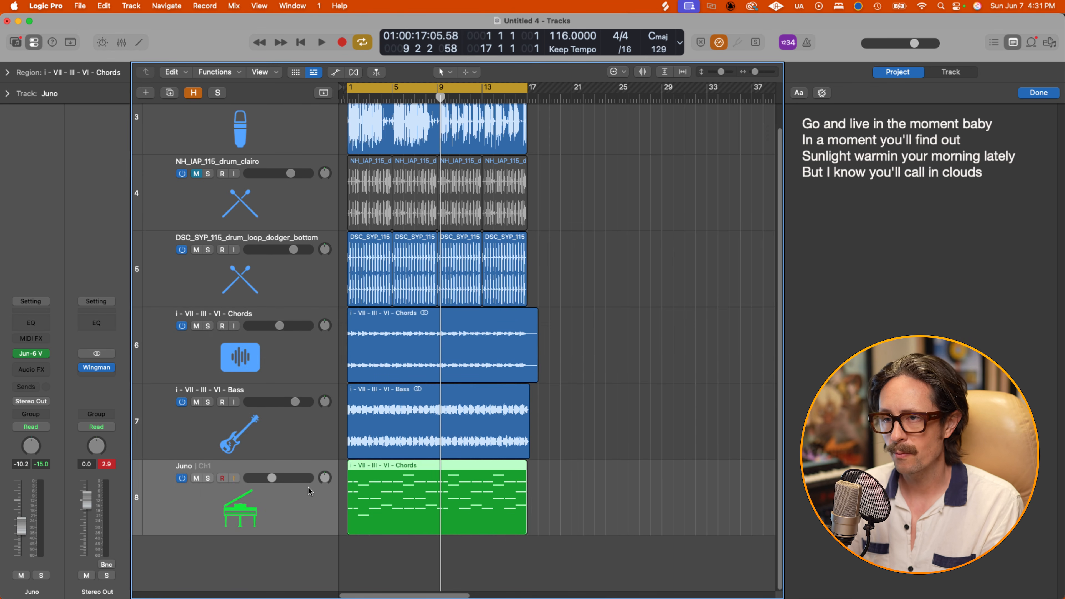
# Step: Insert the RVerb reverb as Mono->Stereo after MetaTune on the Audio 1 vocal track
pyautogui.scroll(2, 611, 206)
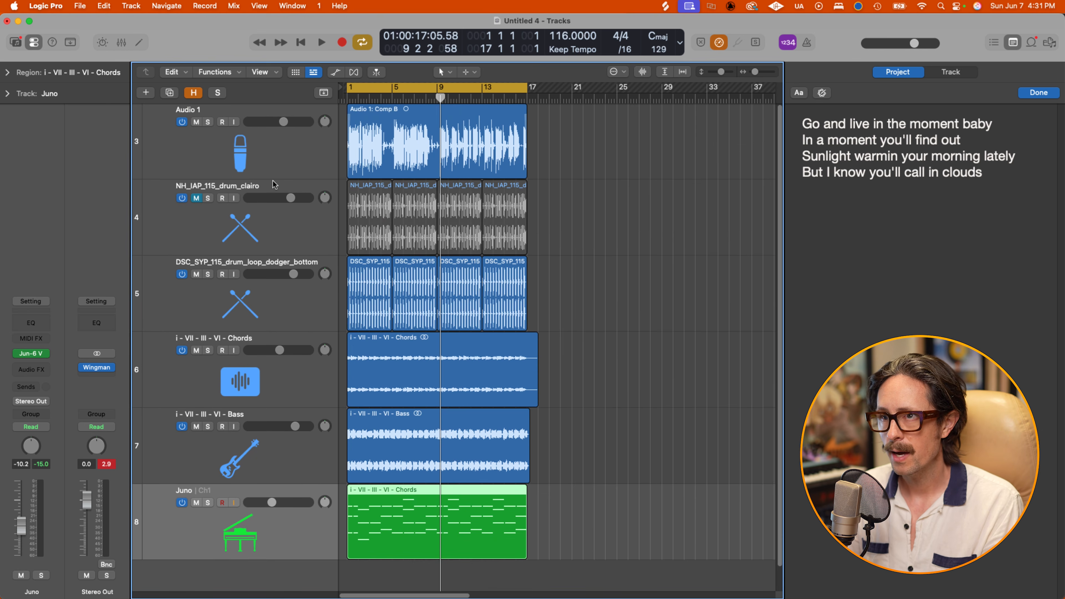
pyautogui.click(248, 156)
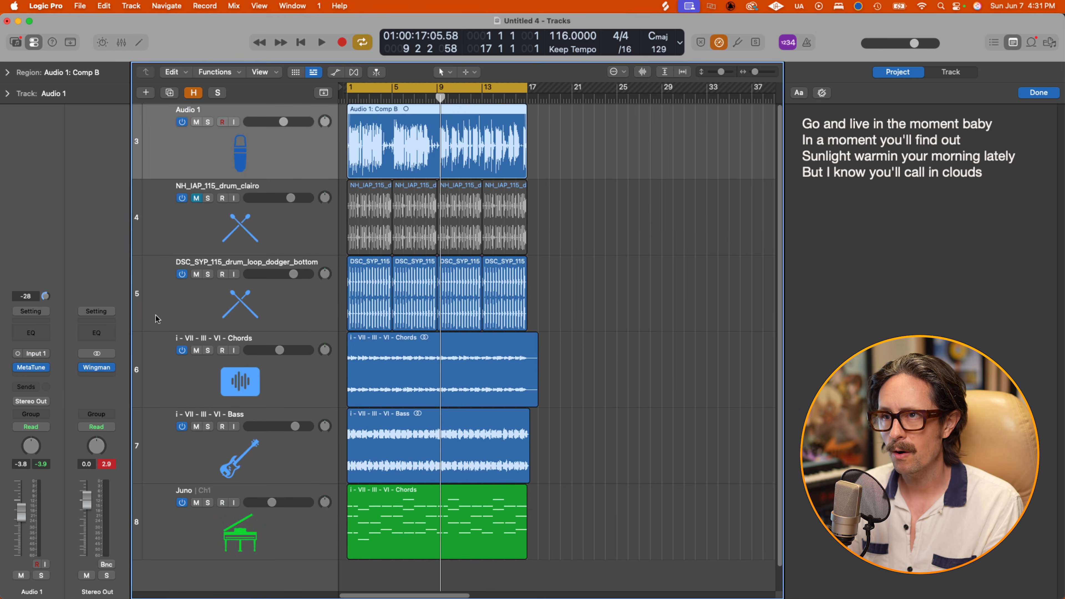
pyautogui.click(37, 380)
pyautogui.moveTo(69, 376)
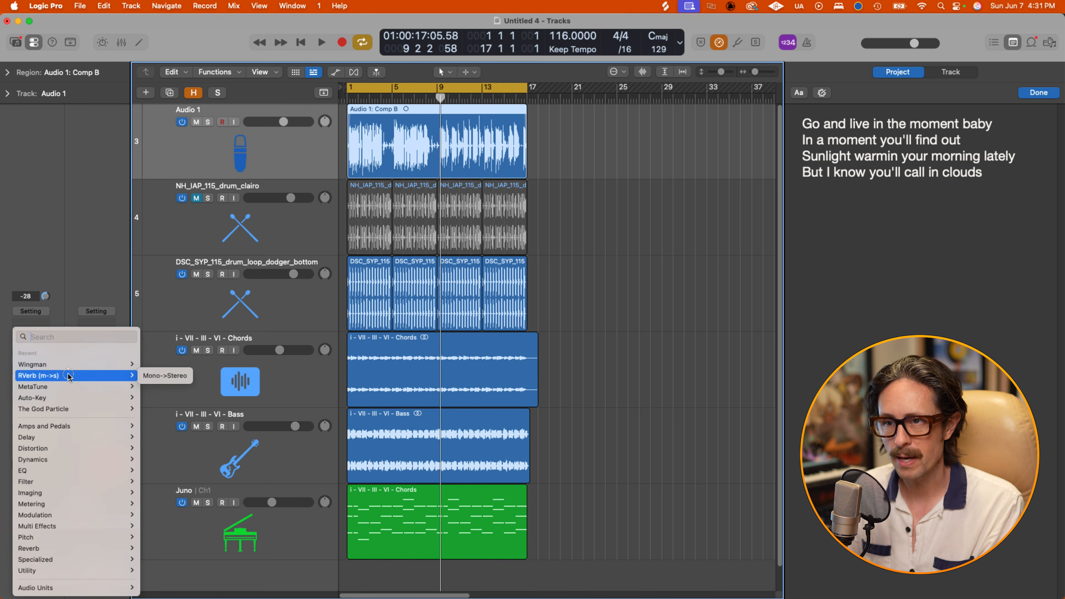
pyautogui.click(164, 375)
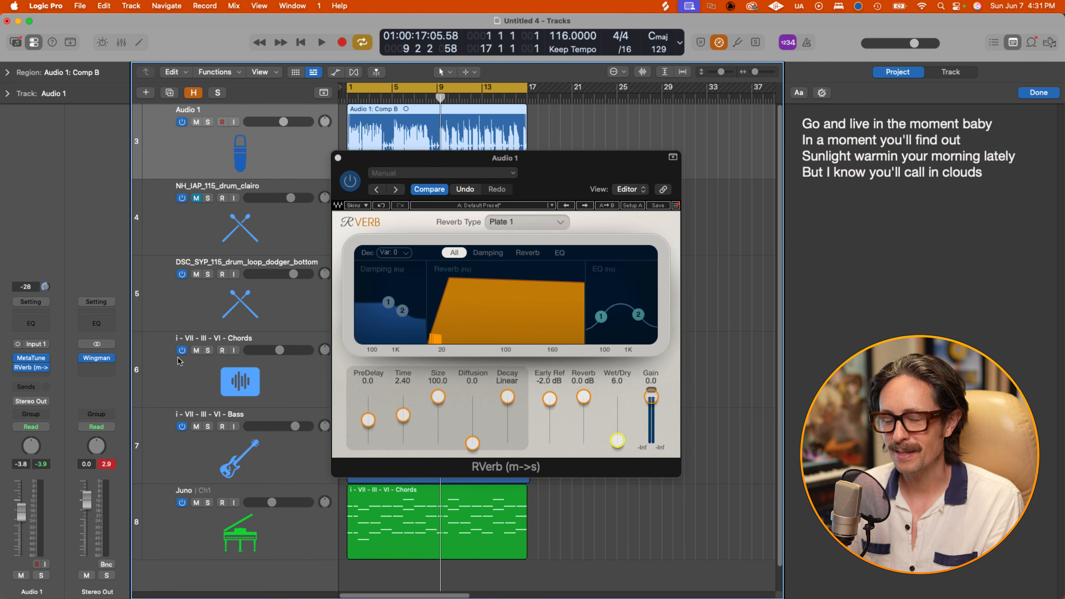
# Step: Insert The God Particle after Wingman on the Stereo Out channel
pyautogui.click(97, 370)
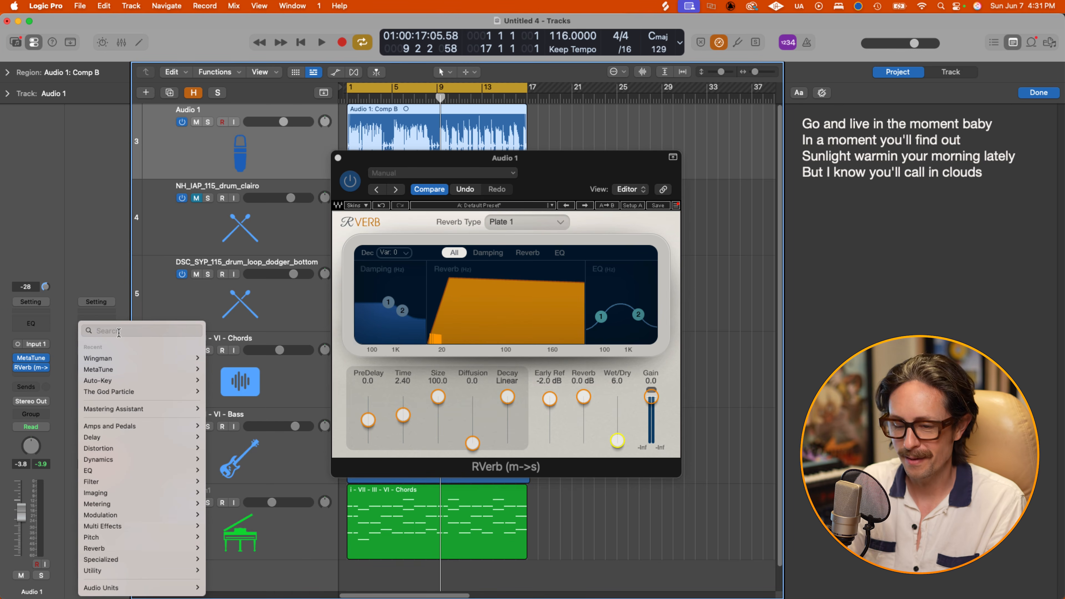
pyautogui.click(138, 391)
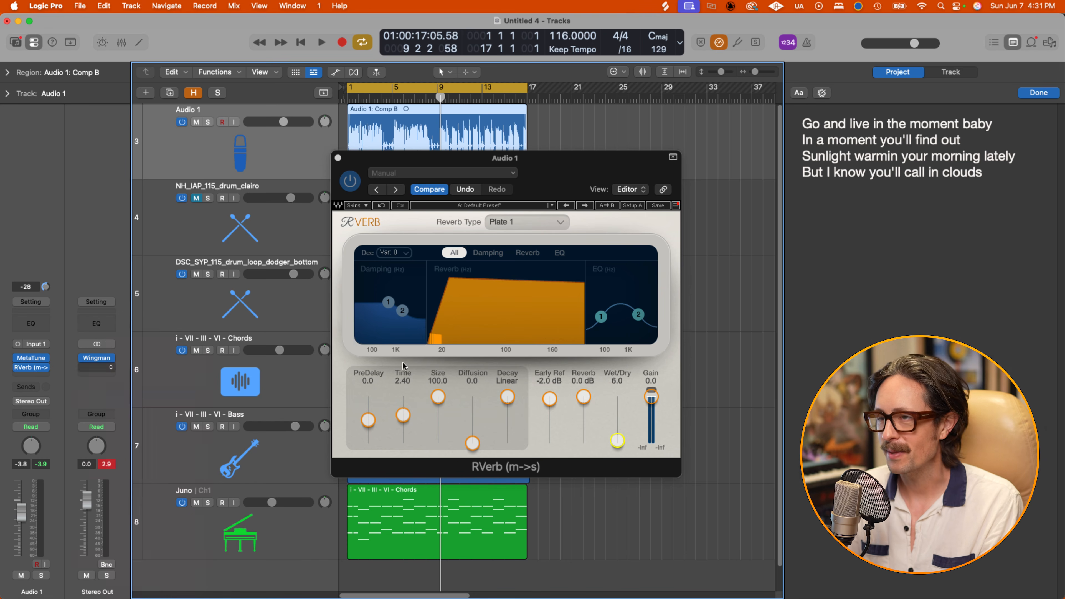
pyautogui.moveTo(523, 294); pyautogui.dragTo(521, 300)
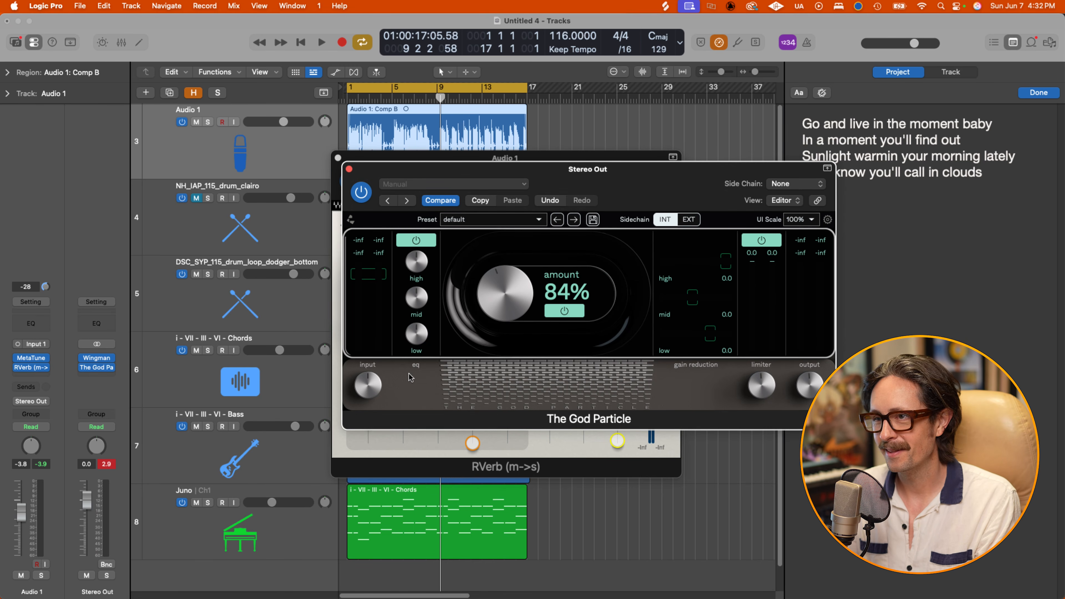
# Step: Play the song from the start to check The God Particle's input level, and close The God Particle and RVerb windows
pyautogui.press('space')
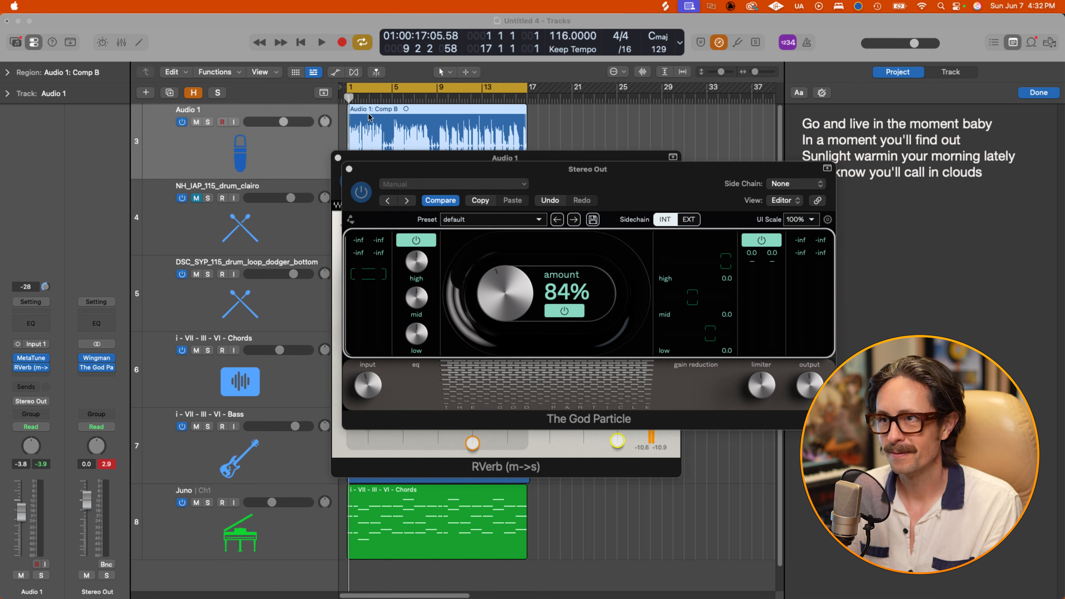
pyautogui.click(193, 38)
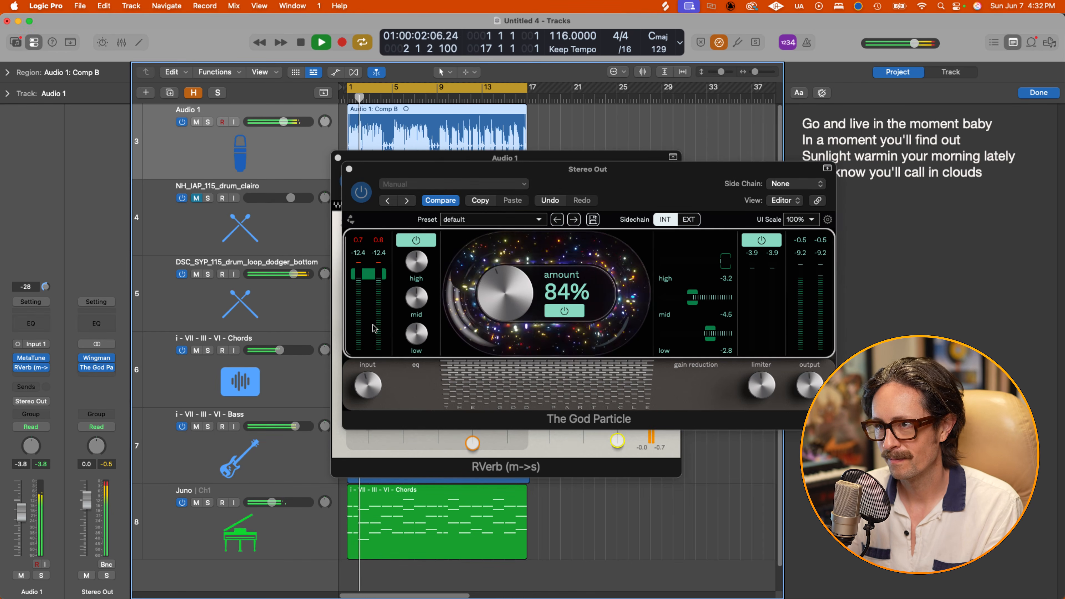
pyautogui.click(374, 284)
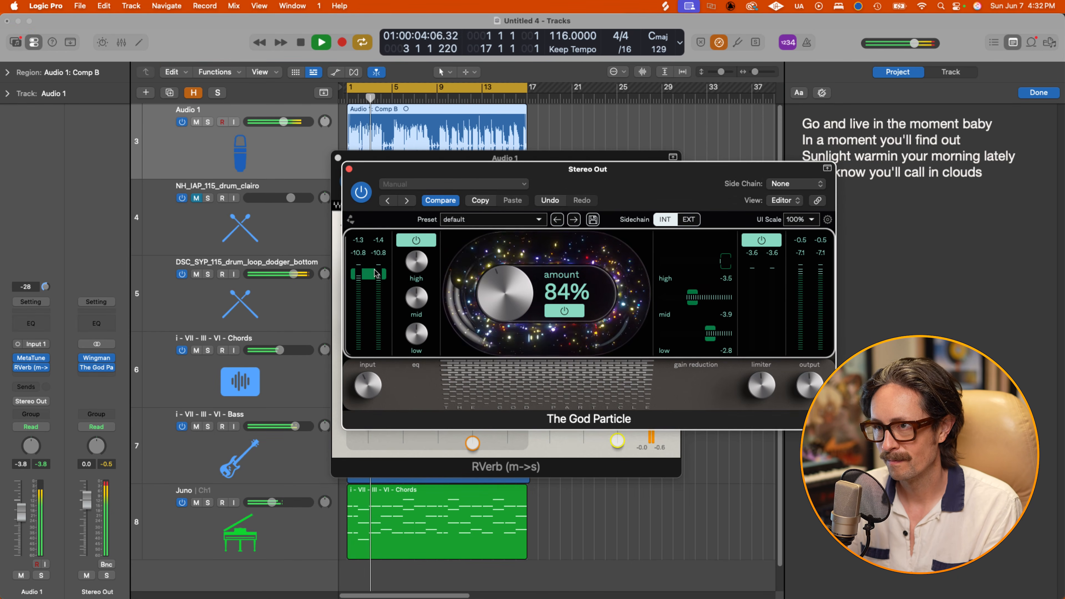
pyautogui.moveTo(371, 376); pyautogui.dragTo(371, 379)
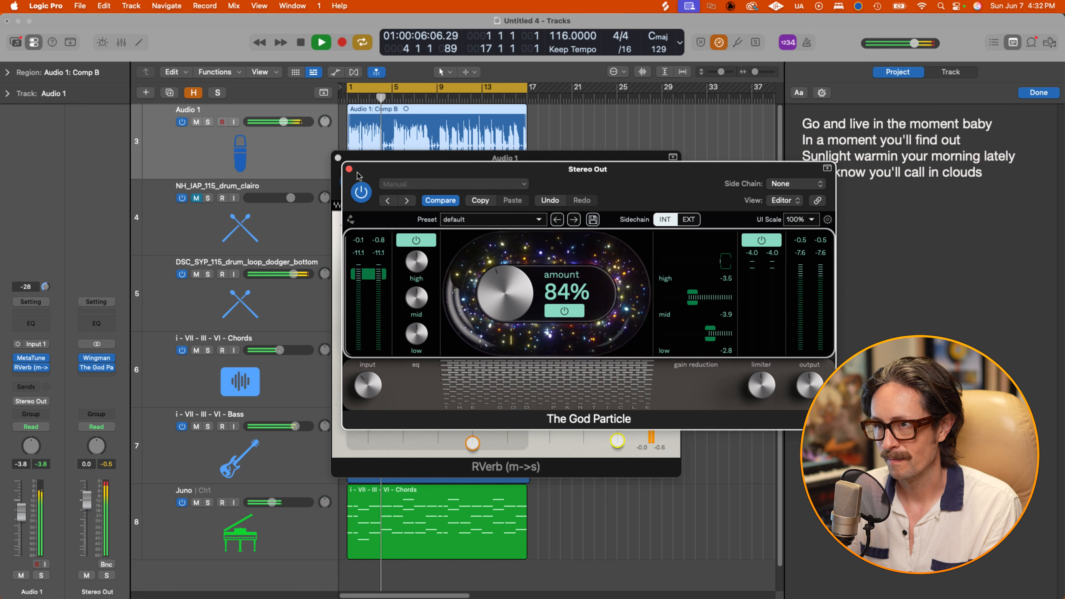
pyautogui.click(348, 168)
pyautogui.click(338, 159)
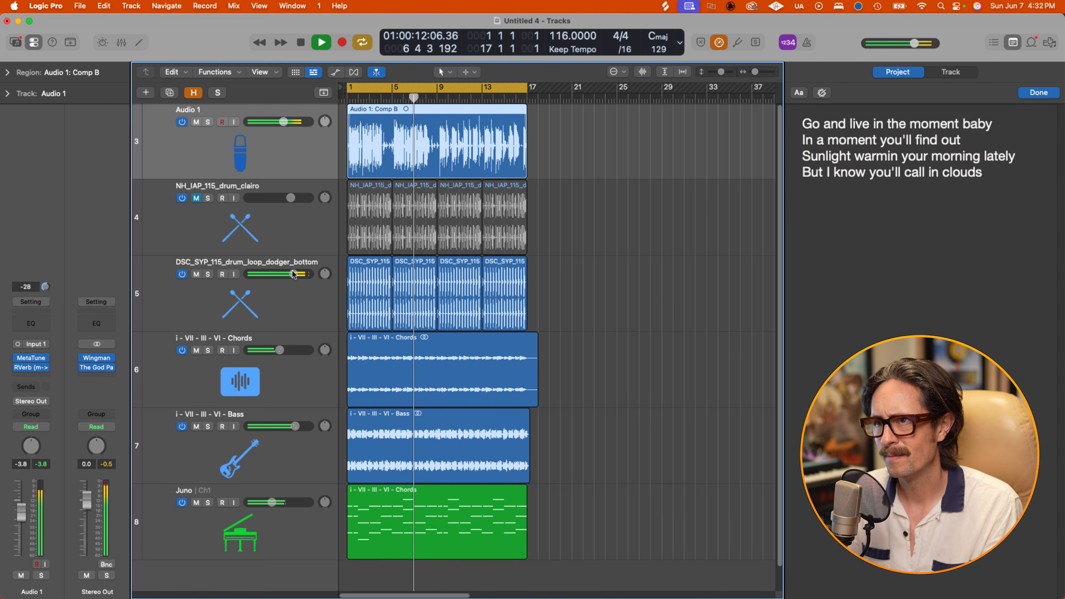
# Step: Raise the Audio 1 vocal's volume to -2.8 dB and set its RVerb Wet/Dry to 21.4
pyautogui.moveTo(283, 122); pyautogui.dragTo(285, 122)
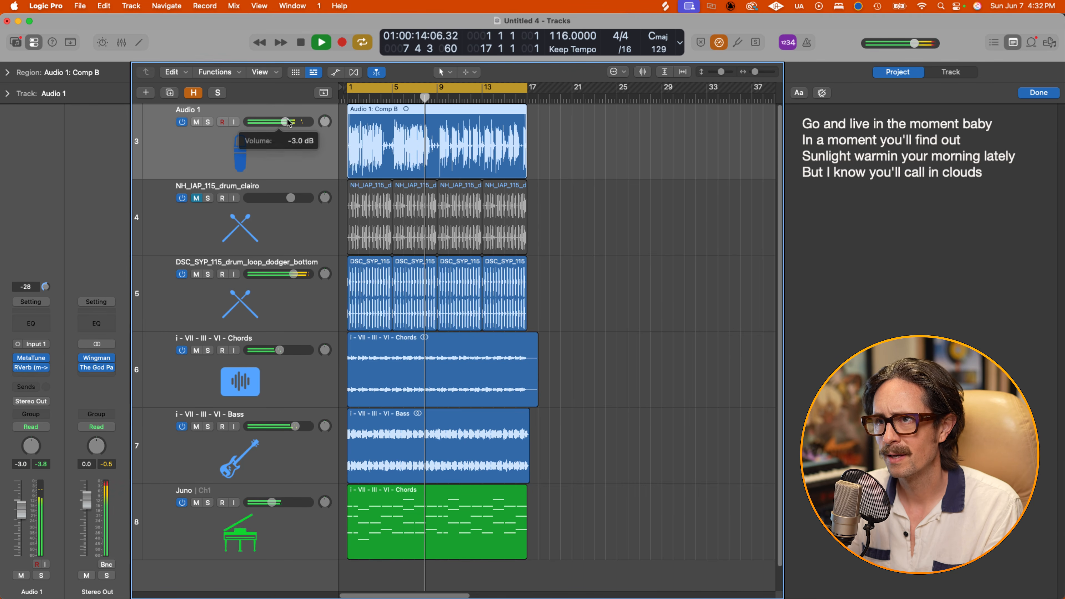
pyautogui.click(33, 367)
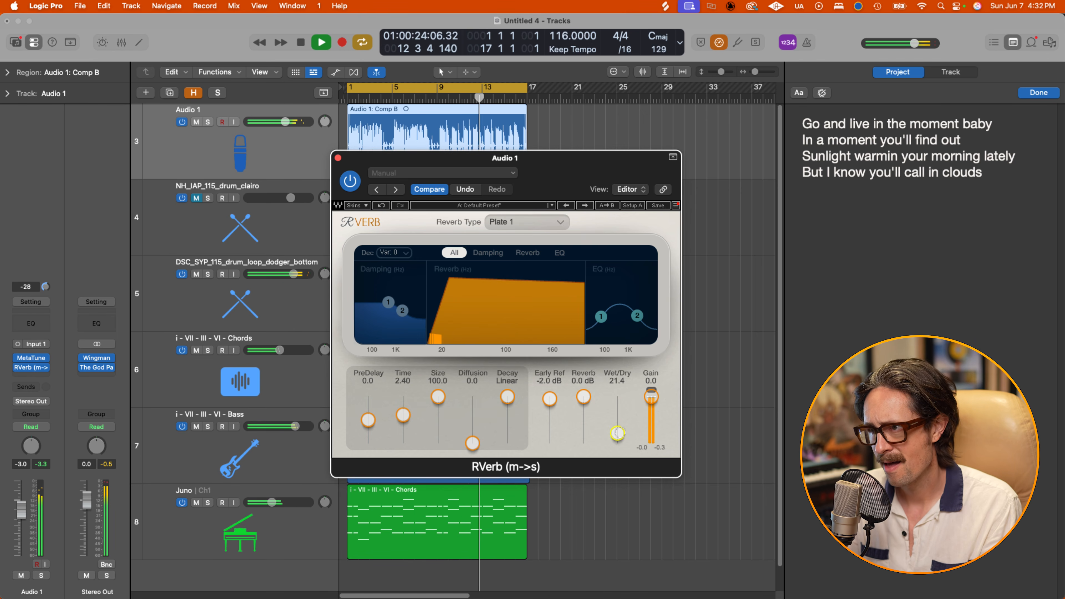
pyautogui.moveTo(286, 121); pyautogui.dragTo(286, 122)
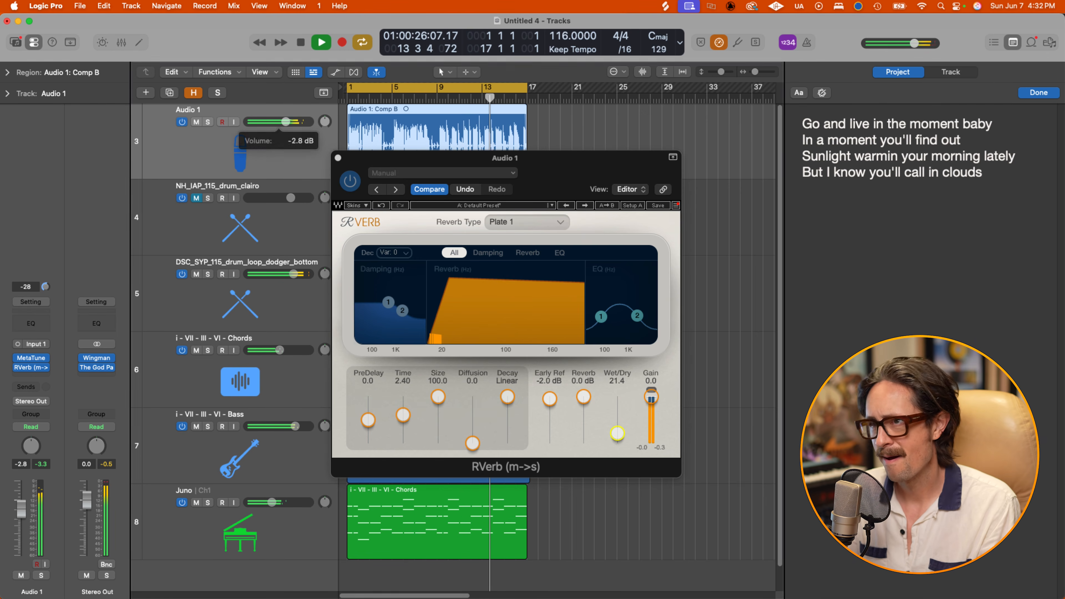
pyautogui.click(338, 159)
# Step: Fit the full arrangement in view, stop playback, and reopen Wingman on the Stereo Out channel
pyautogui.press('z')
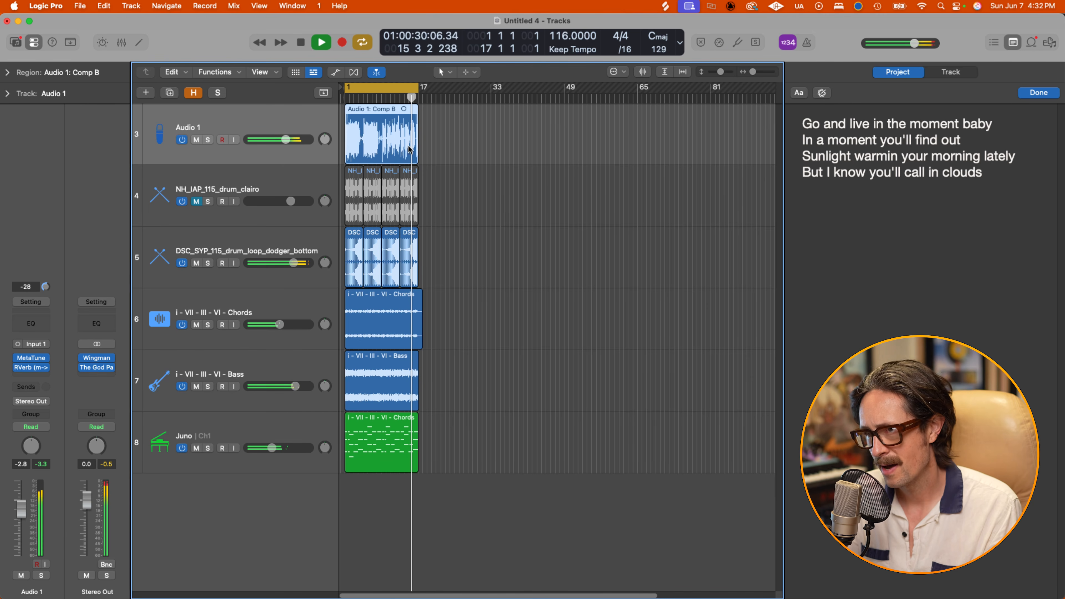
pyautogui.moveTo(463, 115); pyautogui.dragTo(291, 522)
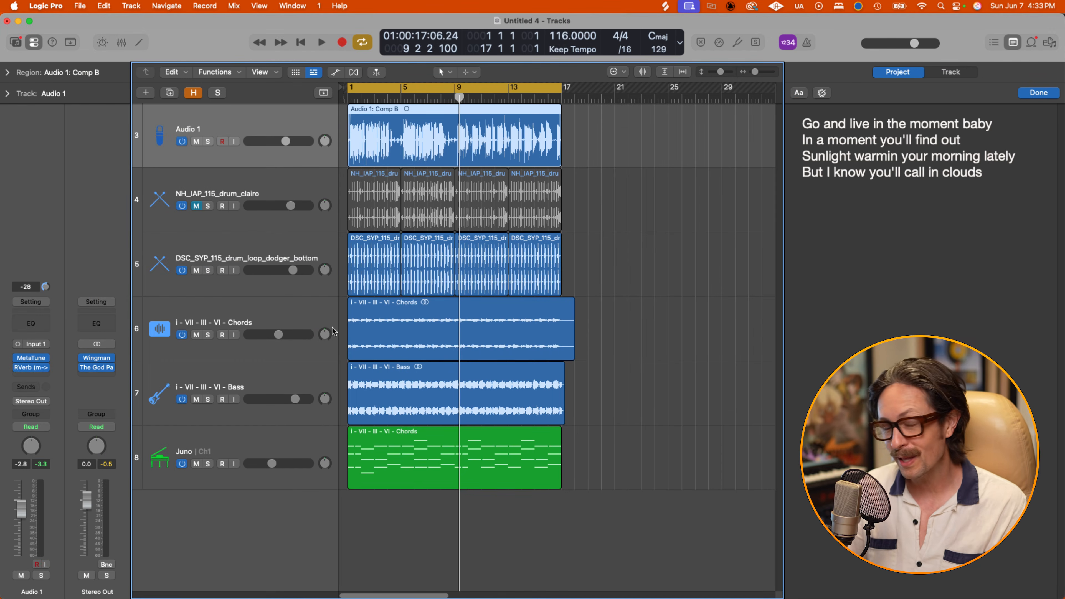
pyautogui.click(100, 358)
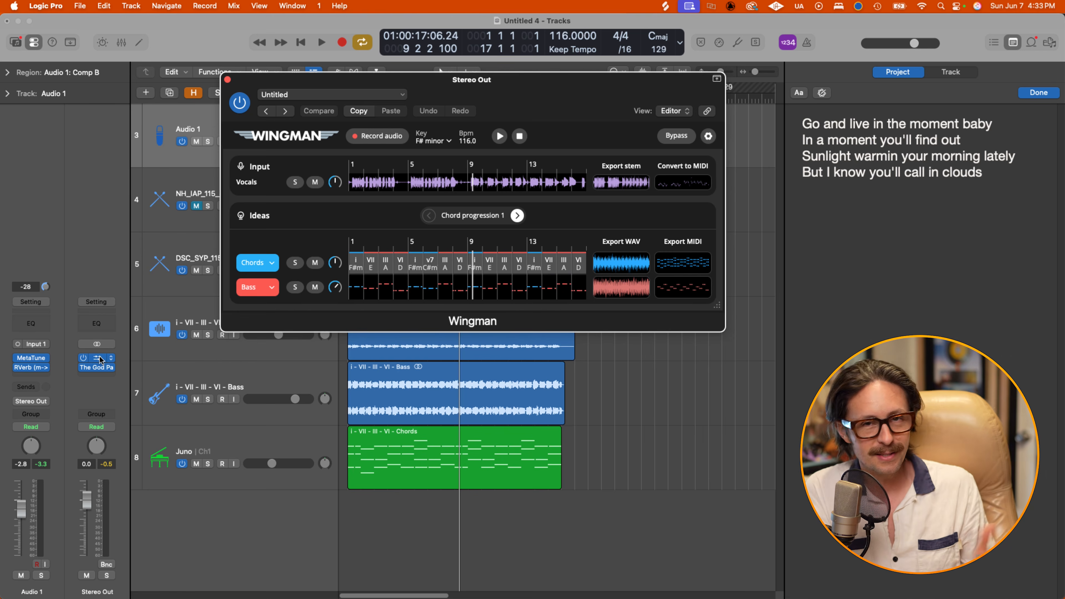